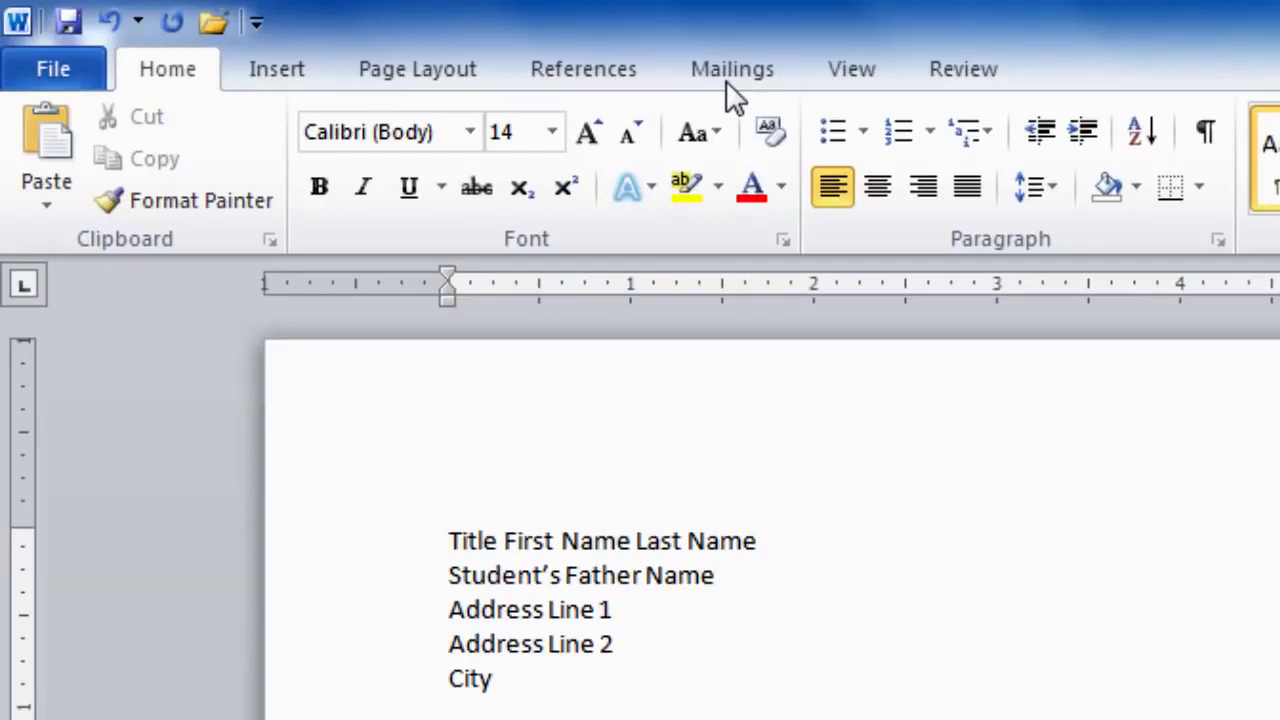
Step: Launch the Step by Step Mail Merge Wizard from the Mailings tab for a letter
left_click(728, 84)
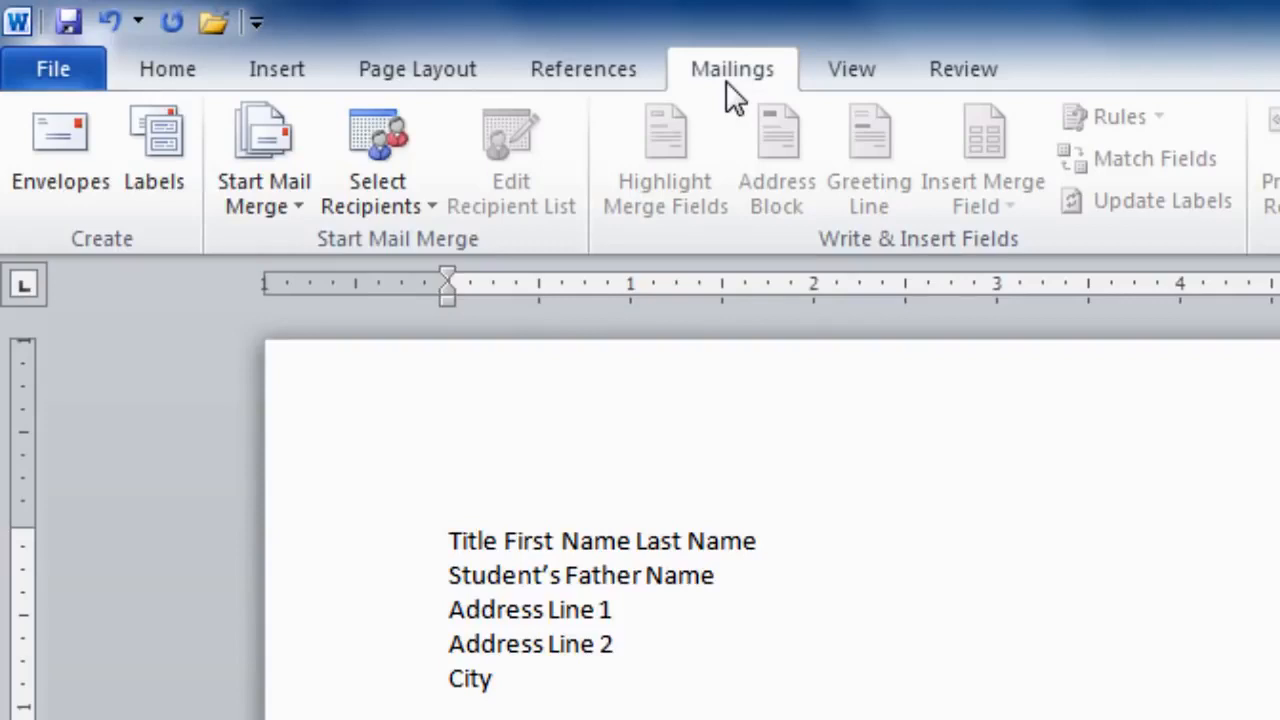
left_click(265, 200)
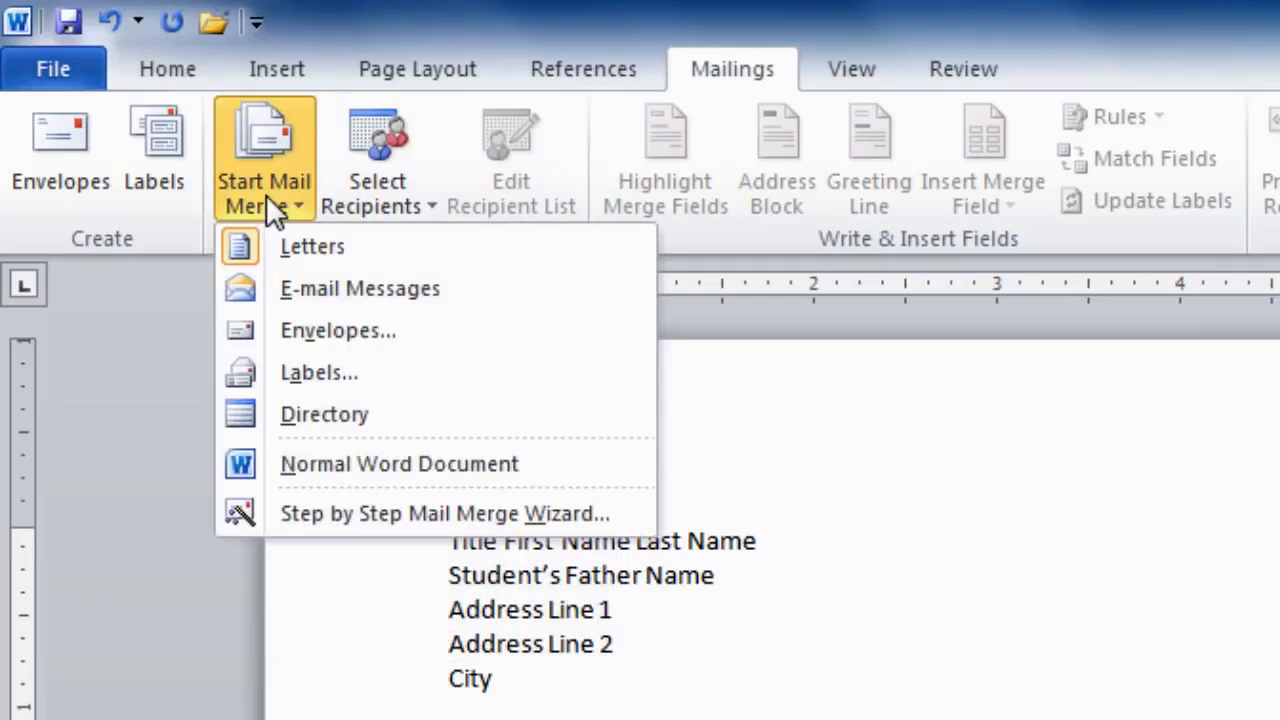
left_click(373, 517)
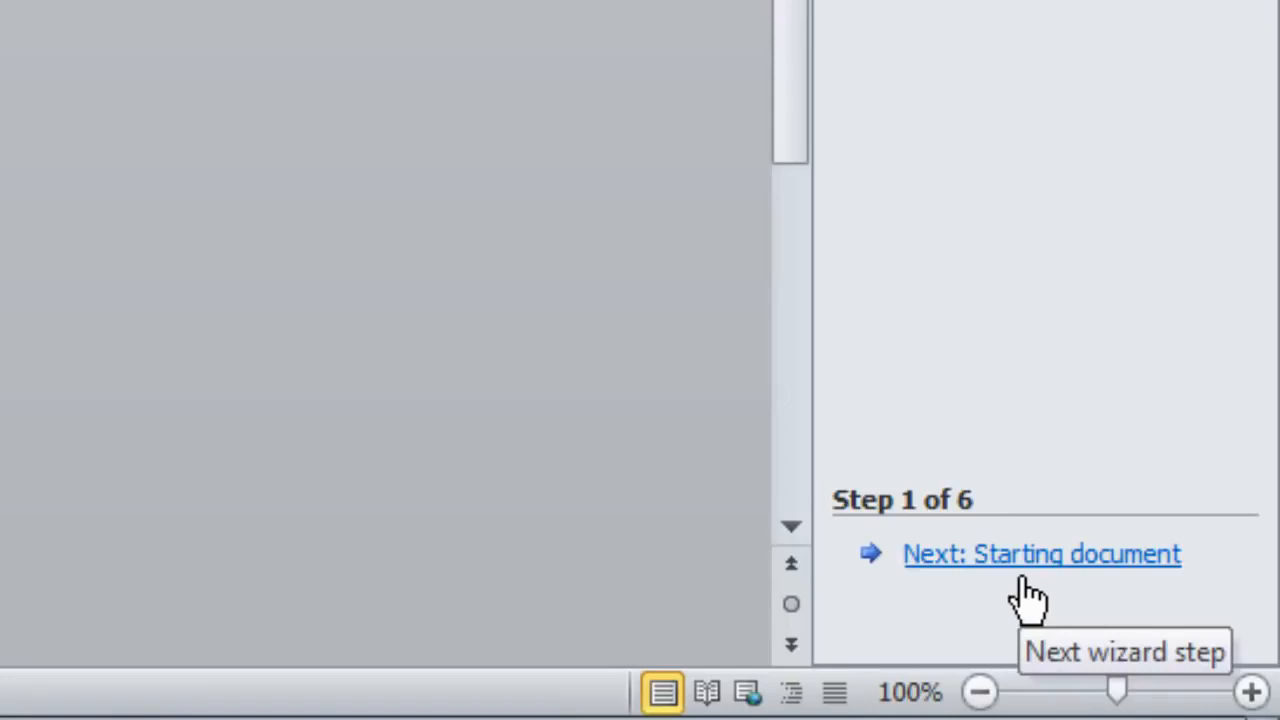
Step: Advance the mail merge wizard to step 2, using the current document as the starting document
left_click(1021, 575)
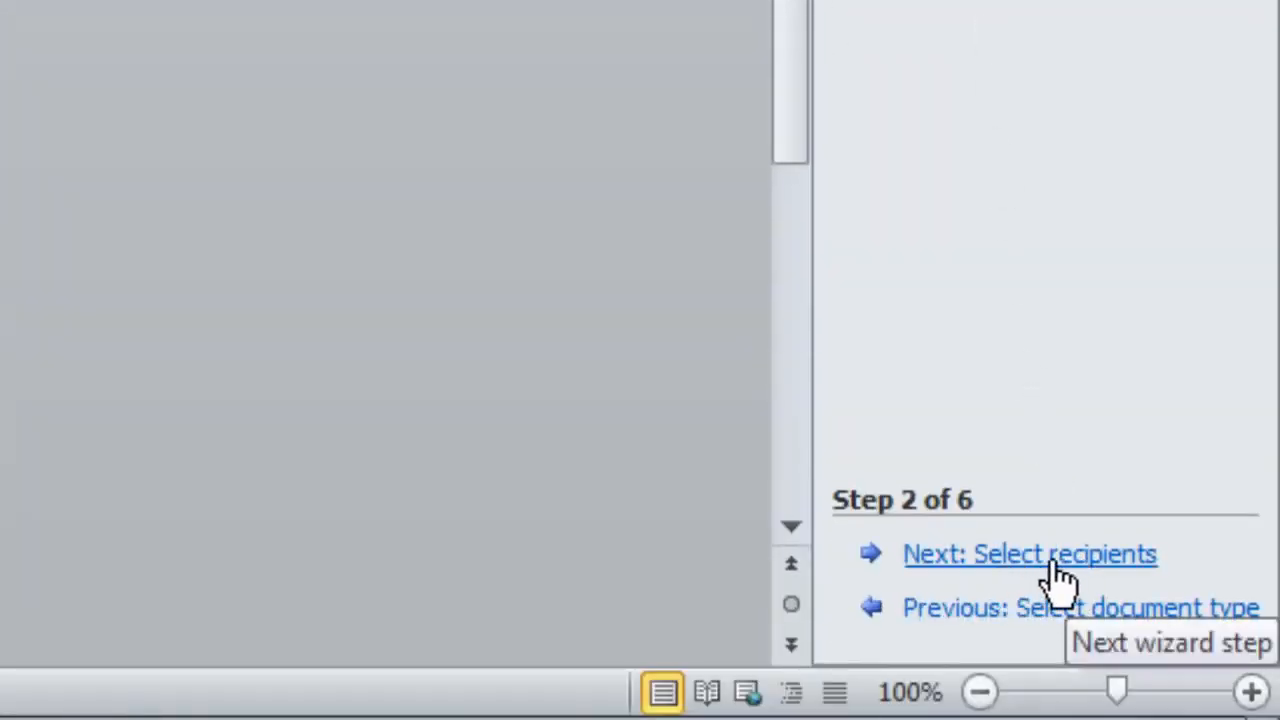
Step: Go to Select recipients, choose Type a new list, and create a blank New Address List
left_click(1078, 572)
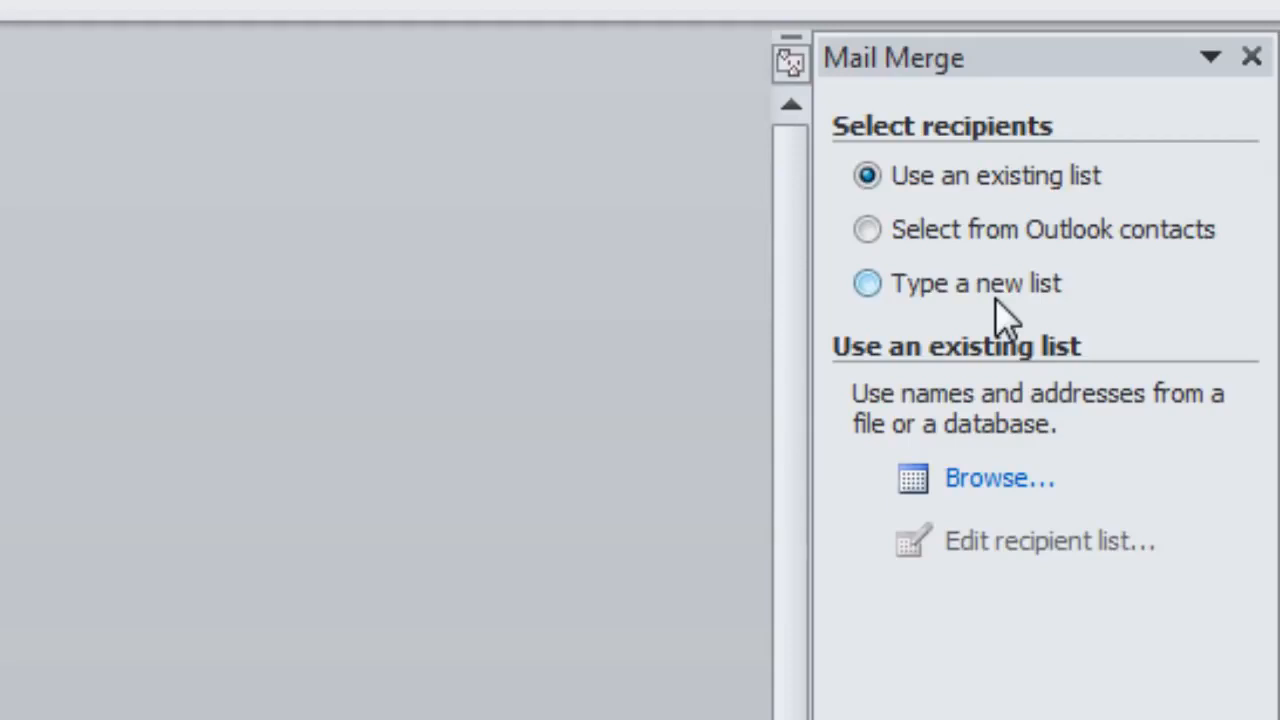
left_click(866, 284)
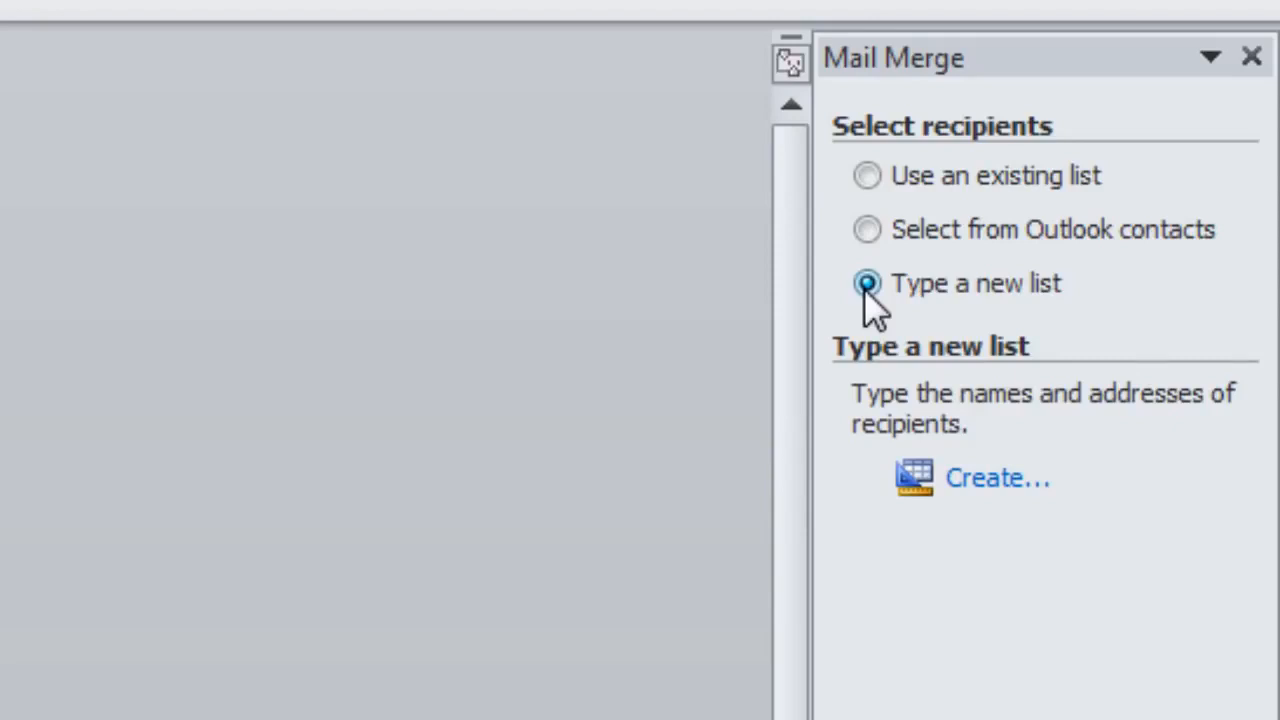
left_click(990, 482)
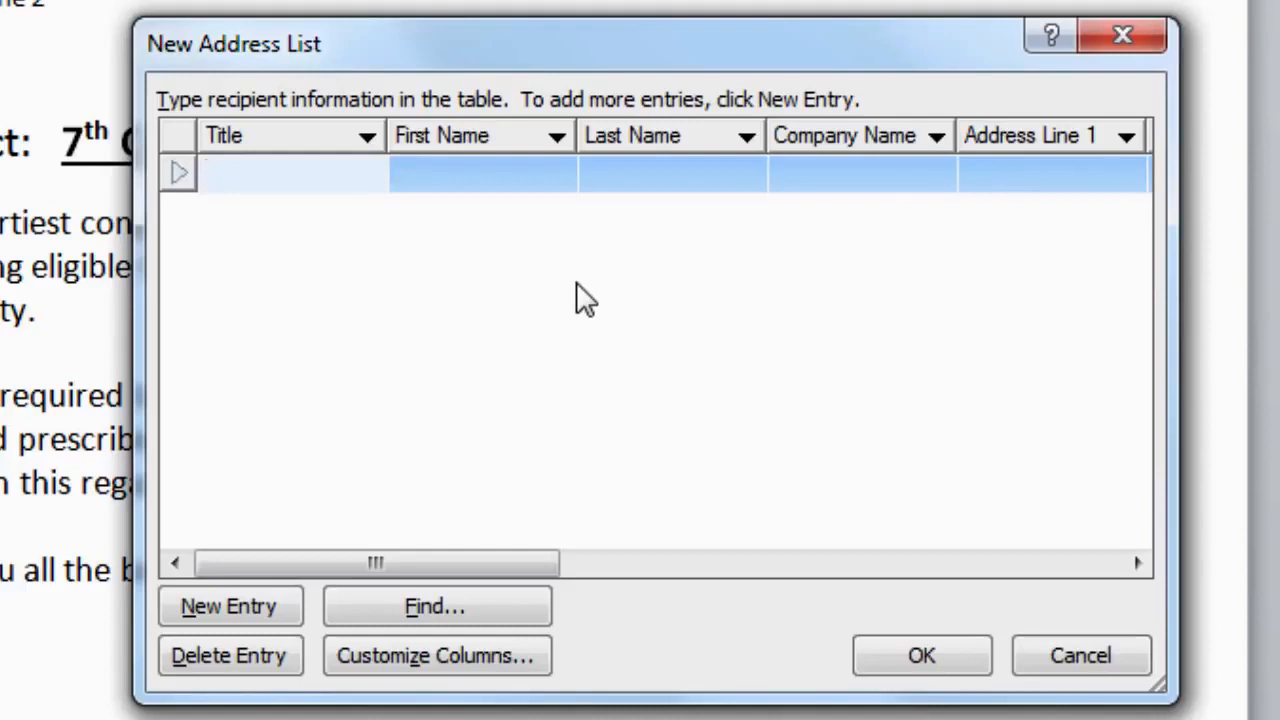
left_click_drag(369, 564, 868, 572)
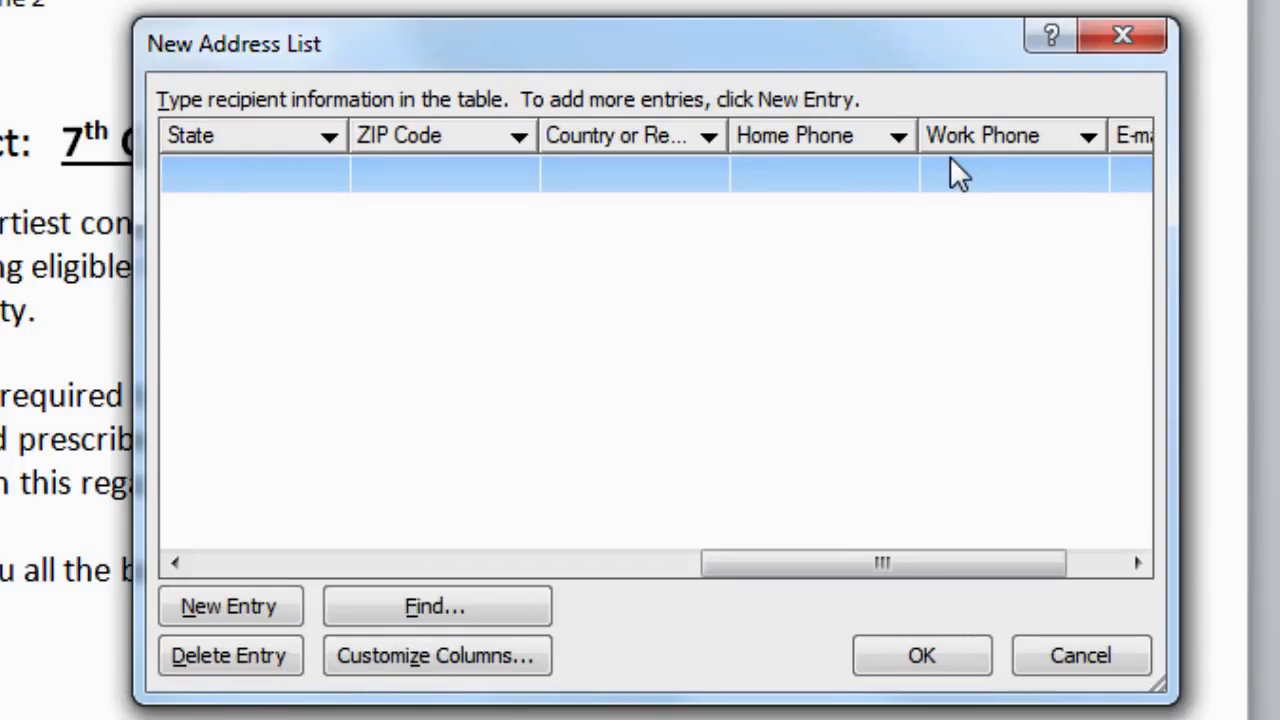
left_click_drag(830, 560, 935, 560)
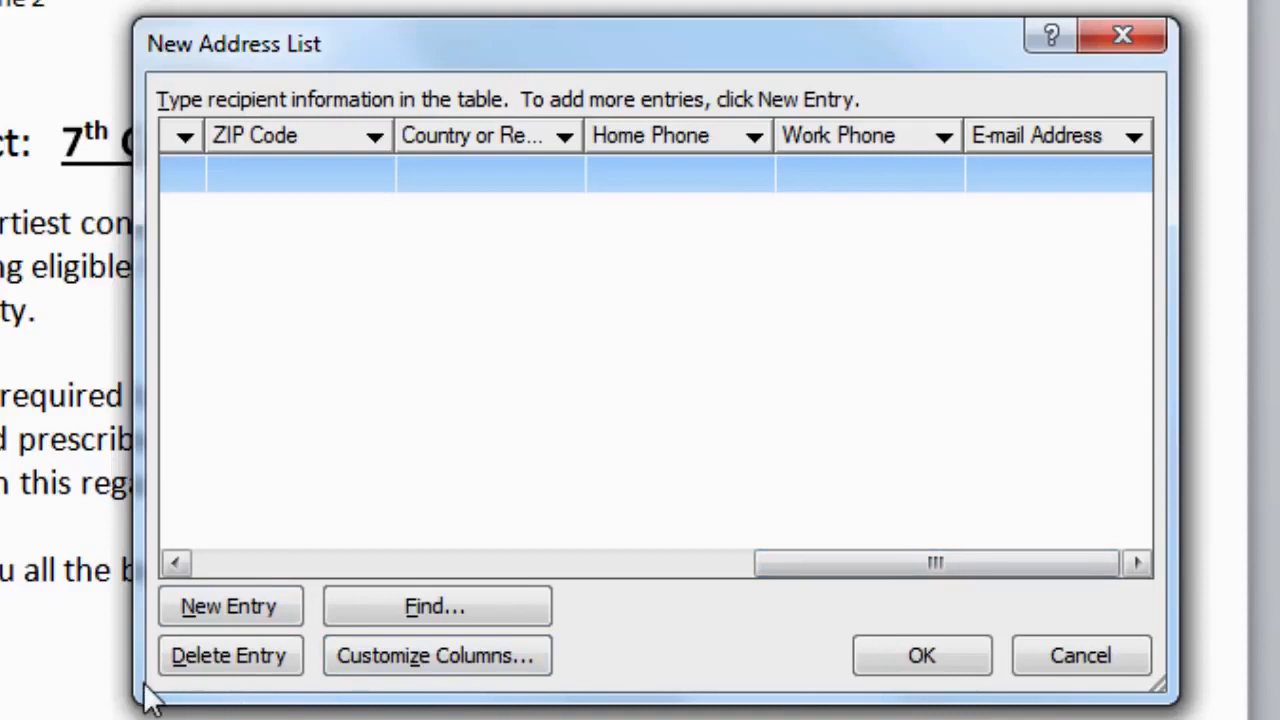
Step: In Customize Address List, delete the E-mail Address, Work Phone and Home Phone fields
left_click(441, 660)
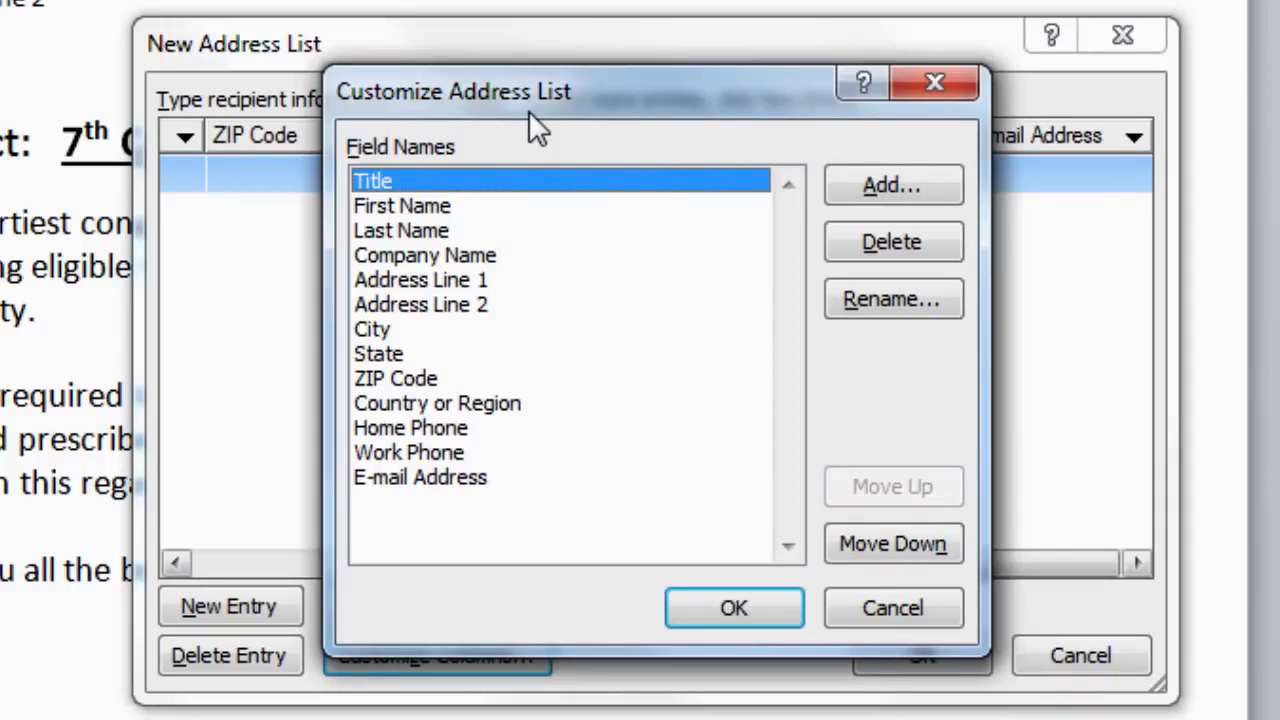
left_click(462, 482)
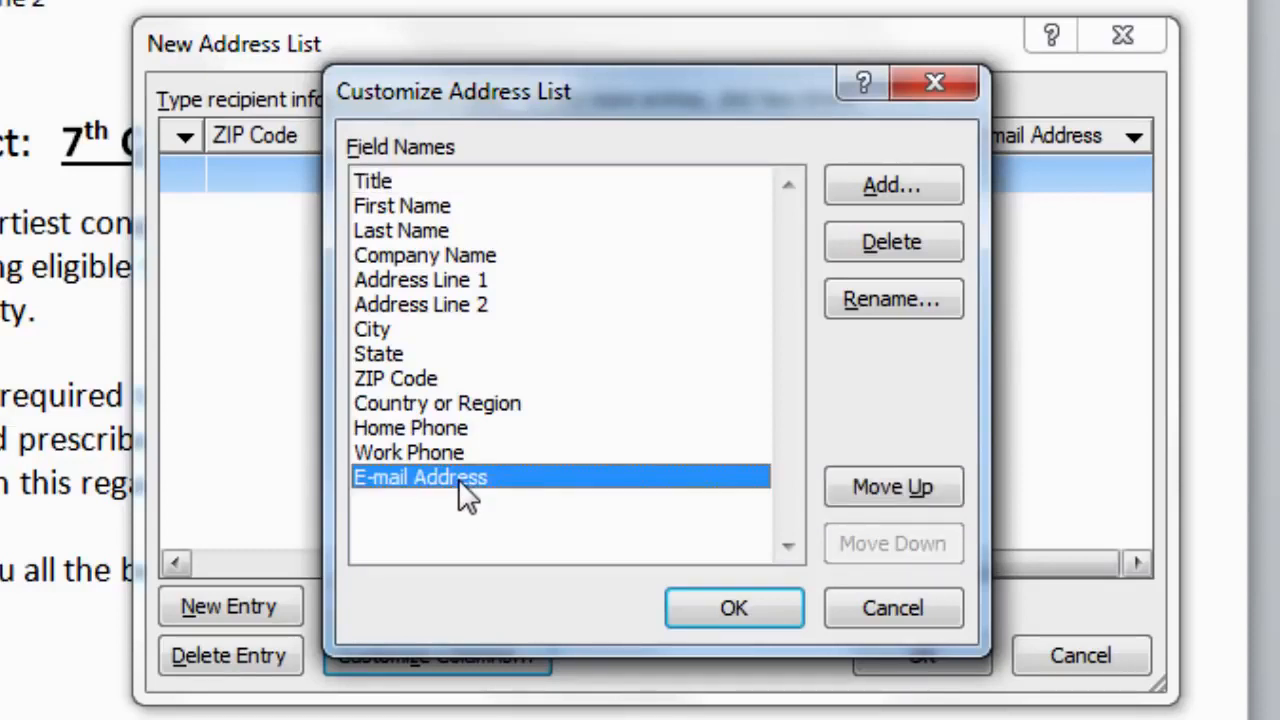
left_click(897, 240)
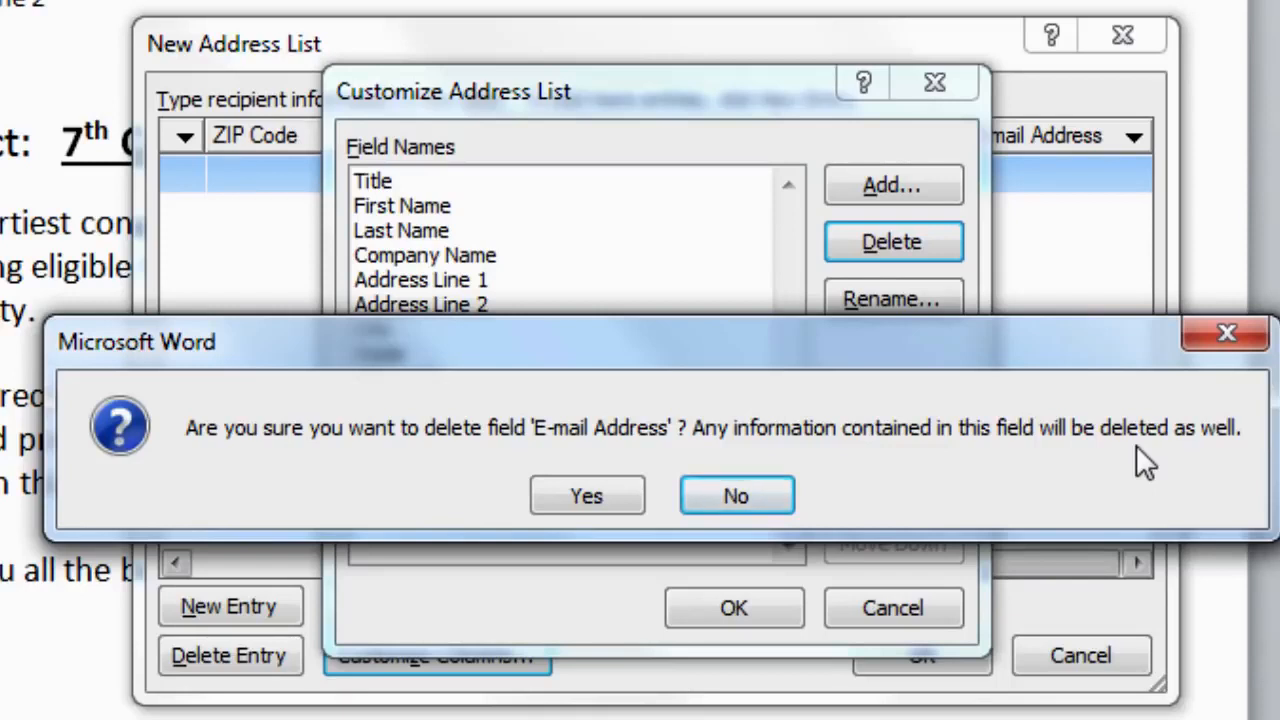
left_click(591, 496)
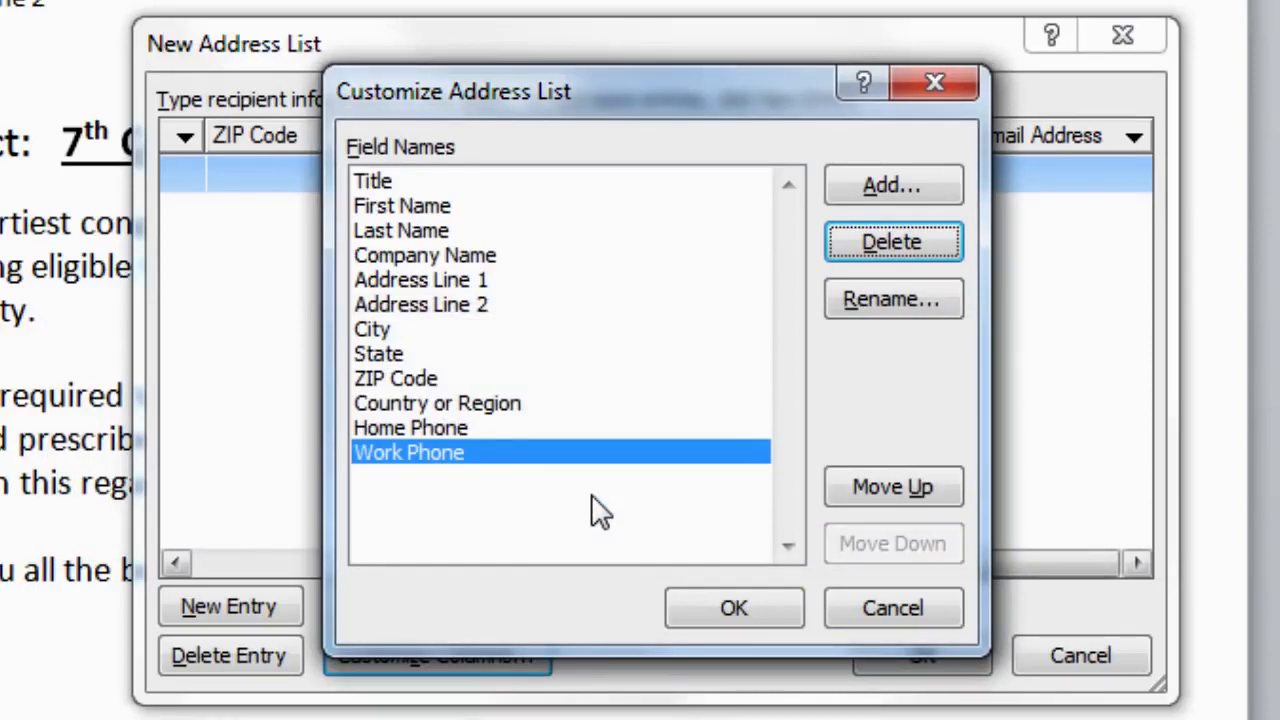
left_click(887, 244)
left_click(632, 482)
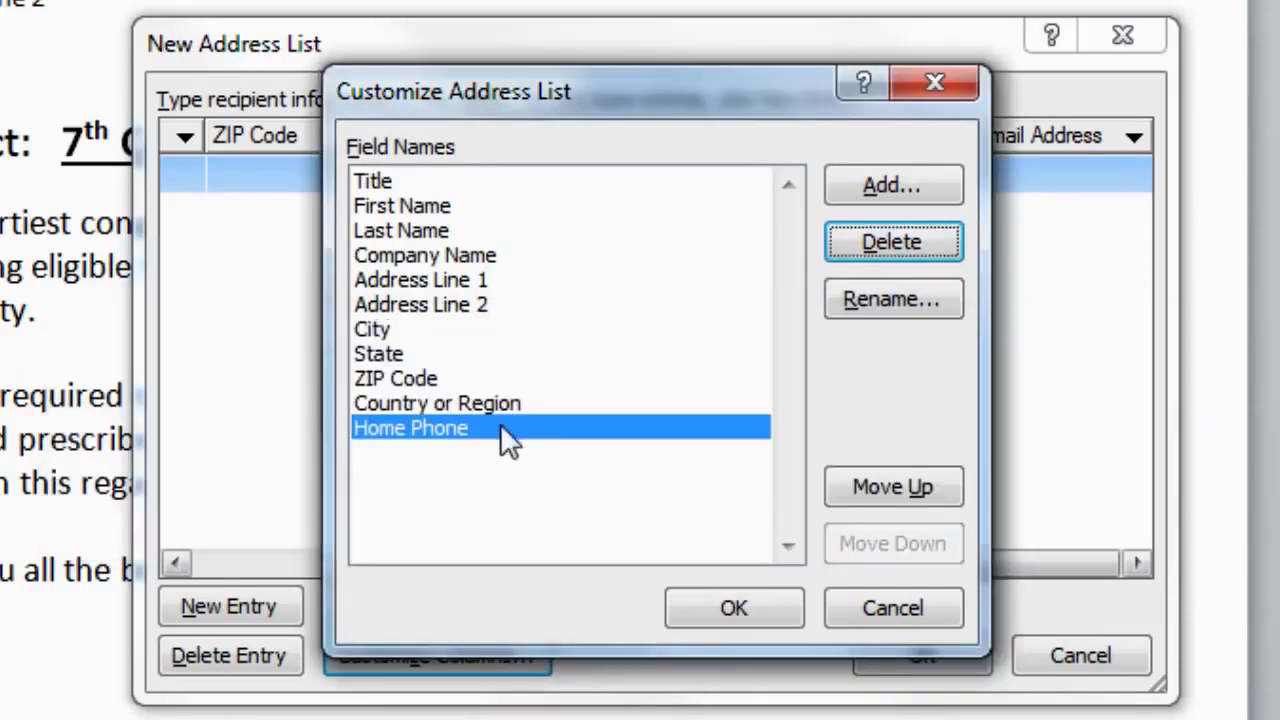
left_click(894, 243)
left_click(589, 492)
Step: Delete the Country or Region, ZIP Code, State and Company Name fields too
left_click(874, 228)
left_click(600, 500)
left_click(880, 243)
left_click(595, 485)
left_click(879, 241)
left_click(600, 416)
left_click(478, 255)
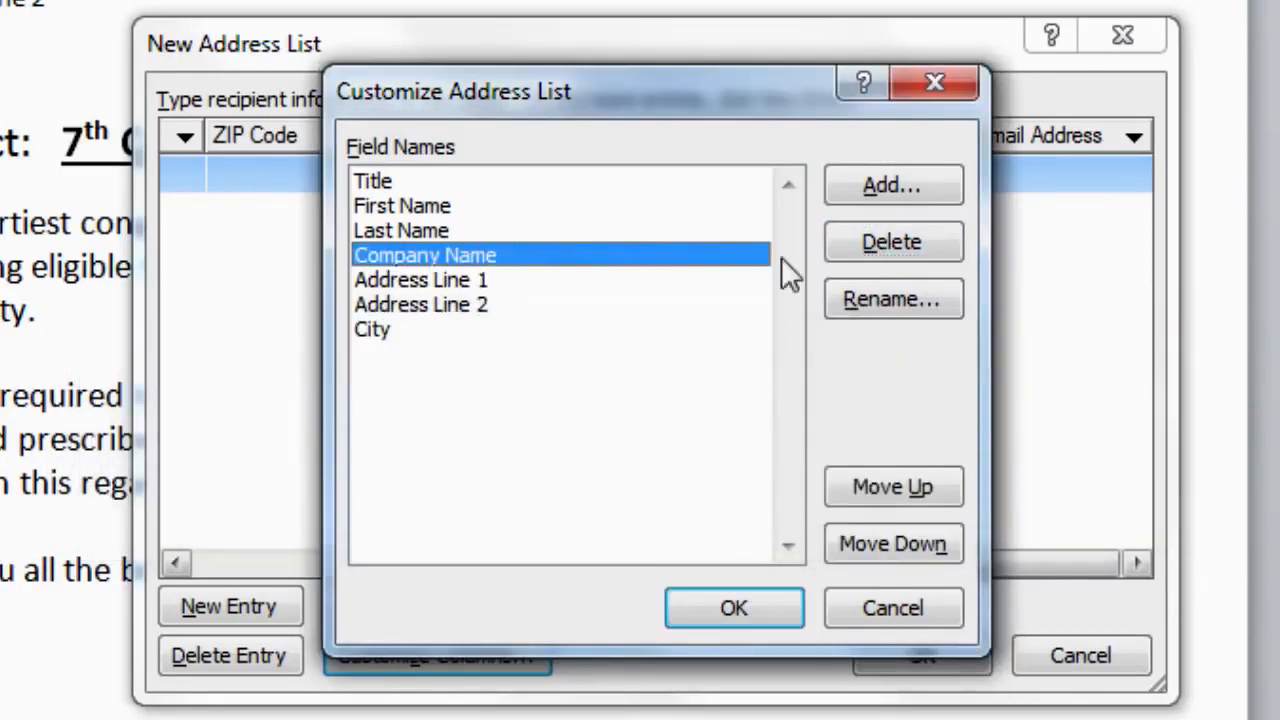
left_click(878, 245)
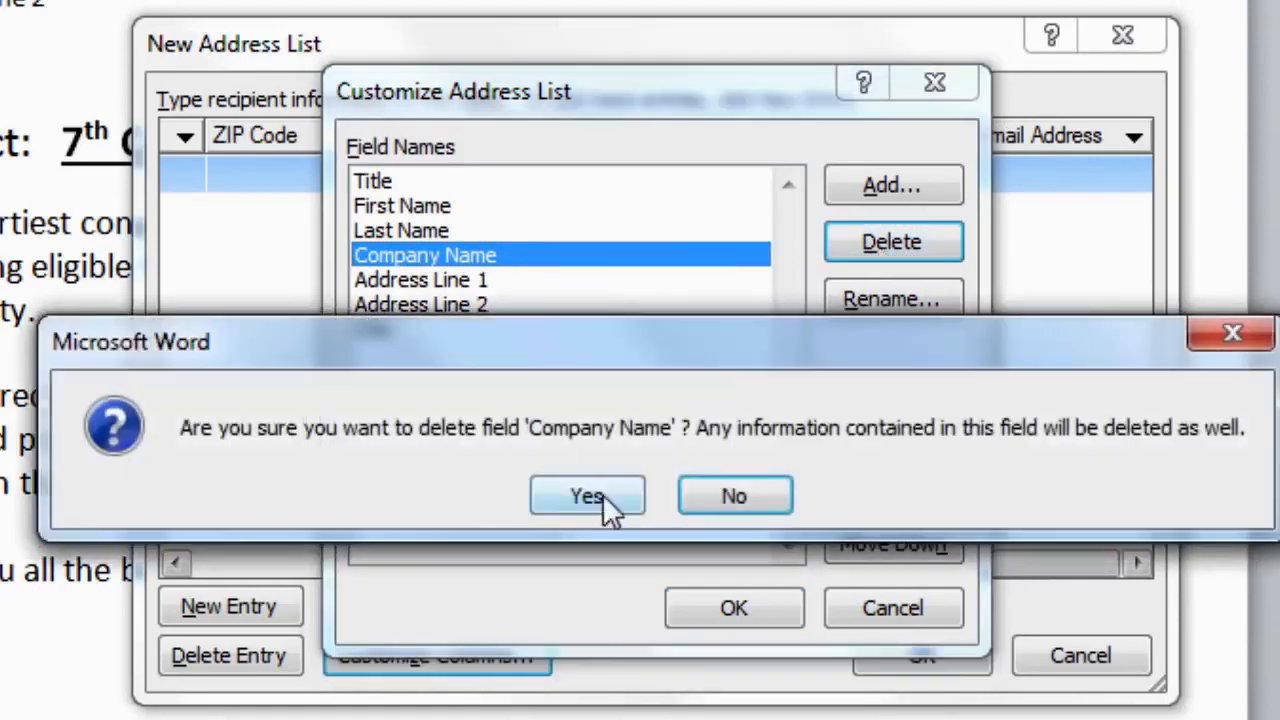
left_click(602, 493)
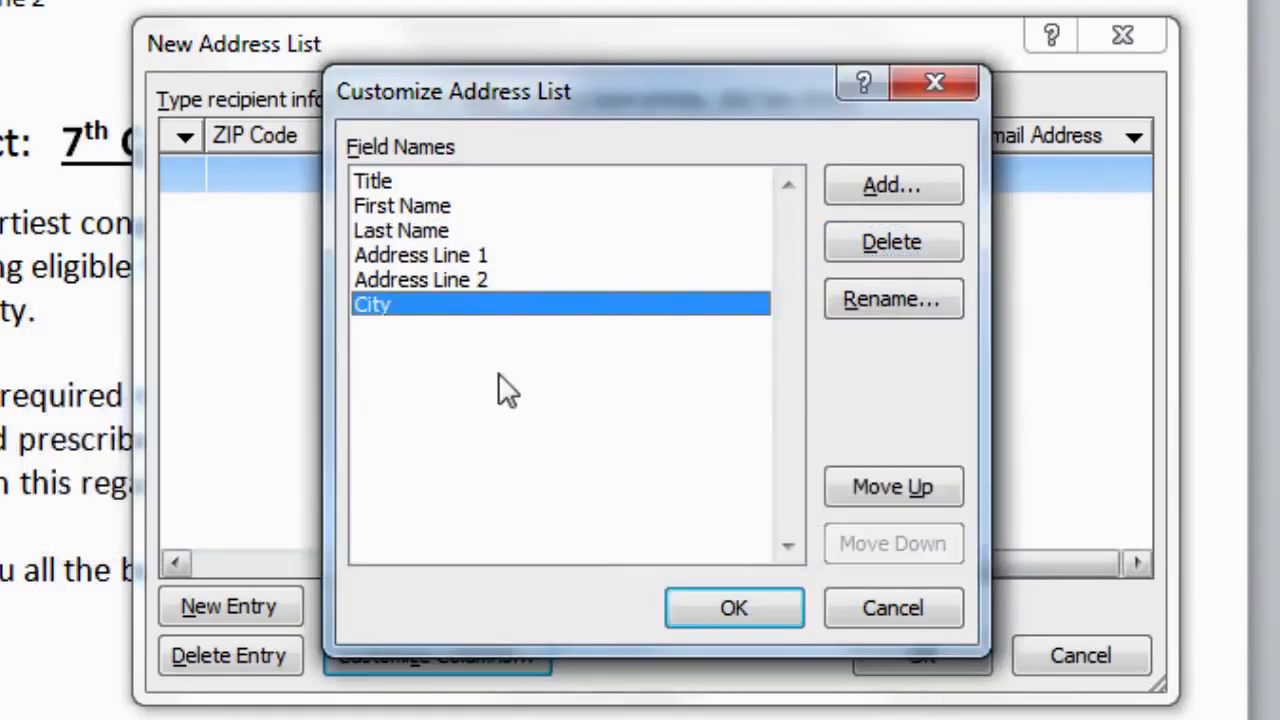
left_click(900, 192)
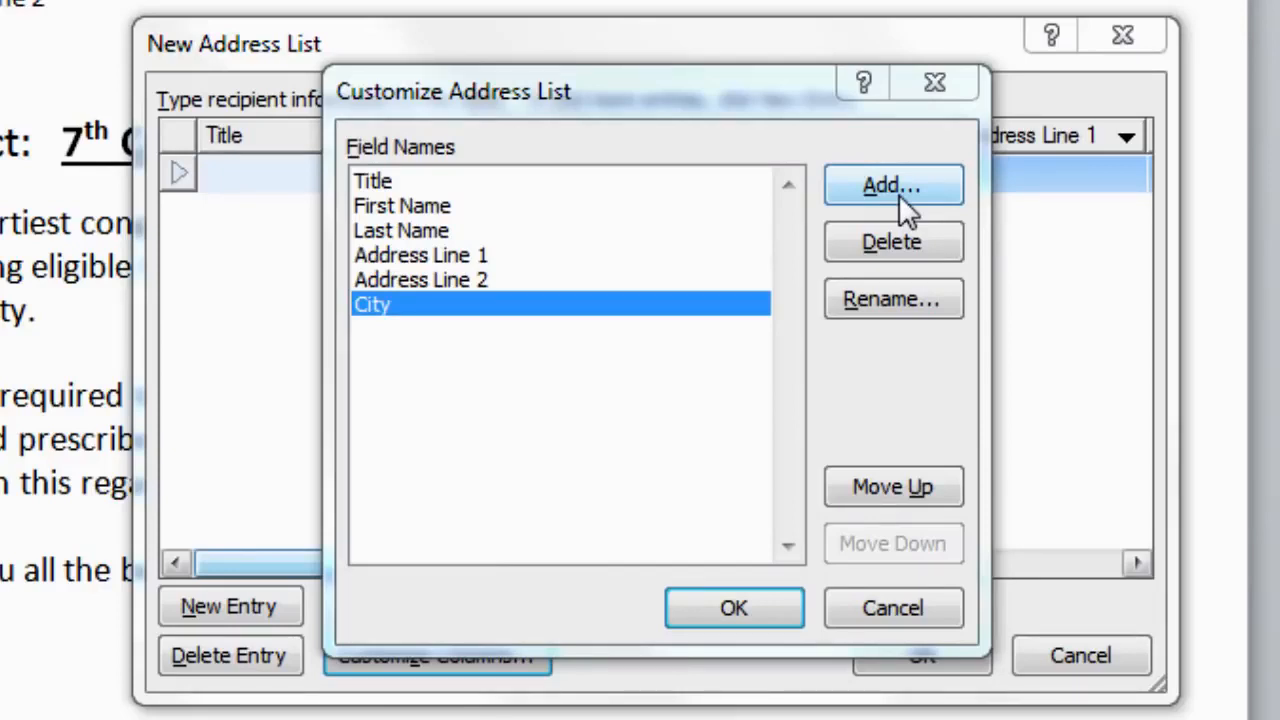
Step: Add a new field named "Father's Name" to the address list
left_click(899, 194)
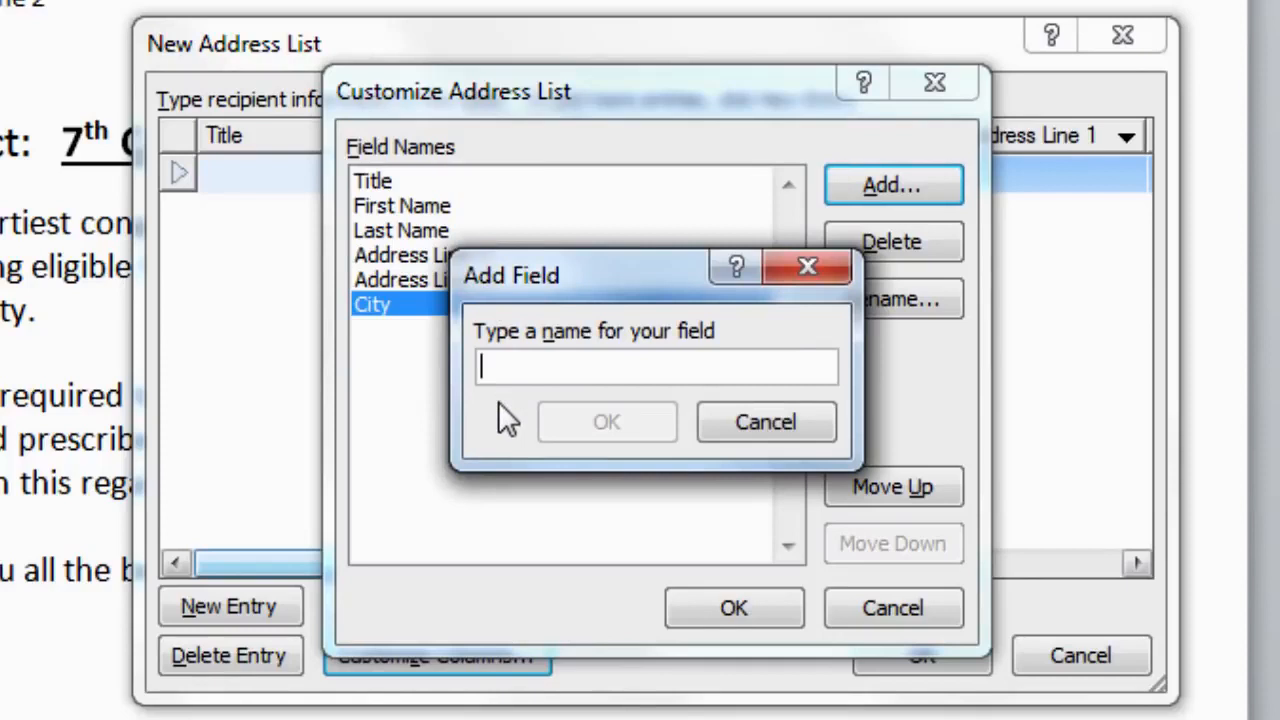
type("Father's Name")
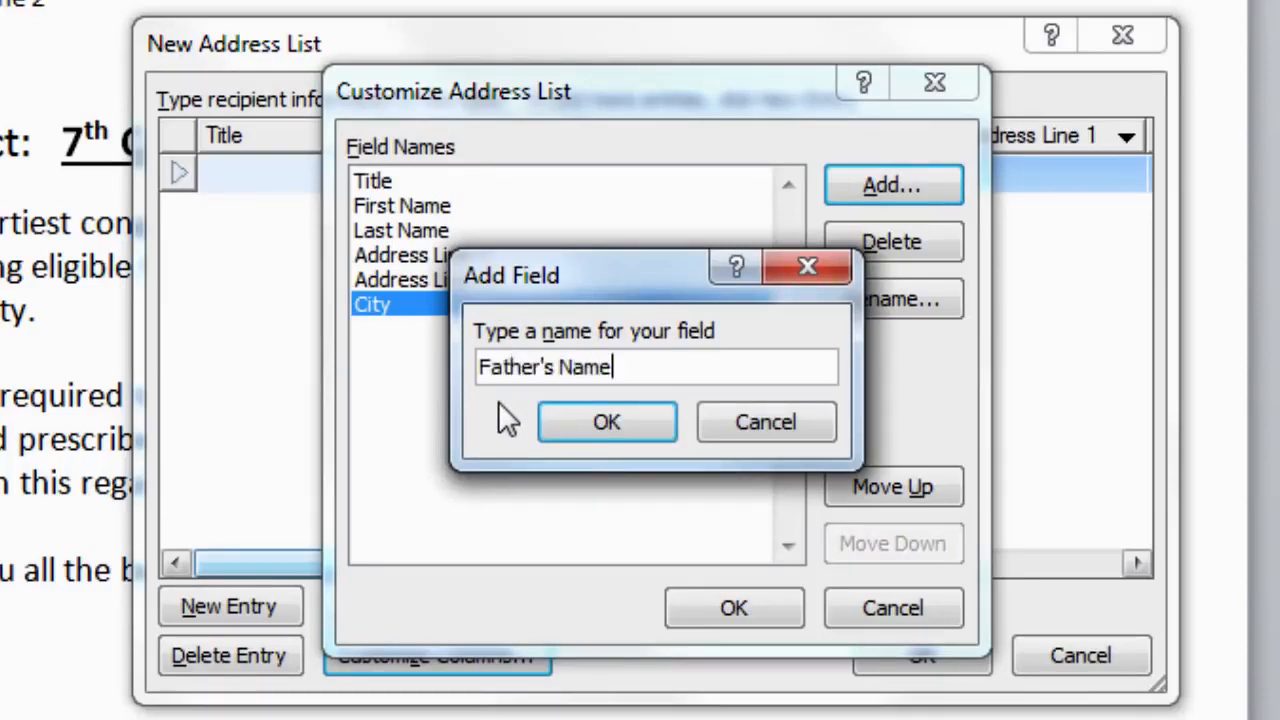
left_click(614, 426)
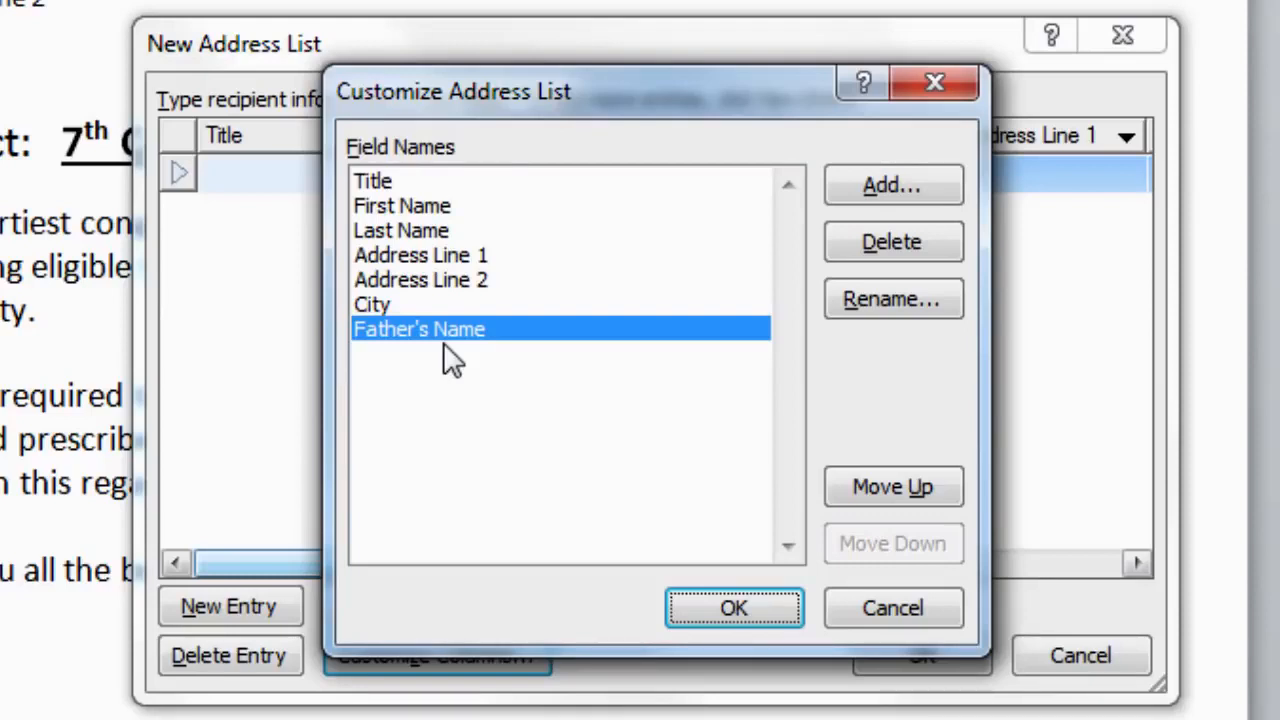
Step: Move Father's Name up three places to just below Last Name and accept the field order
left_click(895, 496)
left_click(895, 496)
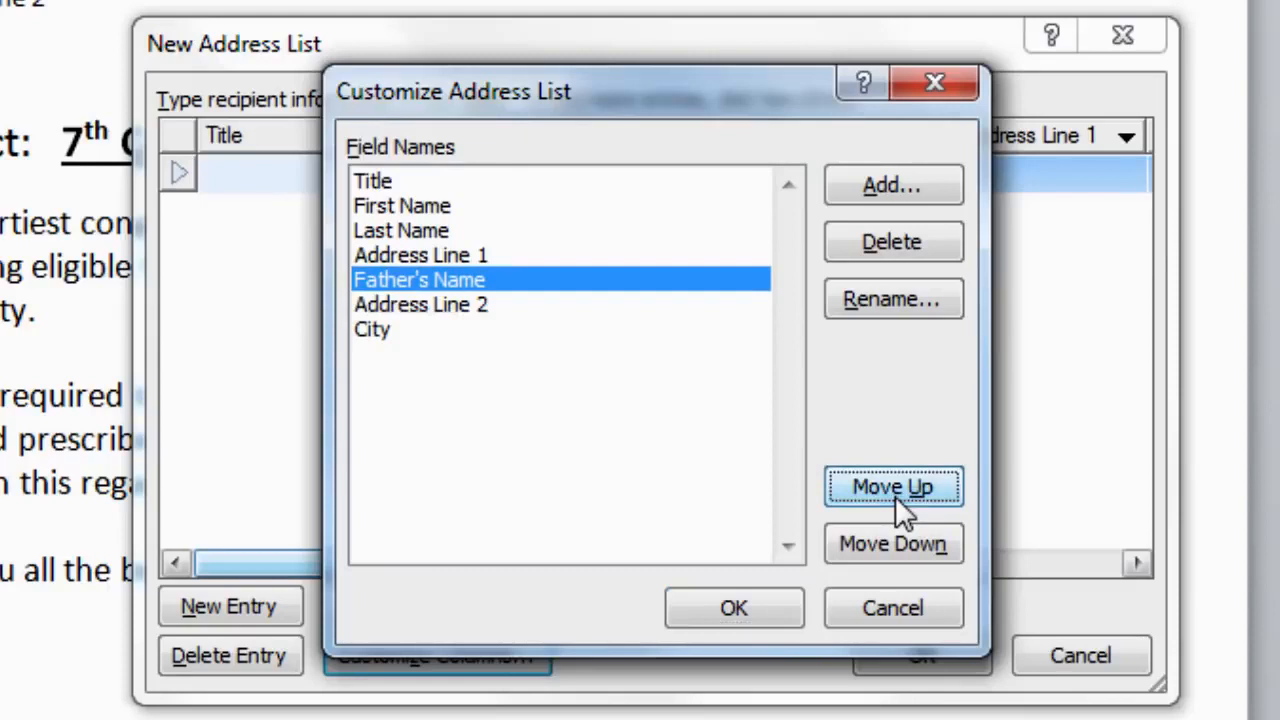
left_click(895, 496)
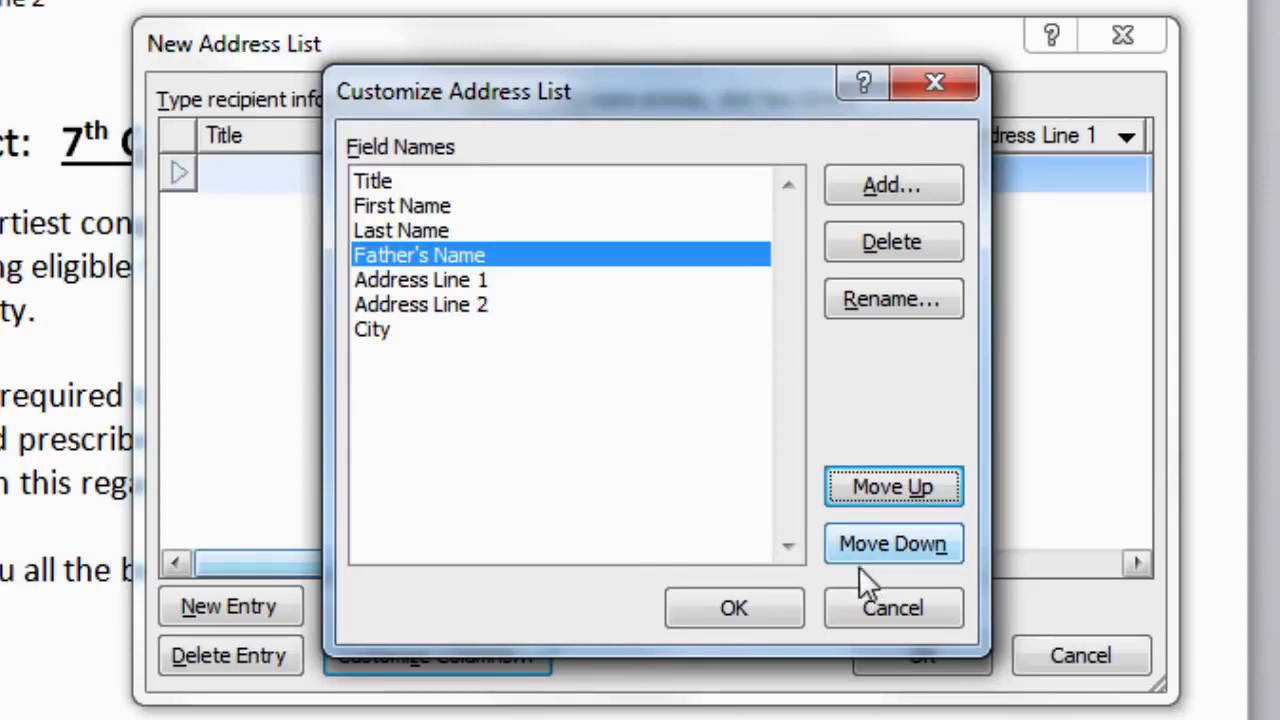
left_click(754, 611)
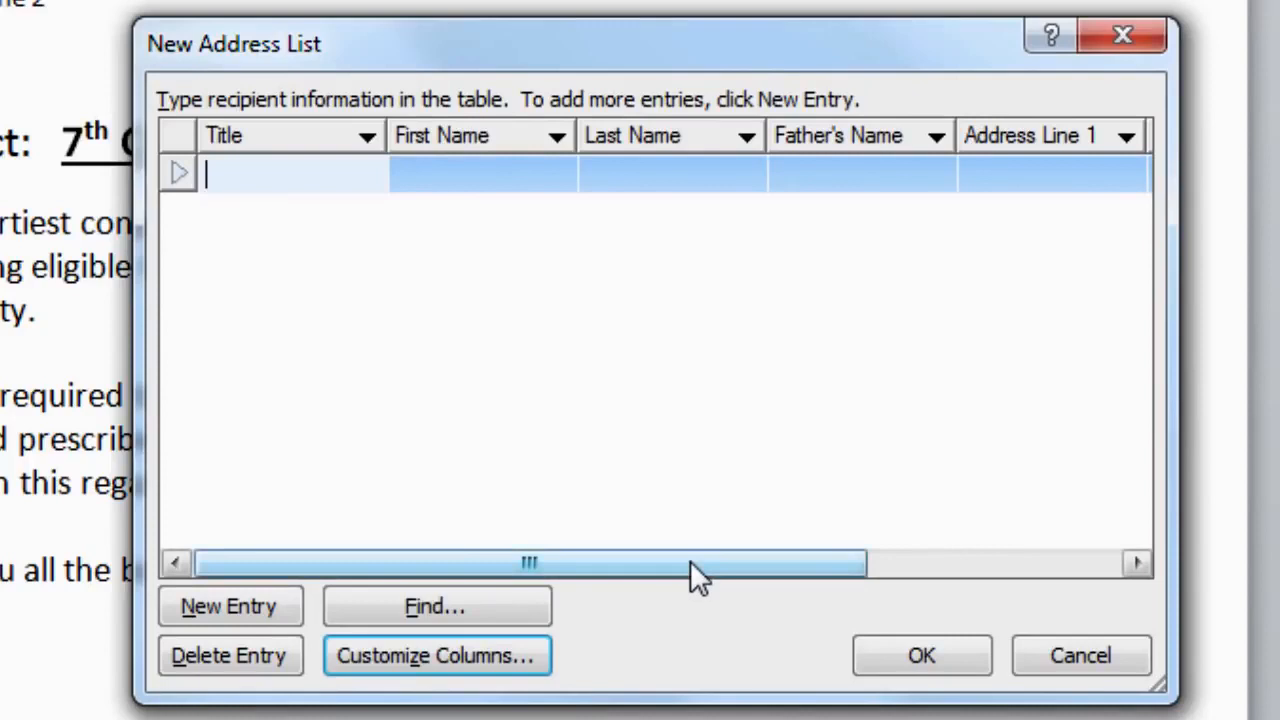
Step: Enter title Mr and the first student's first and last names in the first row
mouse_move(690, 562)
left_mouse_down()
mouse_move(956, 564)
mouse_move(667, 560)
left_mouse_up()
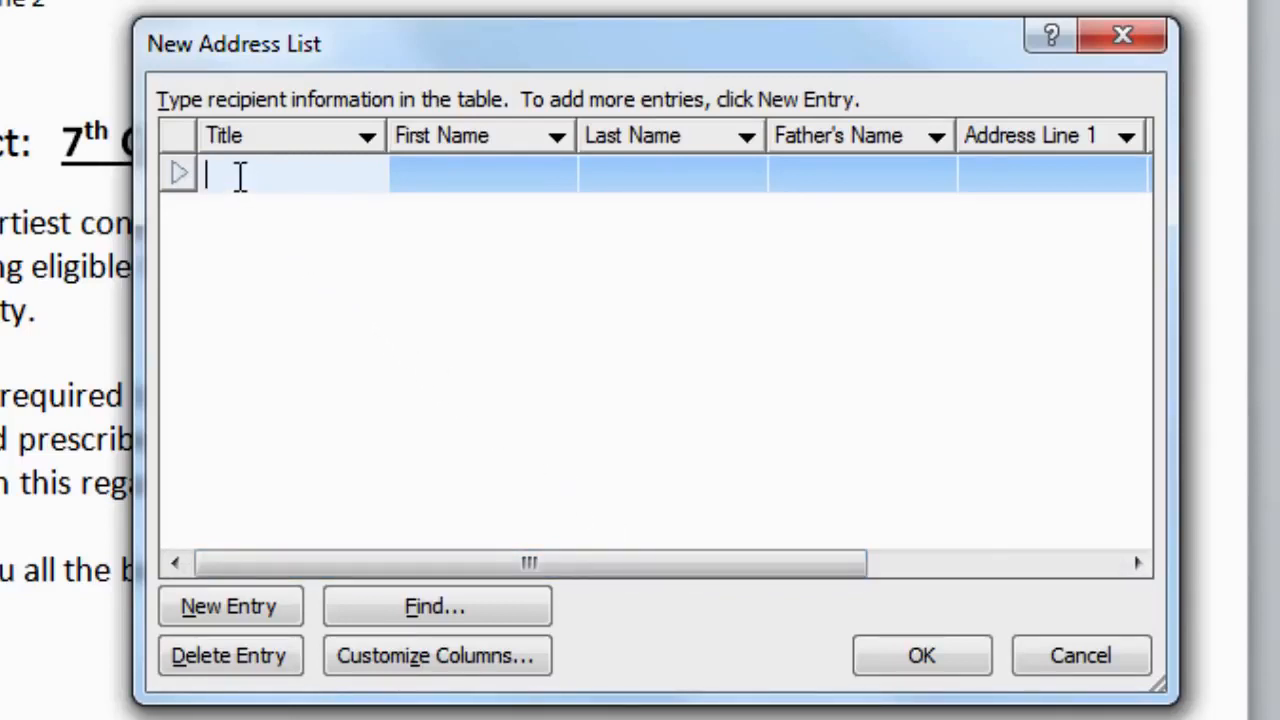
type("Mr.")
key("Tab")
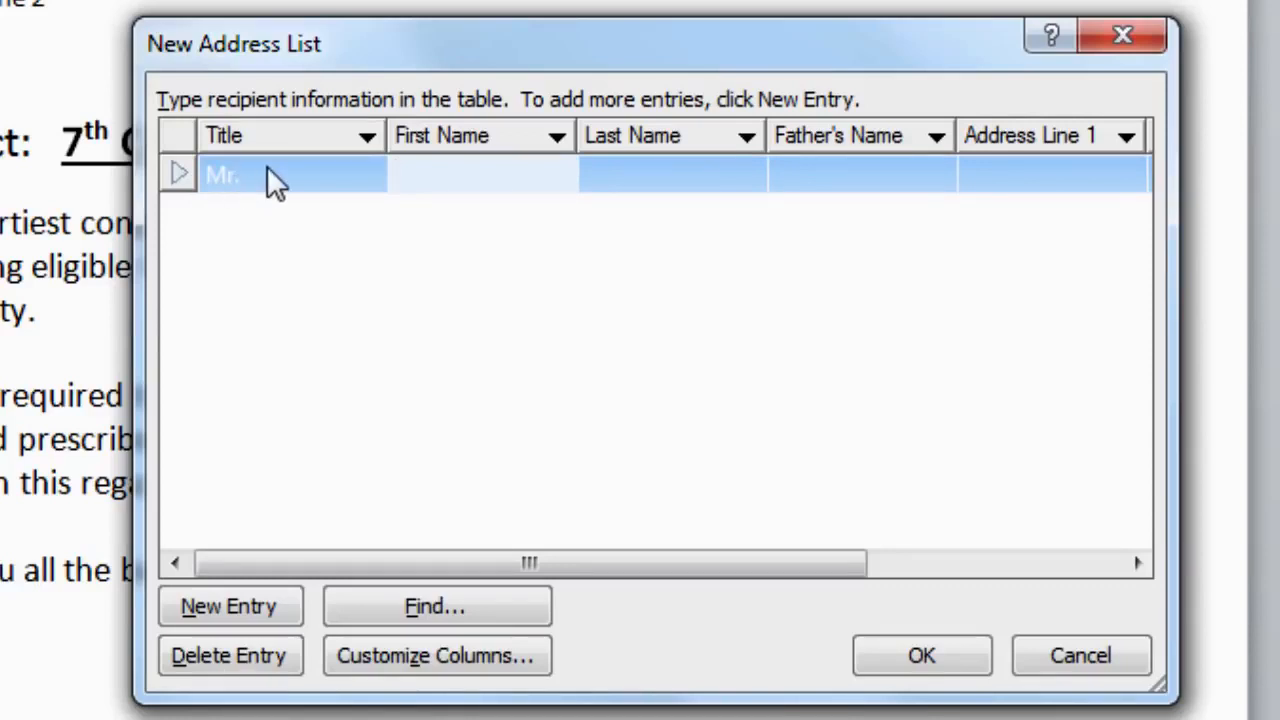
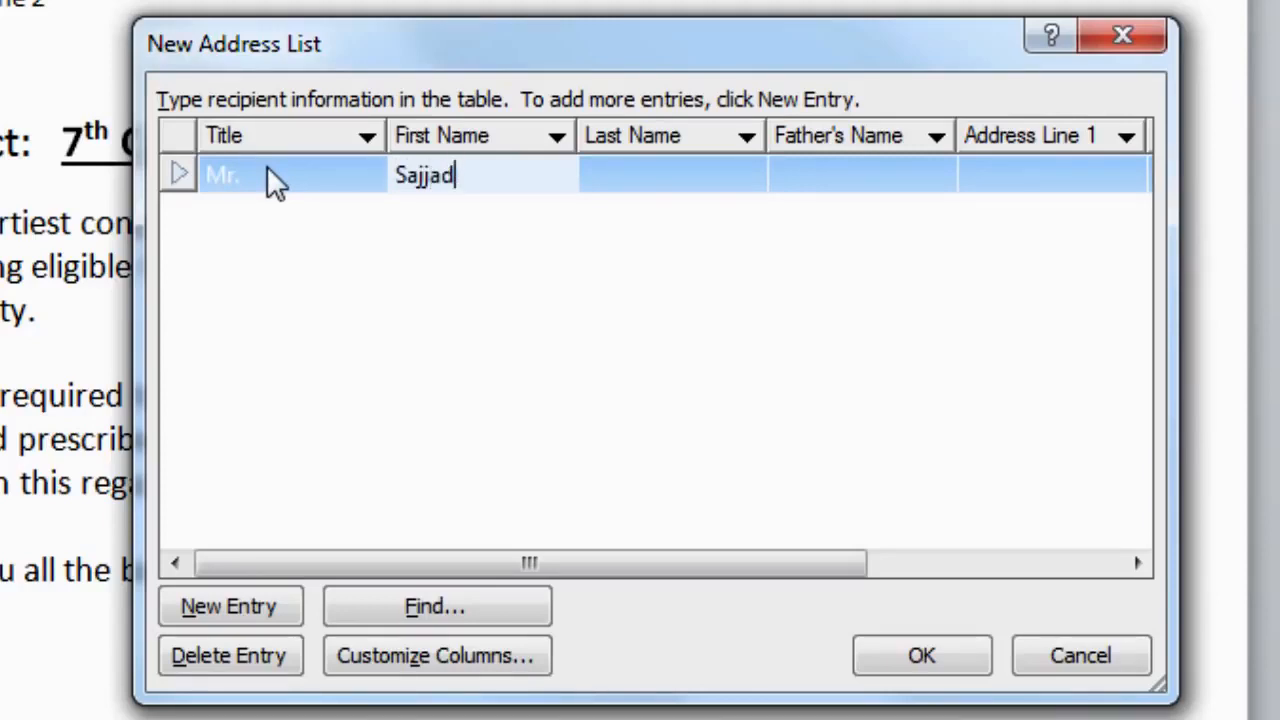
key("Tab")
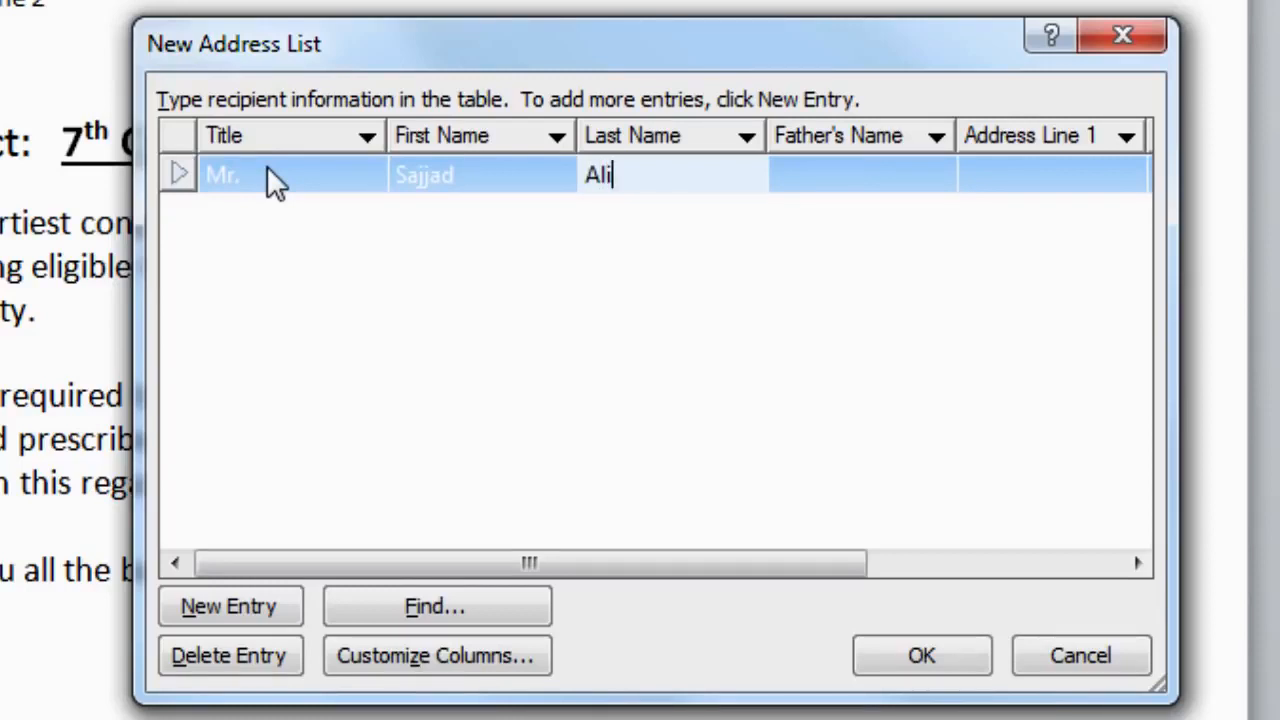
key("Tab")
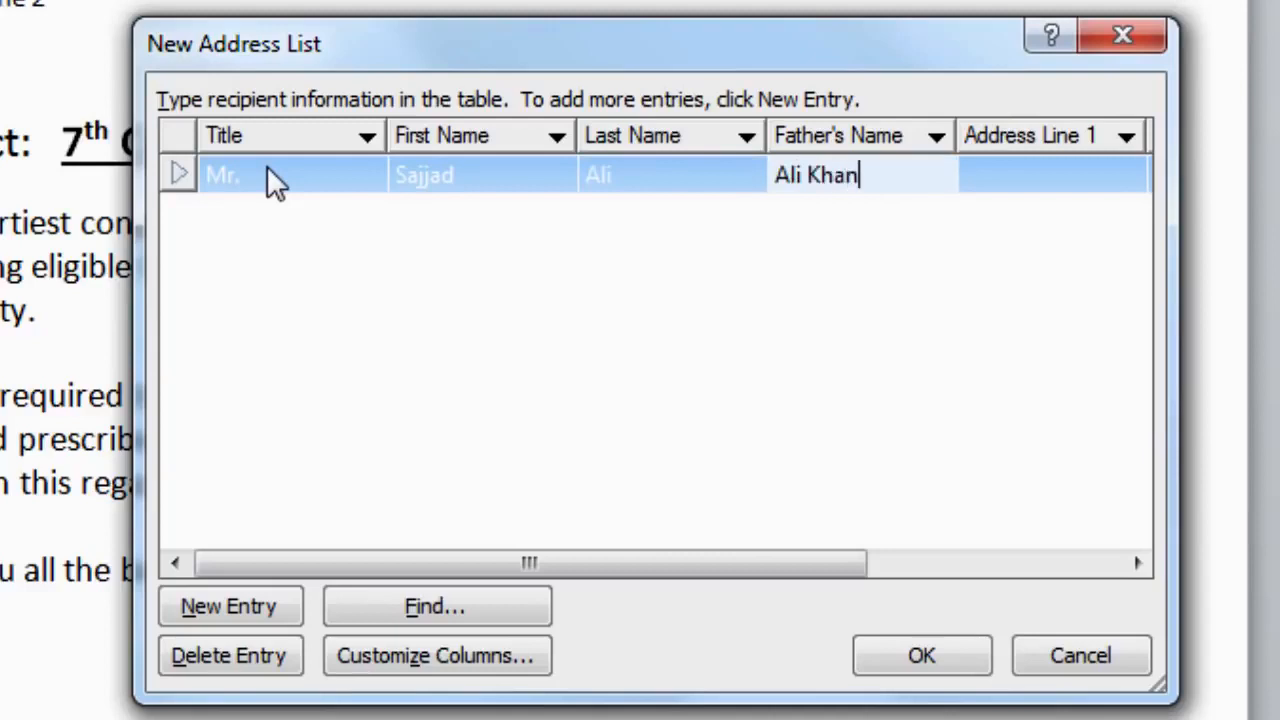
Step: Fill in the father's name, both address lines, and city Lahore for that student
key("Tab")
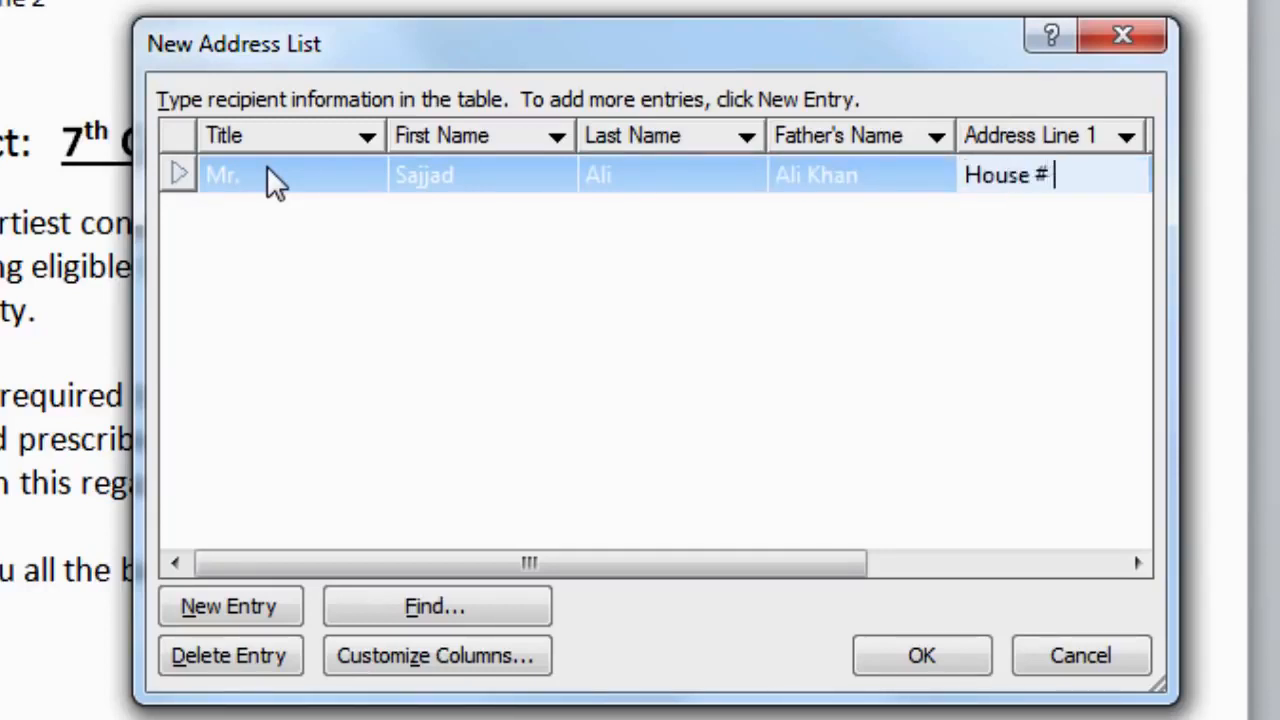
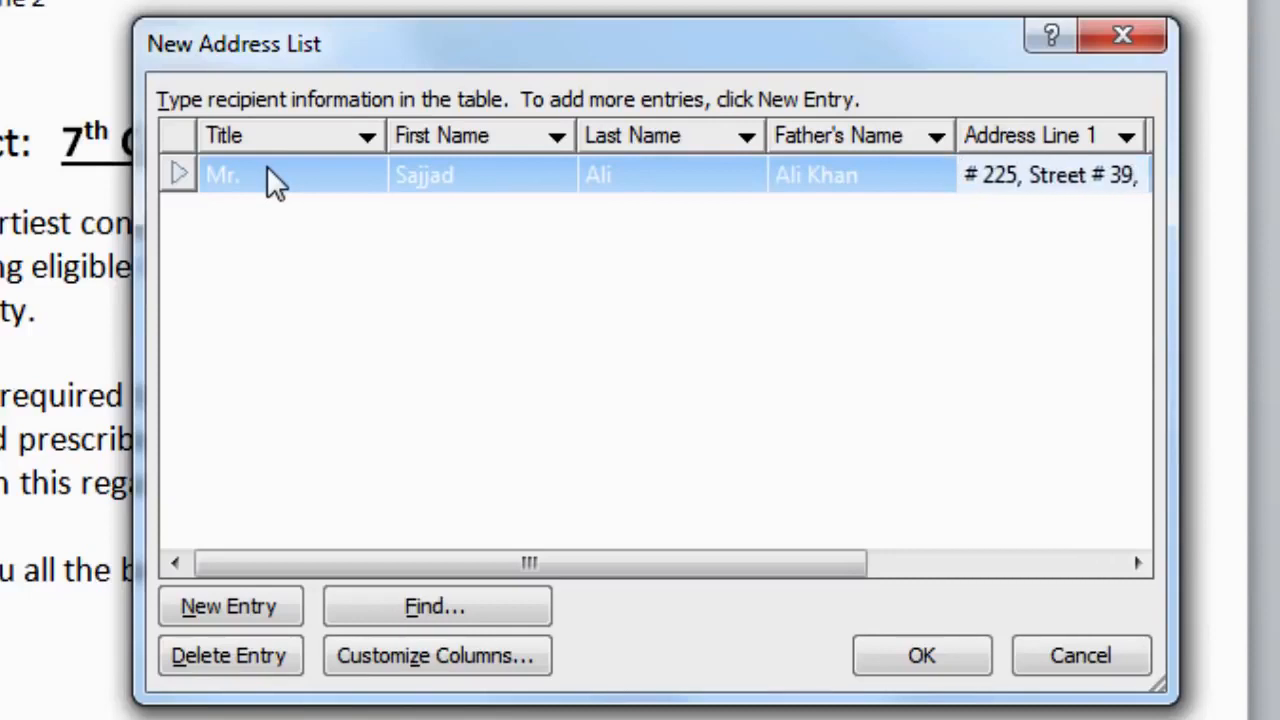
key("Tab")
key("Tab")
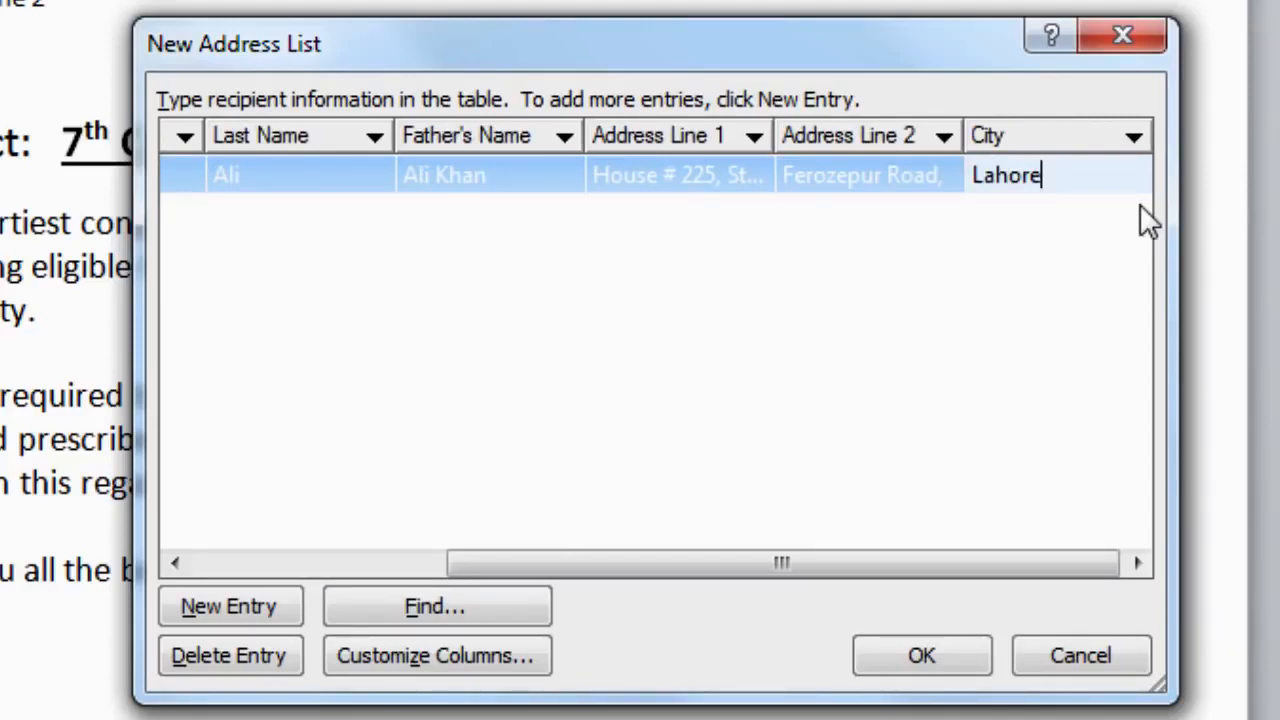
key("shift+Tab")
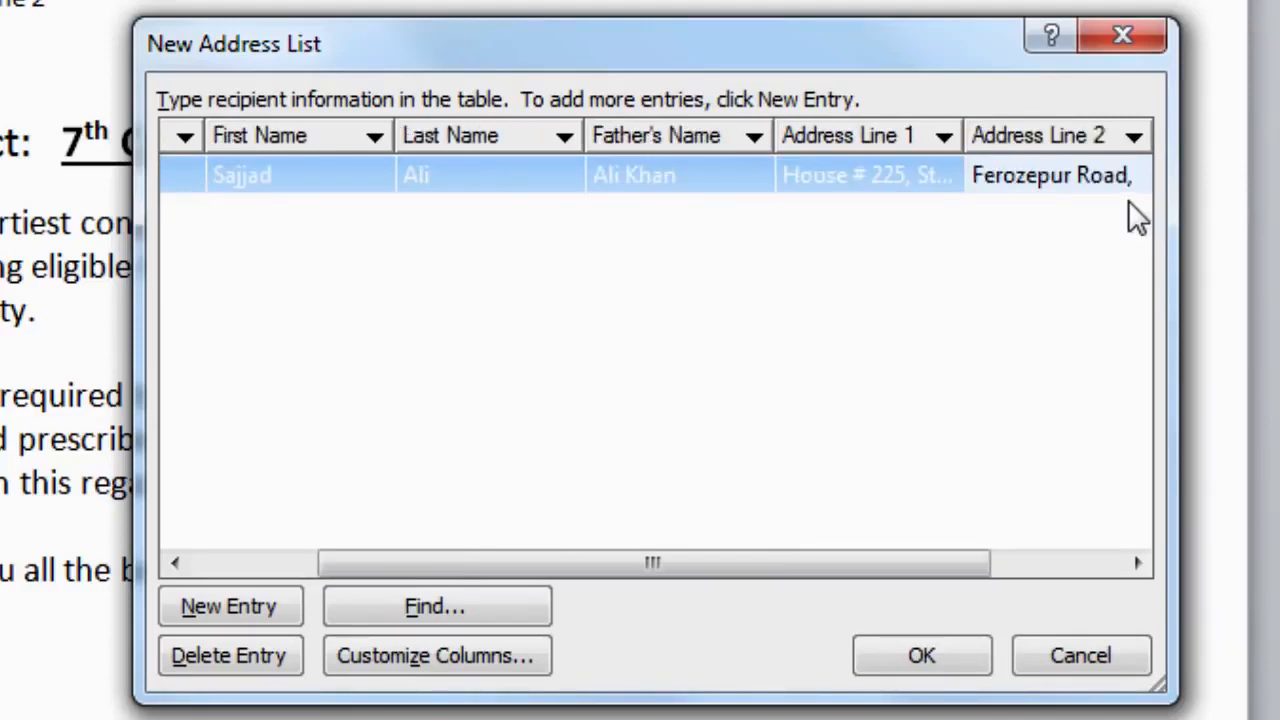
Step: Add a new entry with title Miss and the next student's first name, then finish the list
left_click(219, 617)
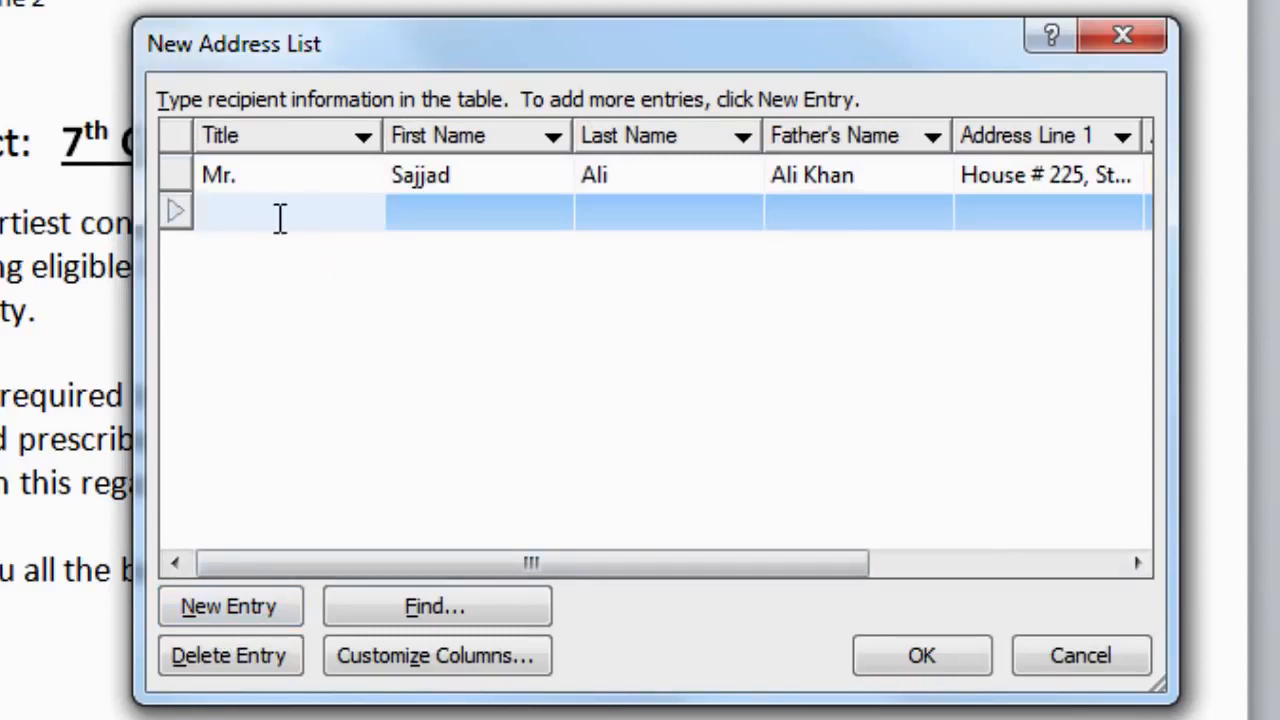
type("Miss")
left_click(448, 211)
type("Shah")
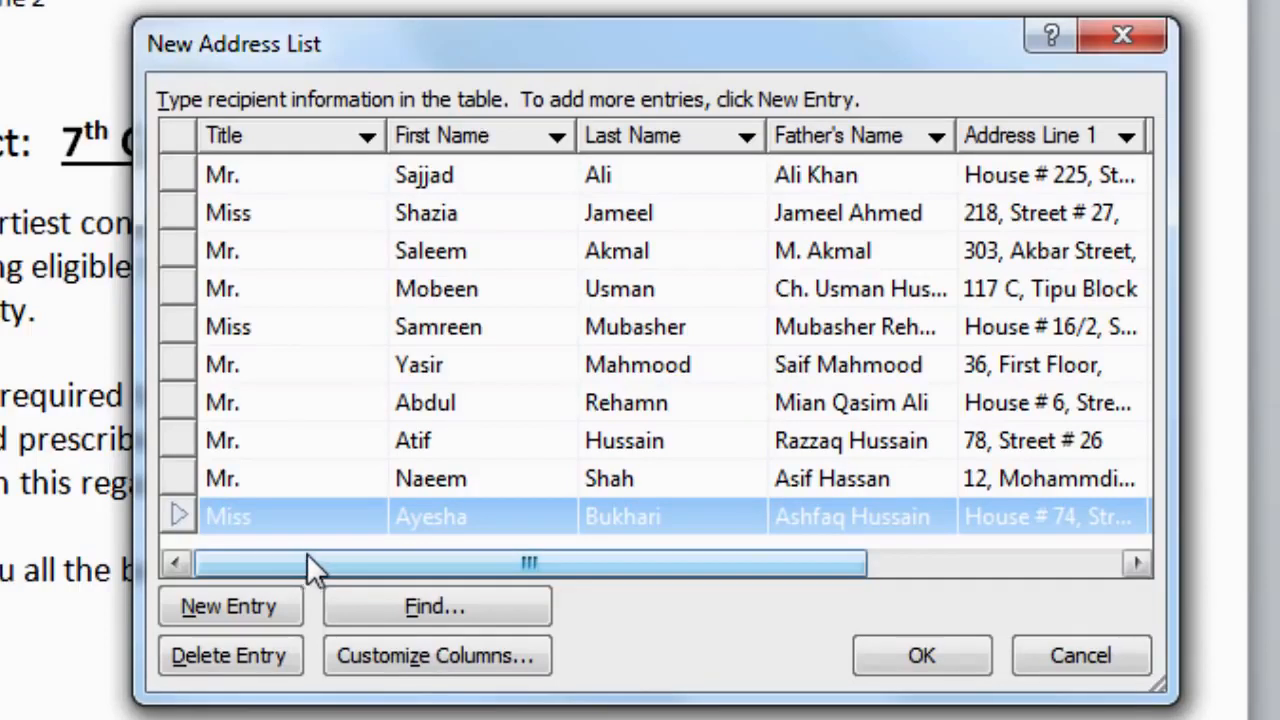
left_click(912, 660)
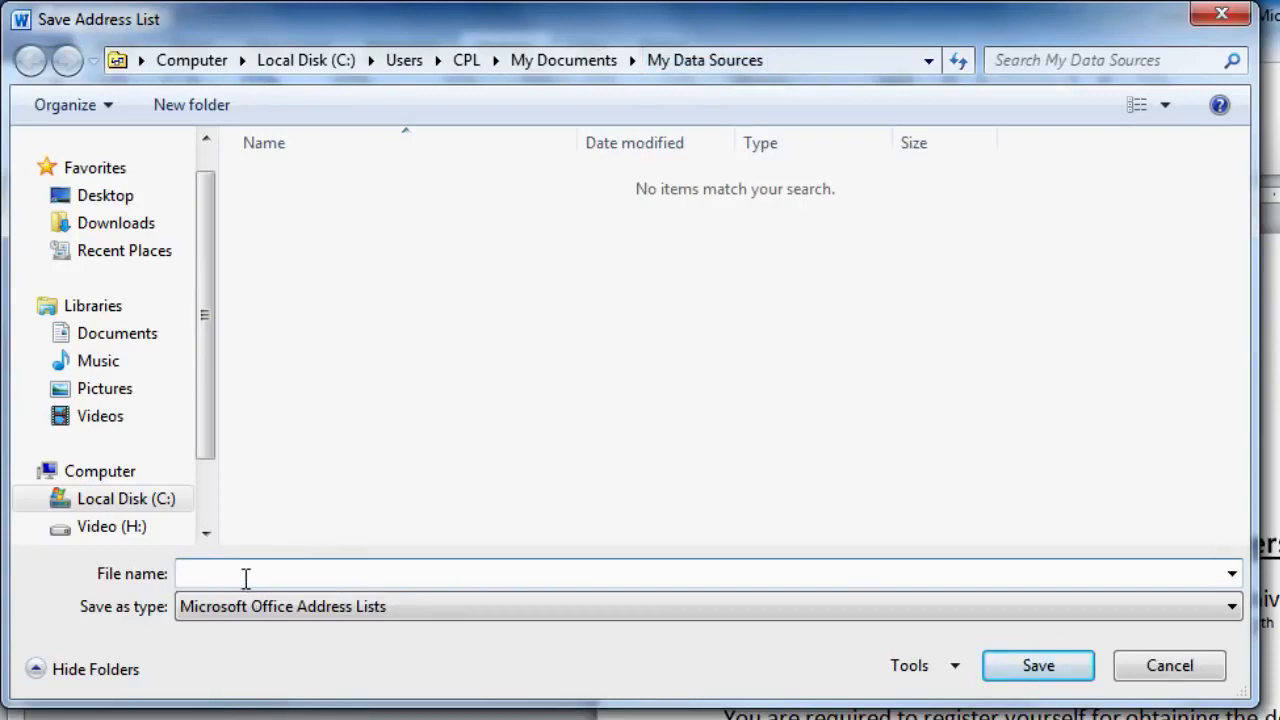
Step: Enter "Students" as the address list's file name
type("Students")
Step: Save the Students list, scroll through the Mail Merge Recipients, and accept them
left_click(1036, 668)
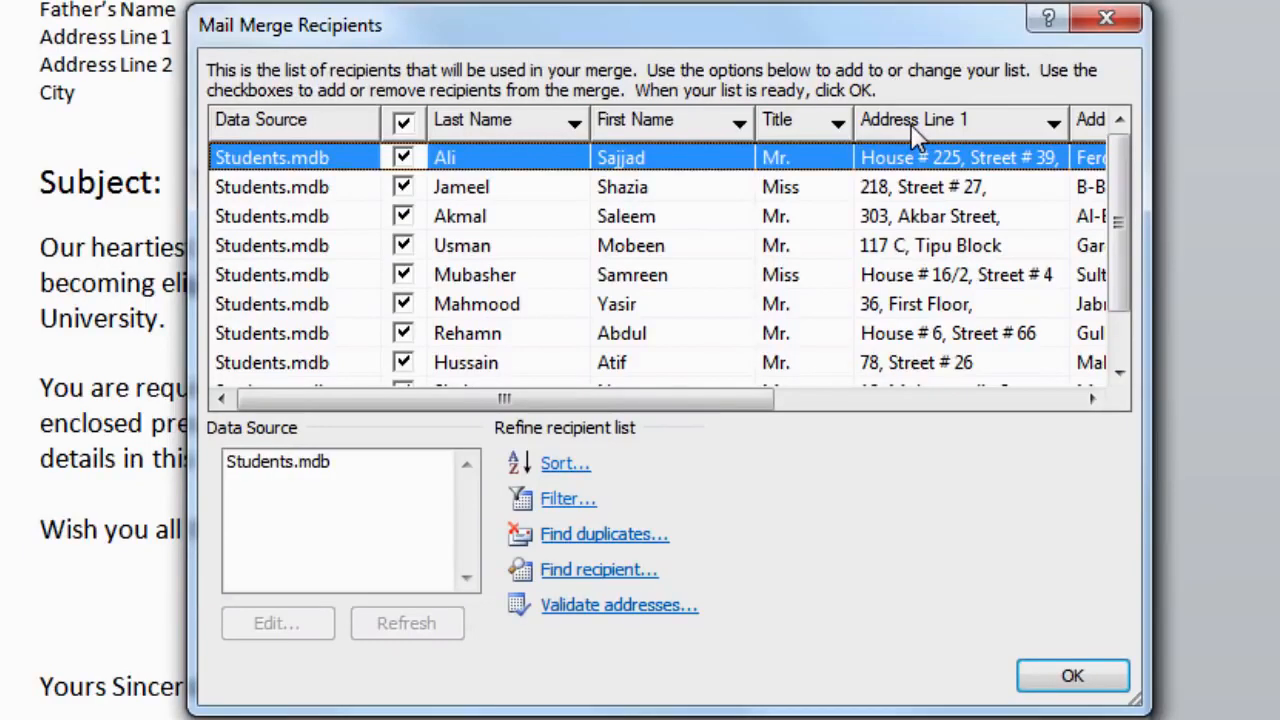
left_click_drag(762, 405, 1097, 407)
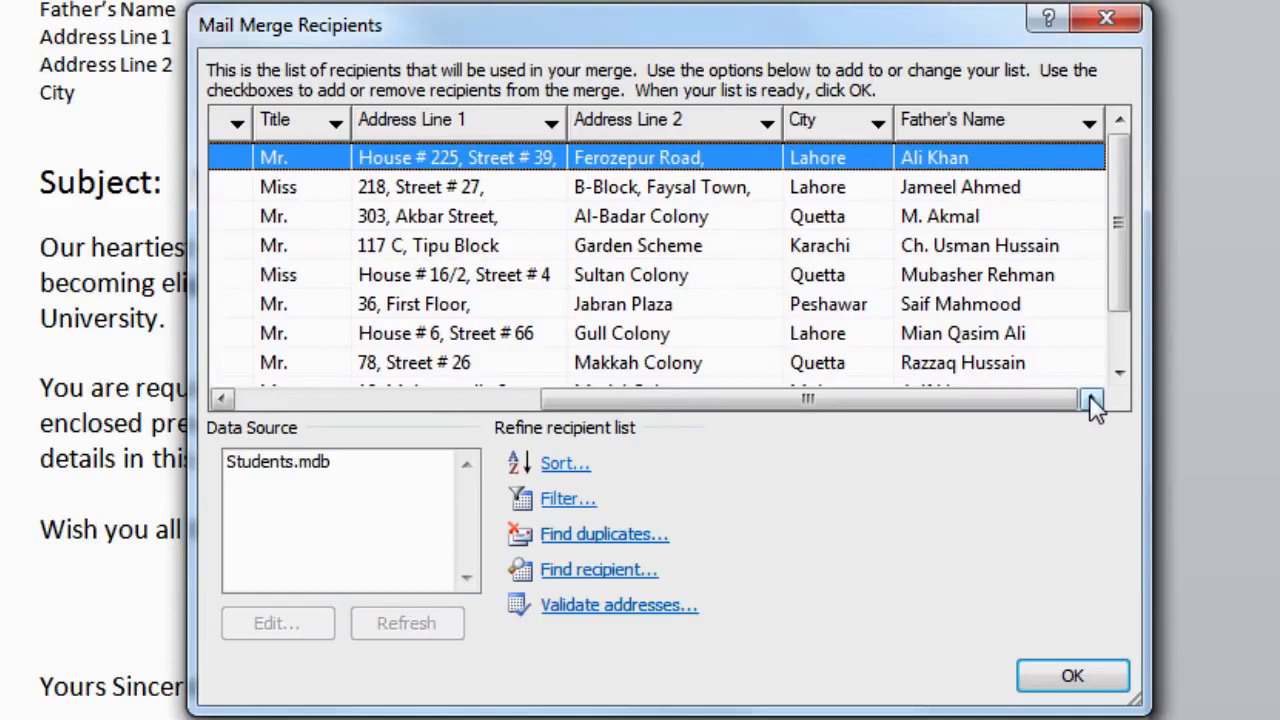
left_click_drag(966, 406, 686, 413)
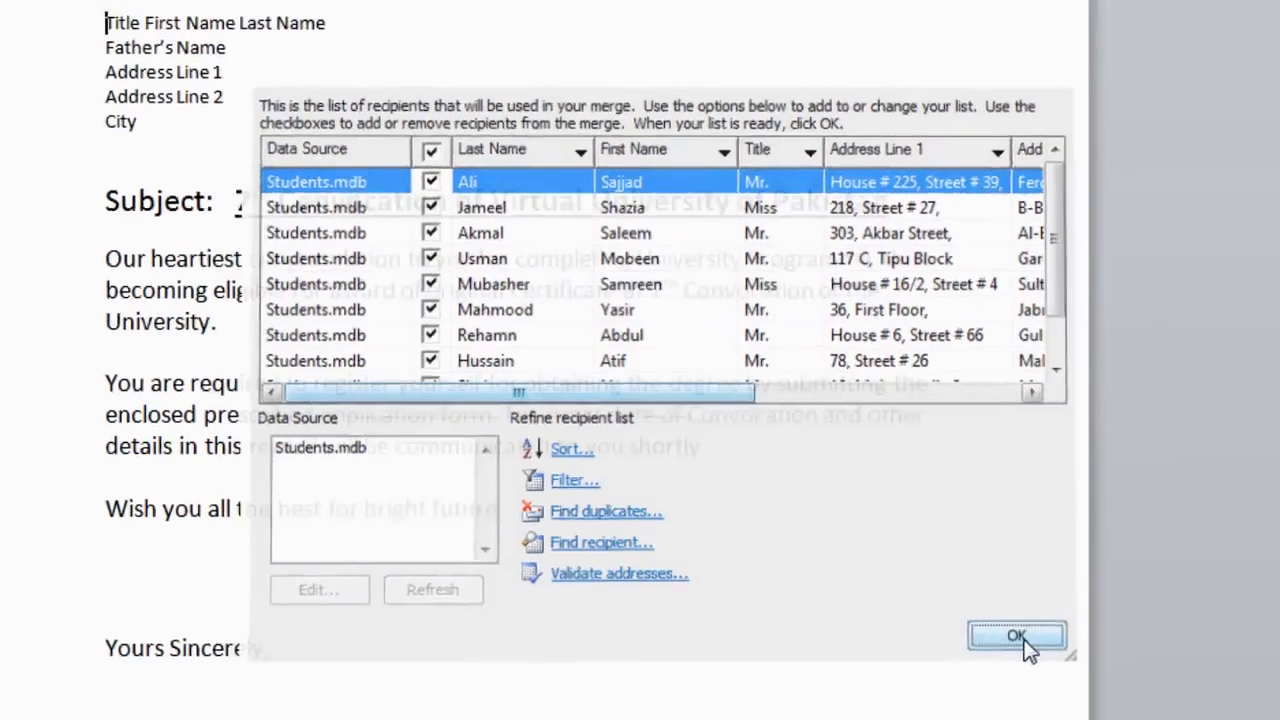
left_click(1073, 678)
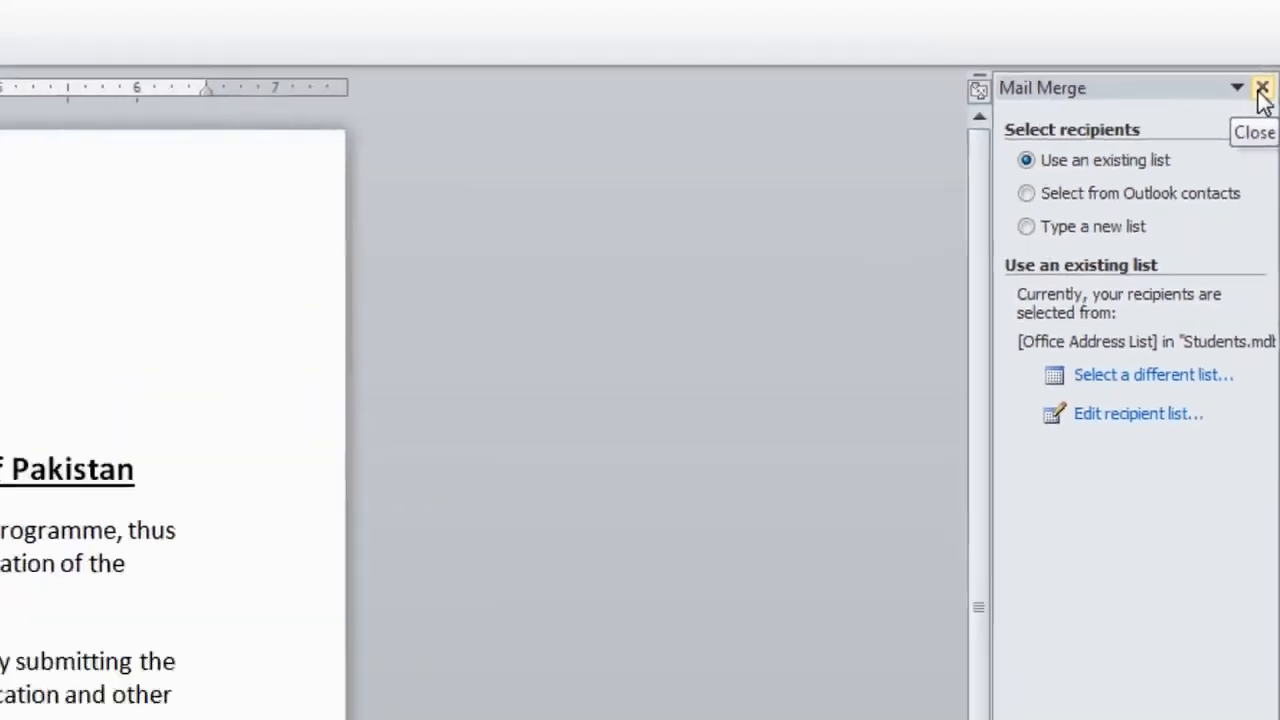
Step: Close the mail merge pane, zoom the letter to Page width (219%), and return to Mailings
left_click(1249, 73)
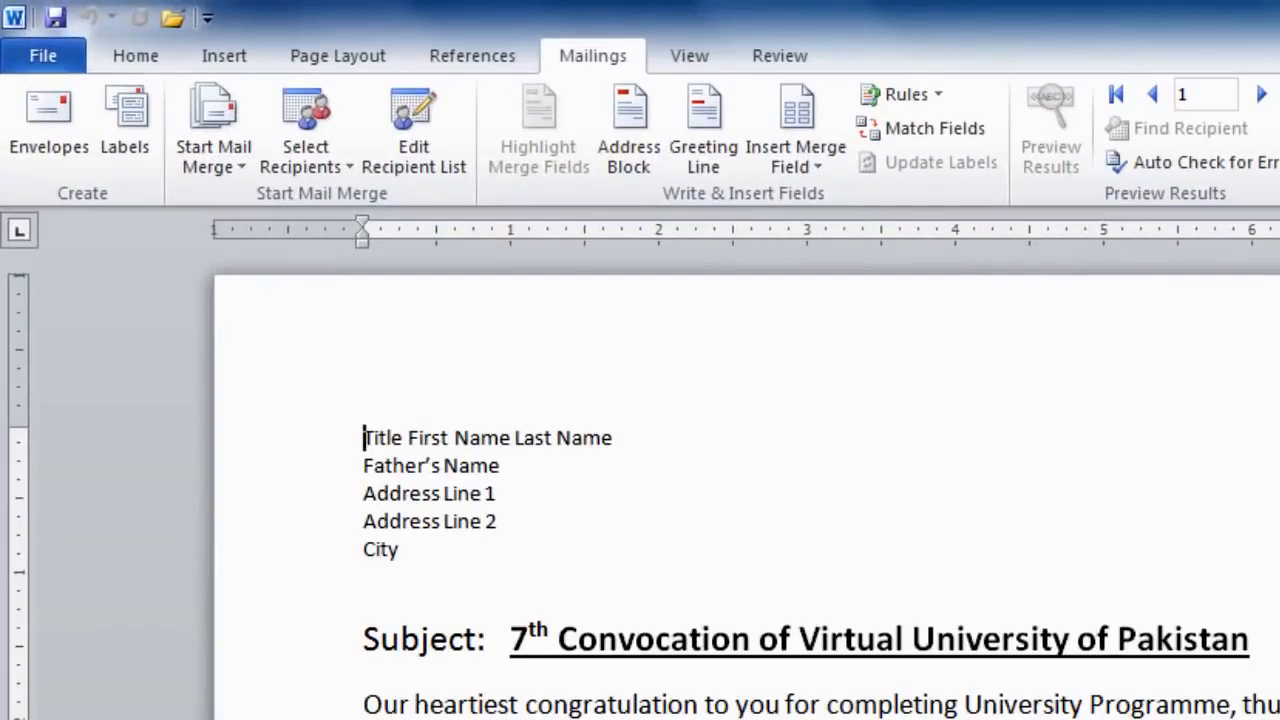
left_click(689, 60)
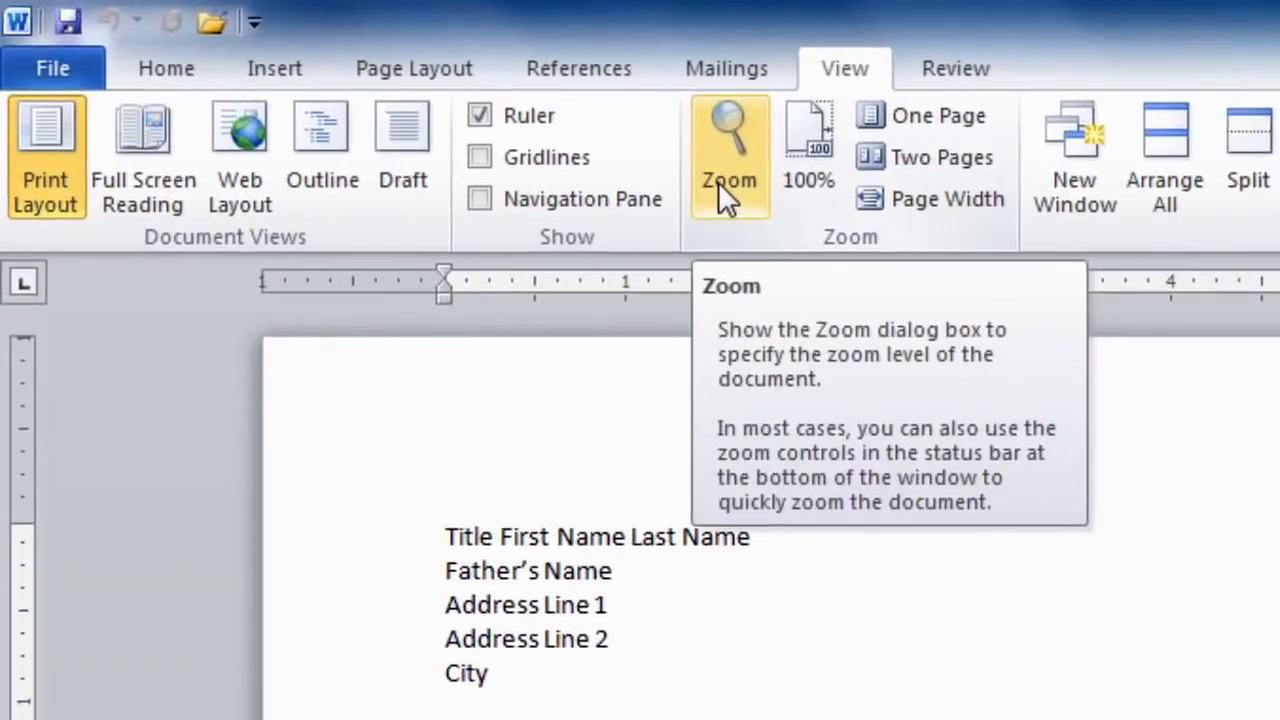
left_click(603, 150)
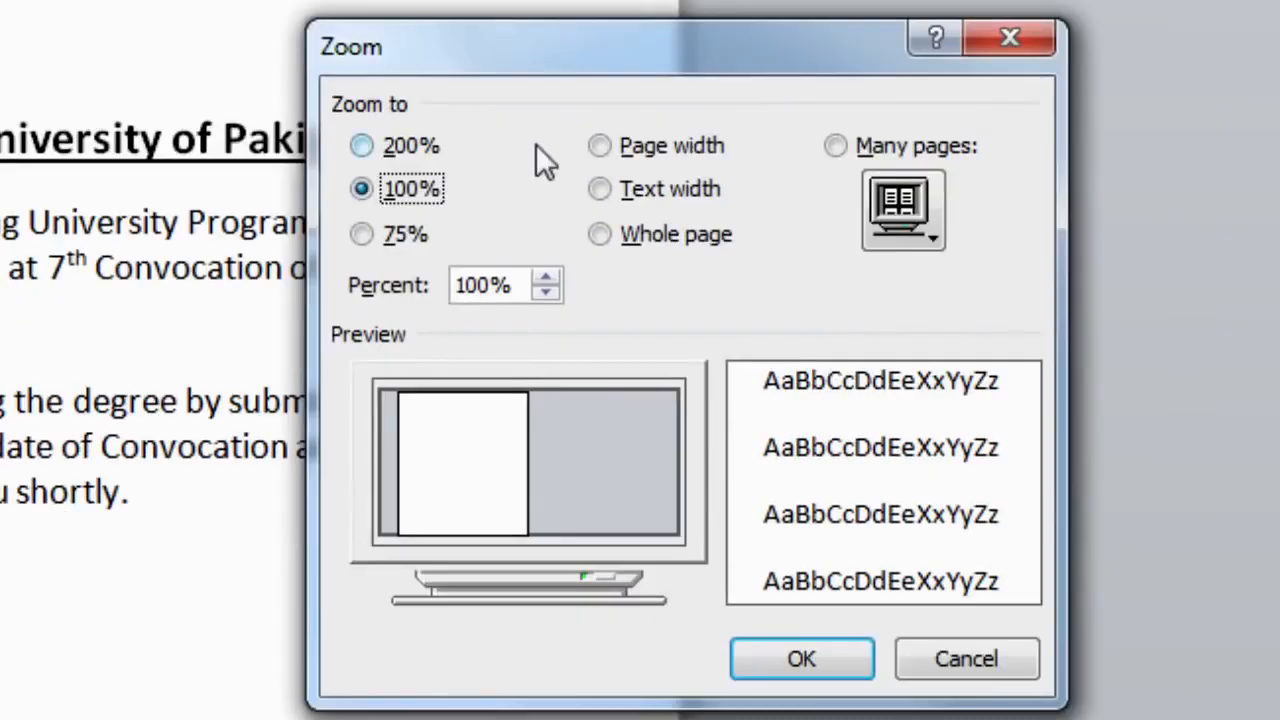
left_click(610, 150)
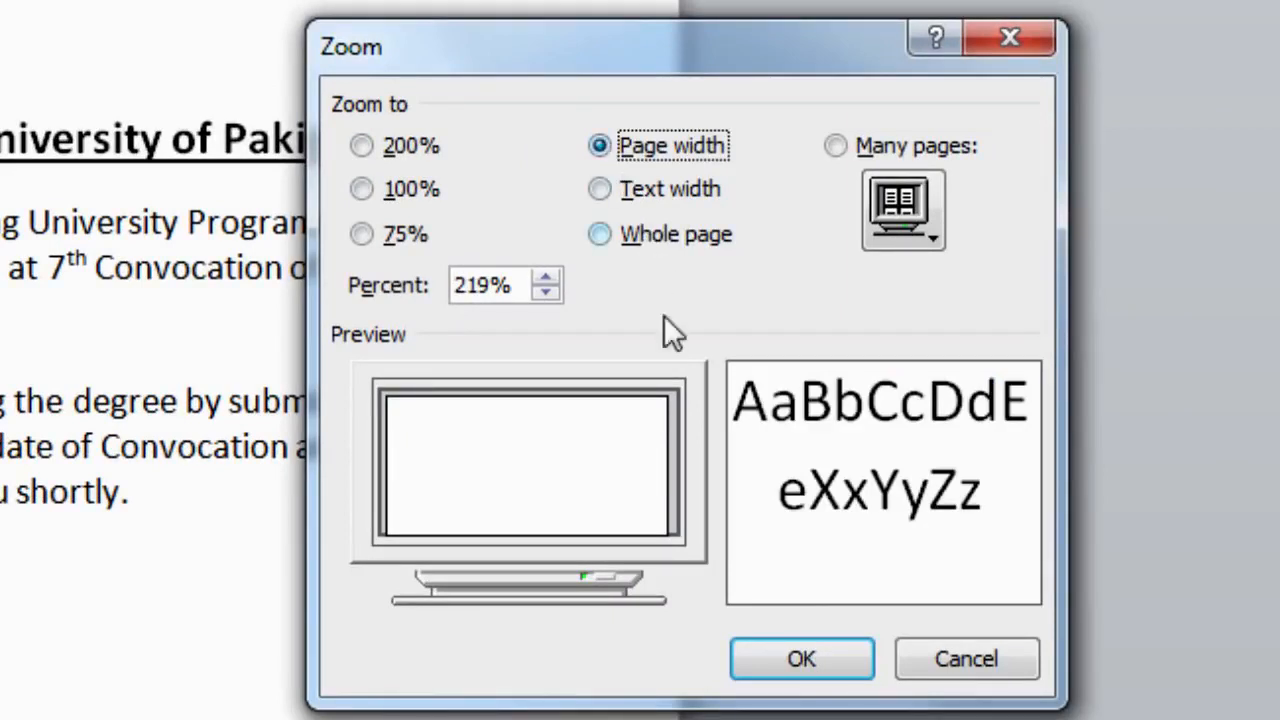
left_click(848, 668)
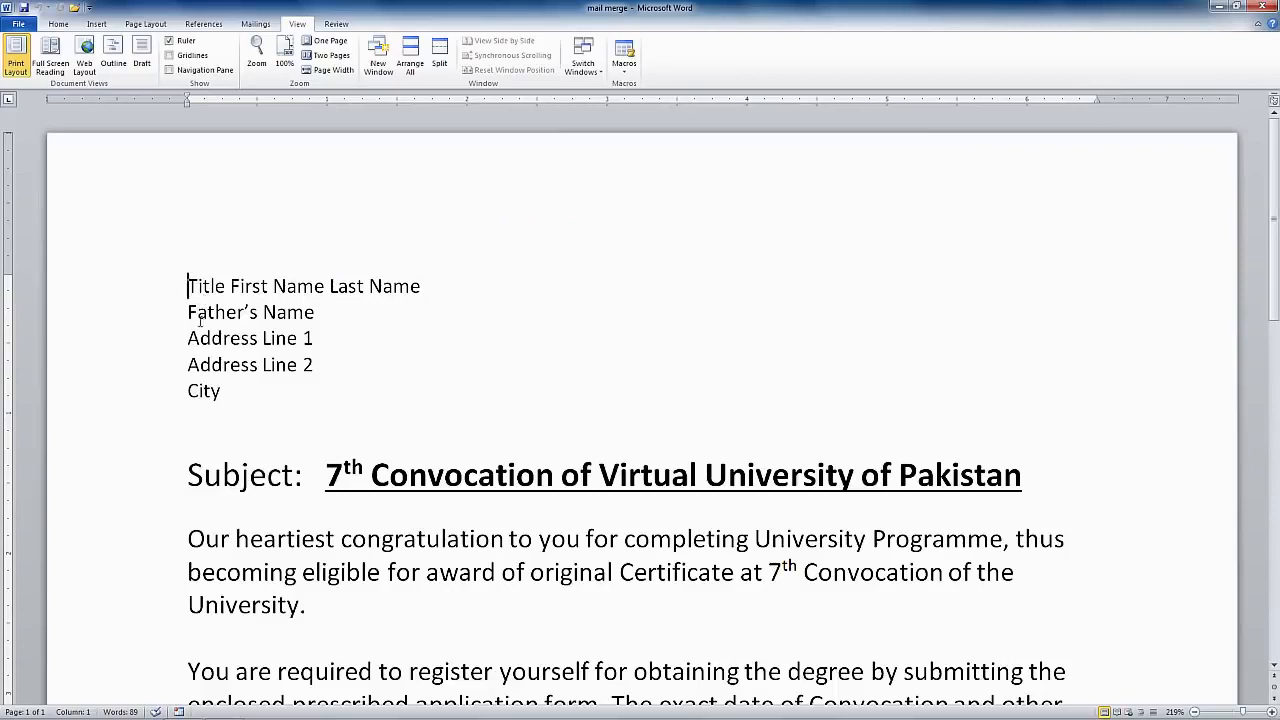
key("Down")
key("Down")
key("Down")
key("Down")
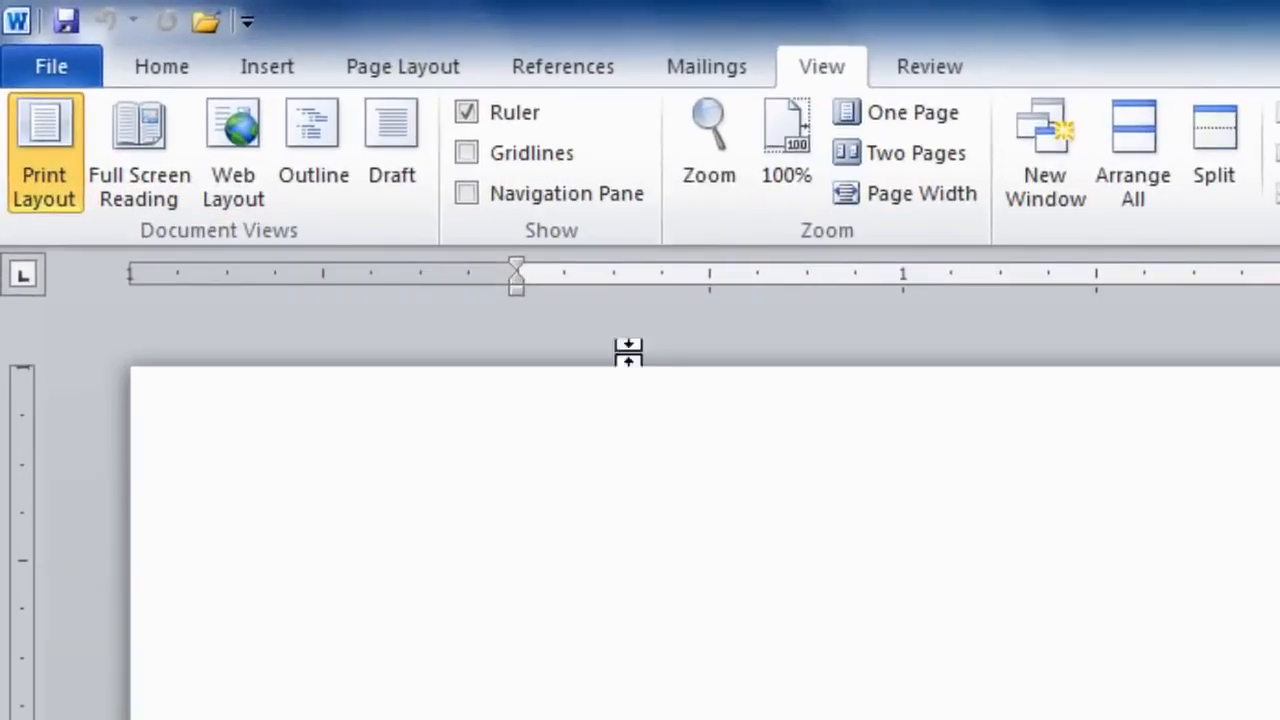
left_click(446, 47)
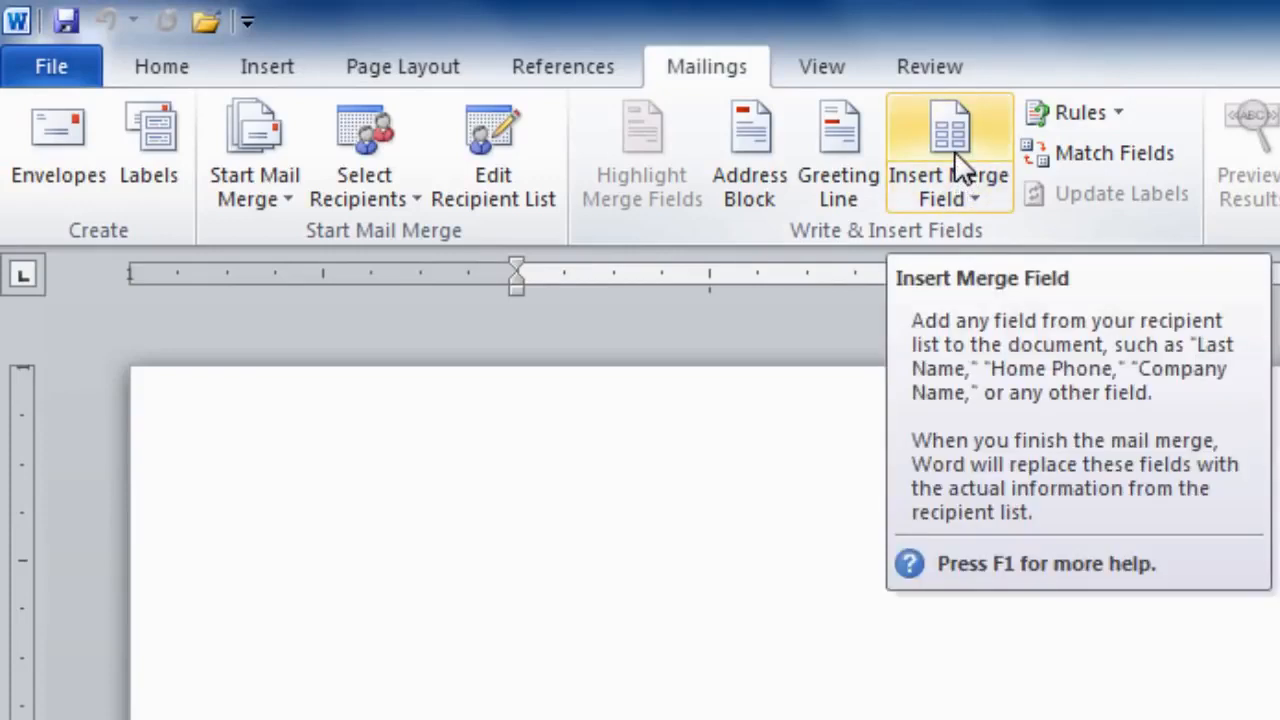
Step: Insert the Title, First_Name and Last_Name database fields at the start of the address block
left_click(957, 165)
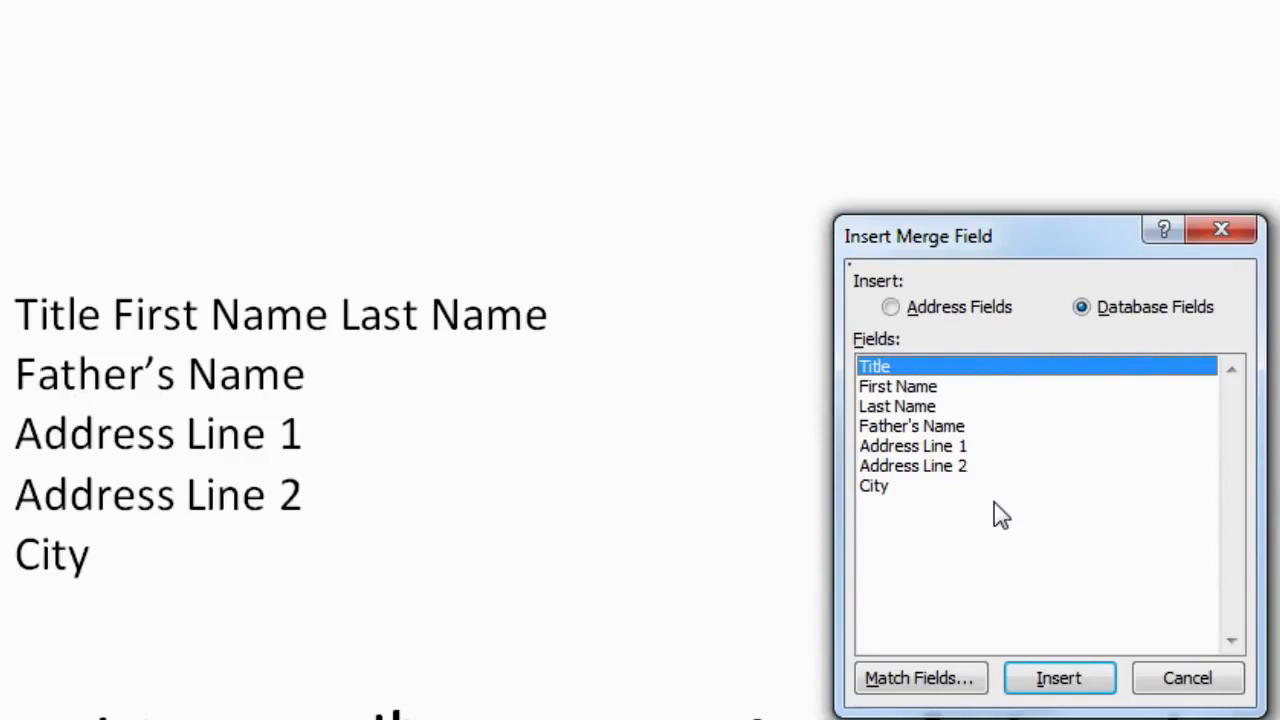
left_click(1054, 690)
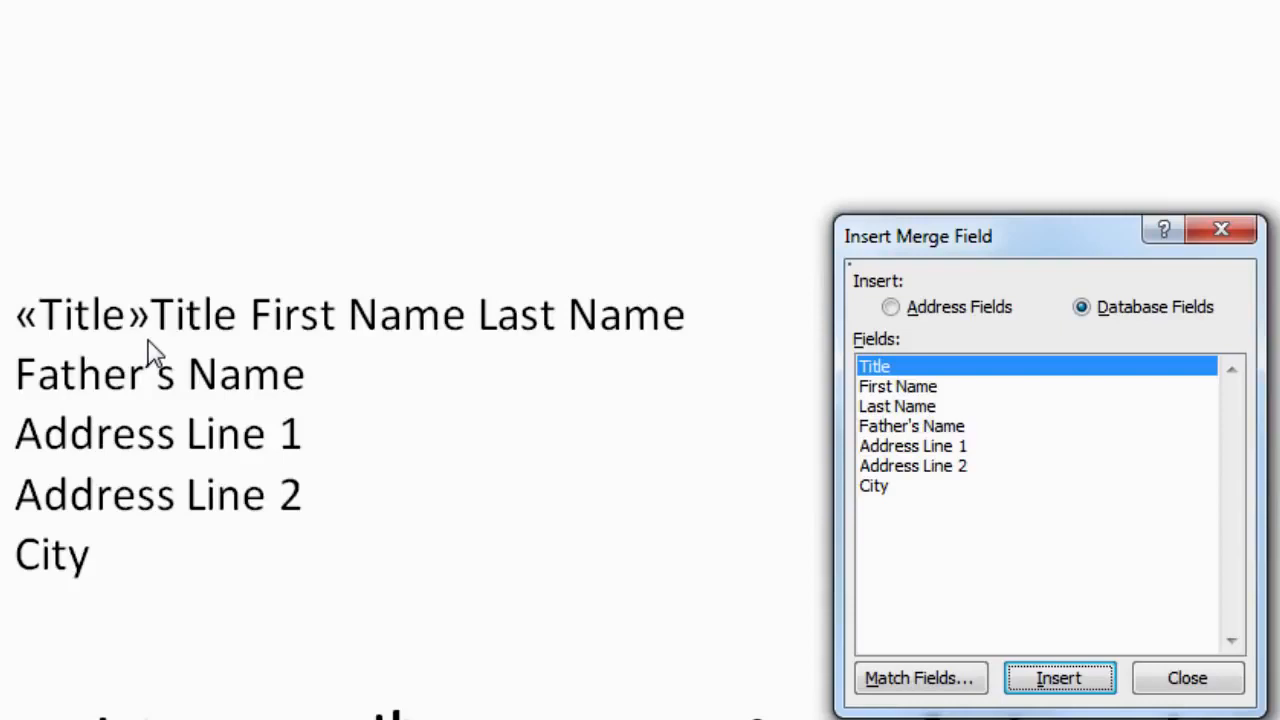
left_click(908, 388)
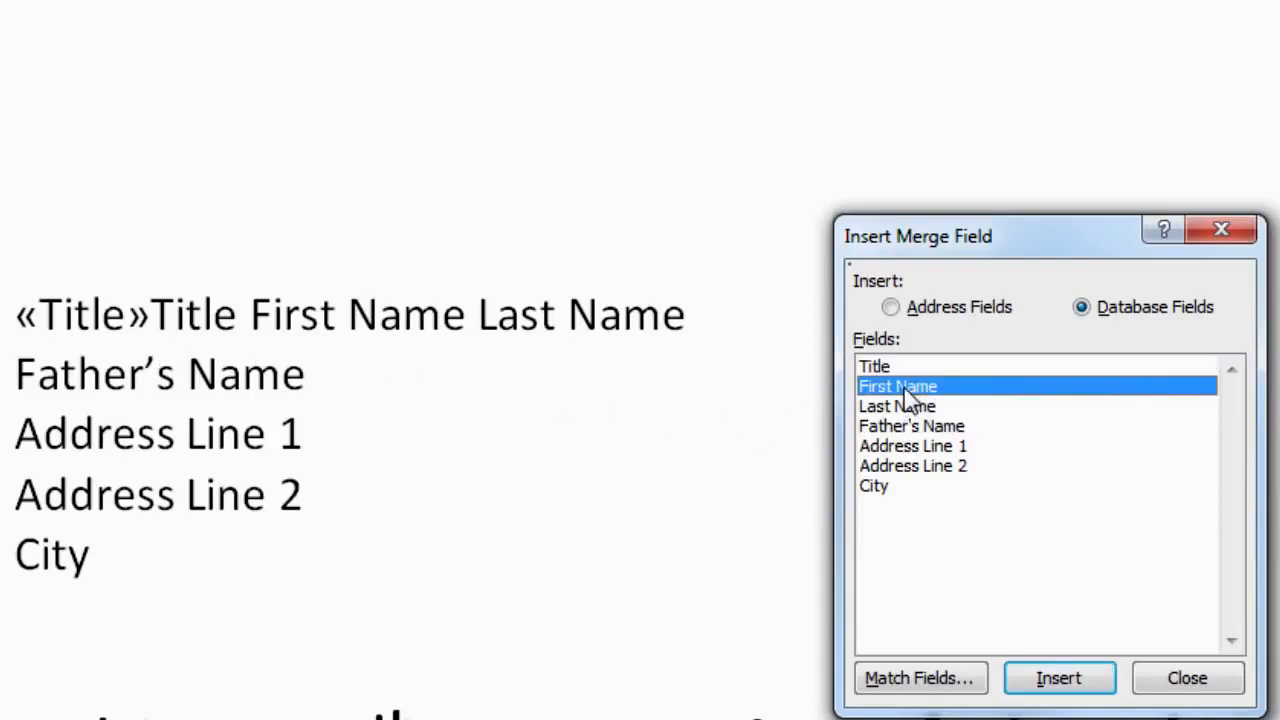
left_click(1070, 688)
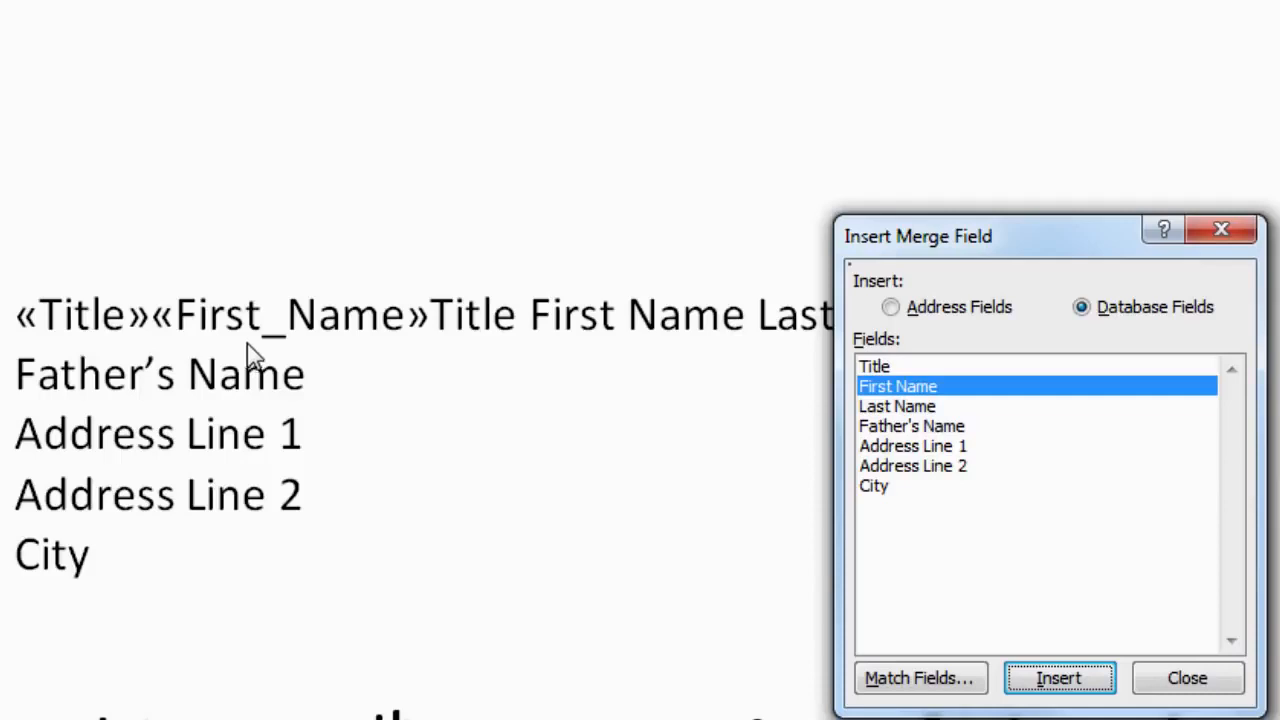
left_click(898, 408)
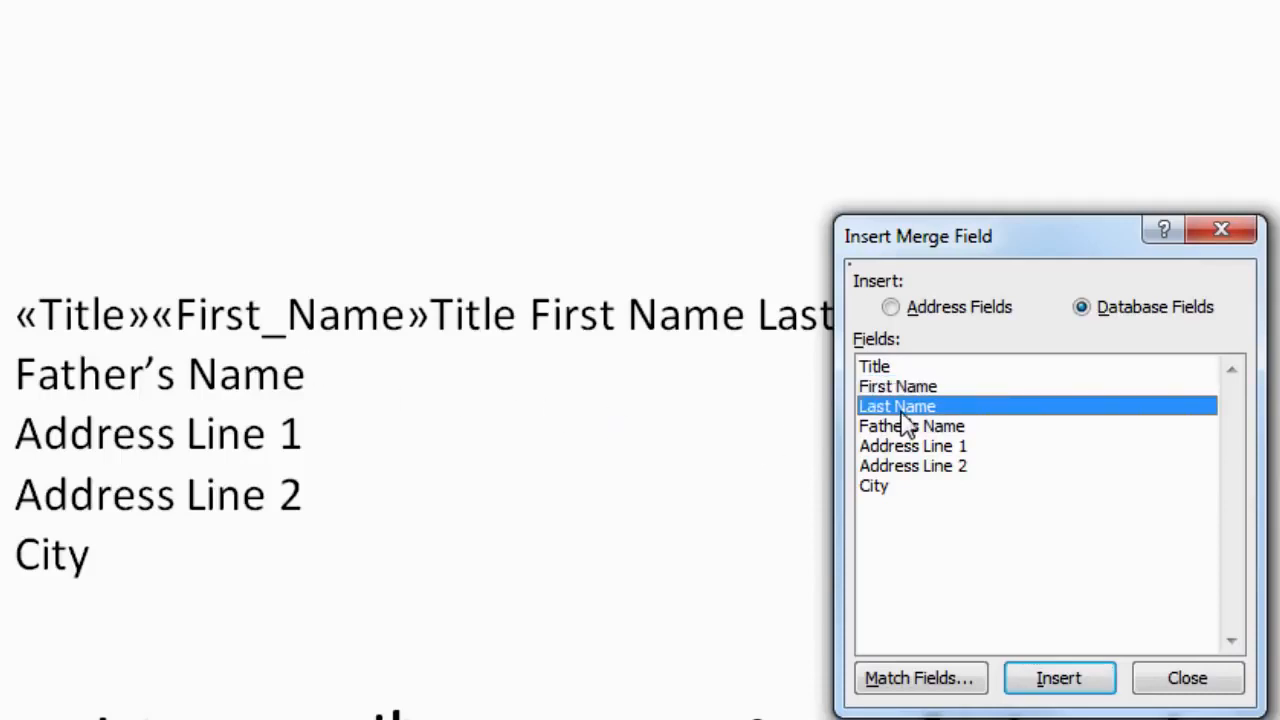
left_click(1093, 686)
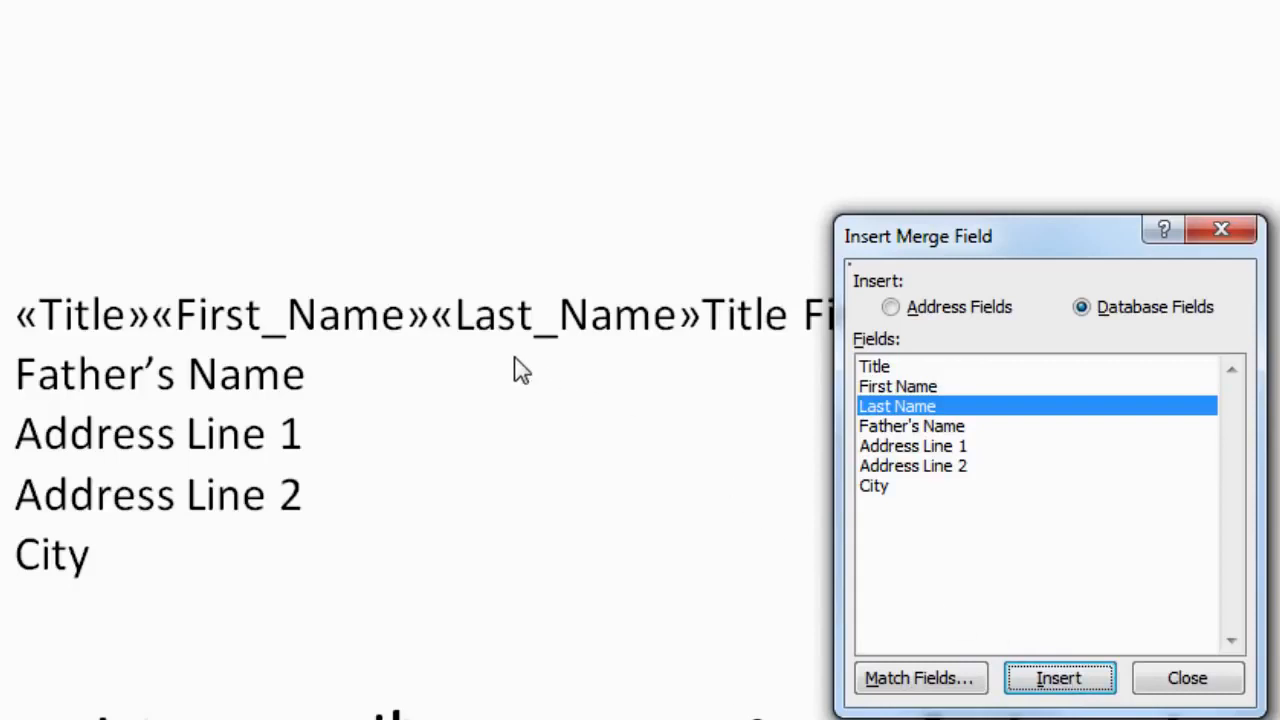
left_click_drag(962, 250, 1279, 387)
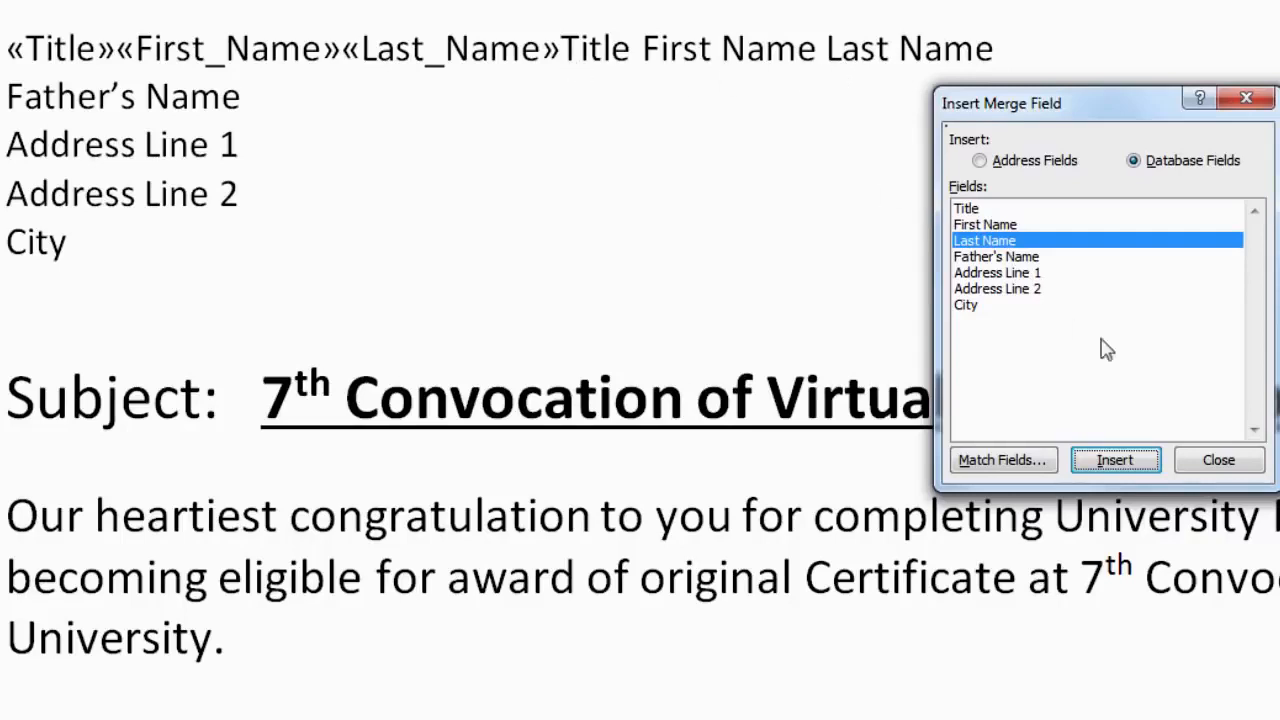
left_click(1222, 461)
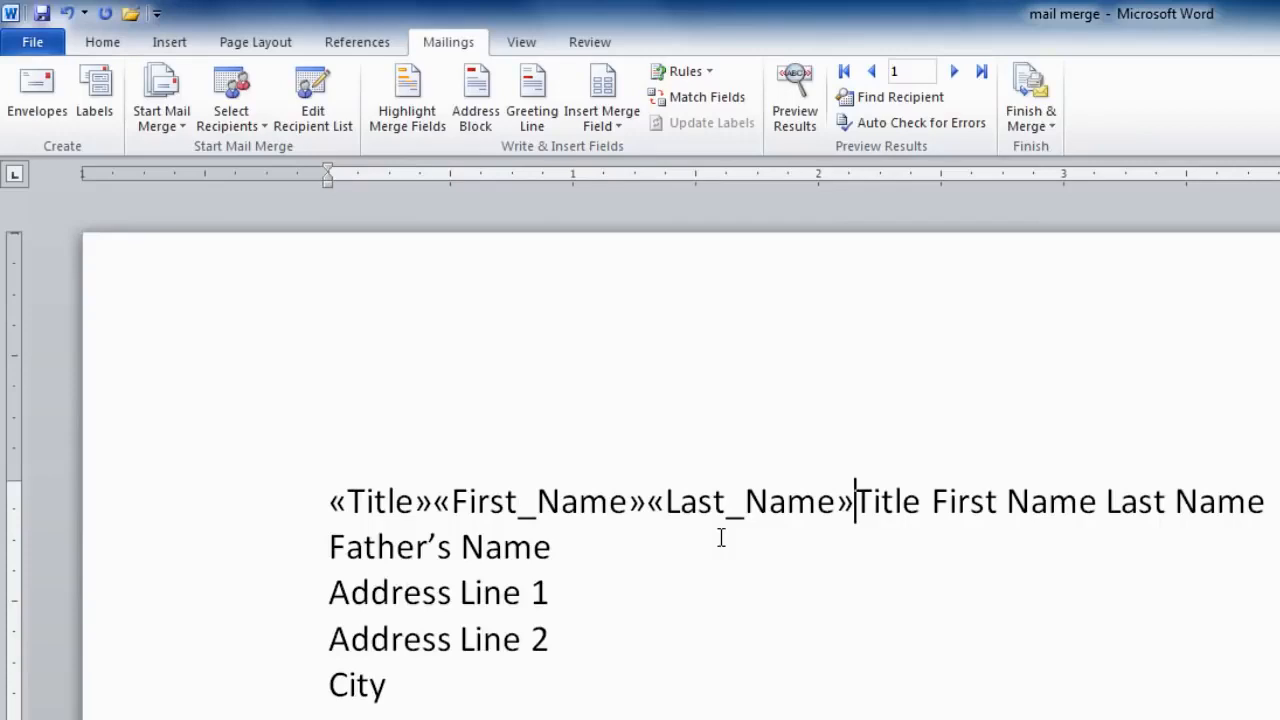
Step: Delete the 'Title First Name Last Name' placeholder and put spaces between the three merge fields
key("Delete")
key("Delete")
key("Delete")
key("Delete")
key("Delete")
key("Delete")
key("Delete")
key("Delete")
key("Delete")
key("Delete")
key("Delete")
key("Delete")
key("Delete")
key("Delete")
key("Delete")
key("Delete")
key("Delete")
key("Delete")
key("Delete")
key("Delete")
key("Delete")
key("Delete")
key("Delete")
key("Delete")
key("Delete")
key("Delete")
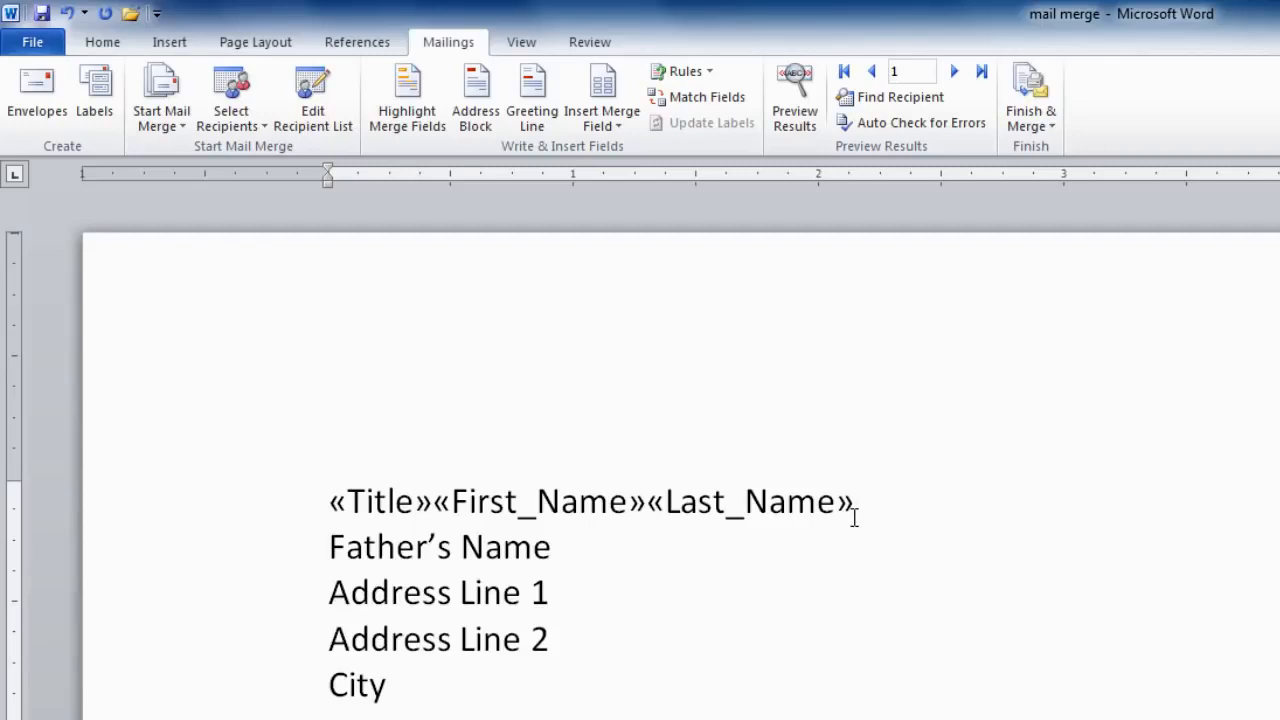
key("Left")
key("Left")
key("Left")
key("Left")
key("Left")
key("Left")
key("Left")
key("Left")
key("Left")
key("Left")
key("Left")
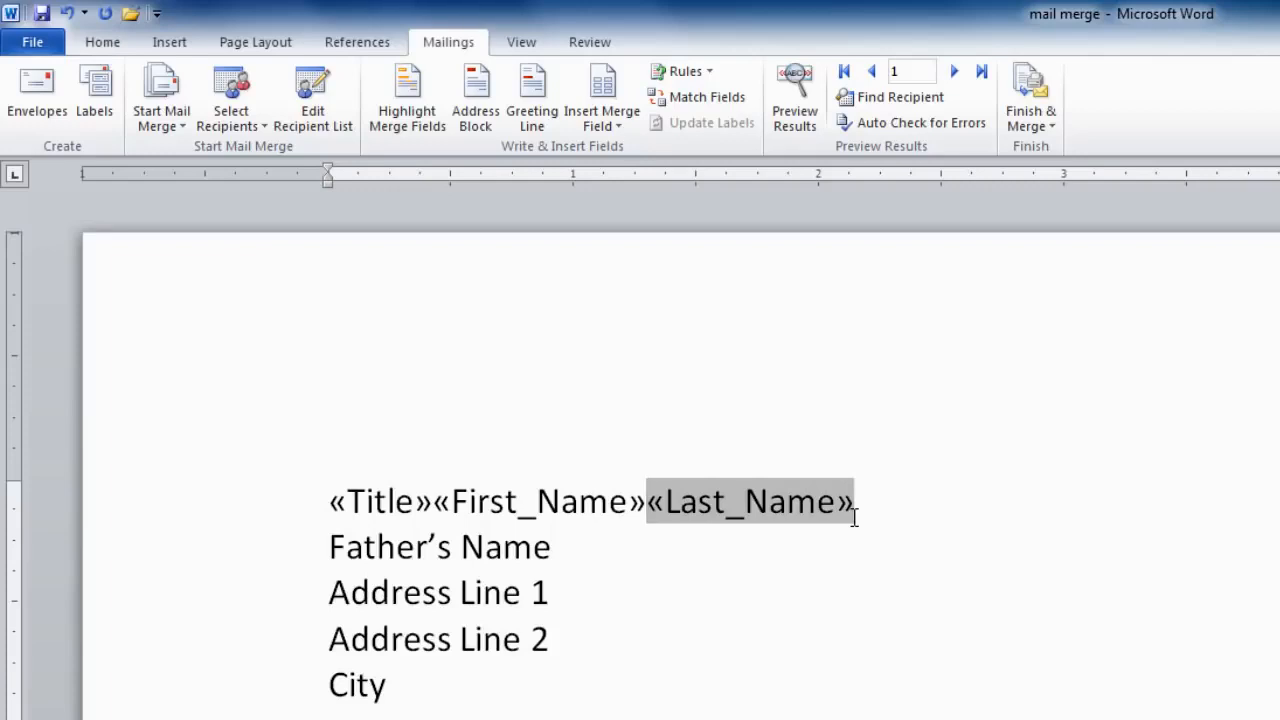
key("Left")
key("Left")
key("Left")
key("Left")
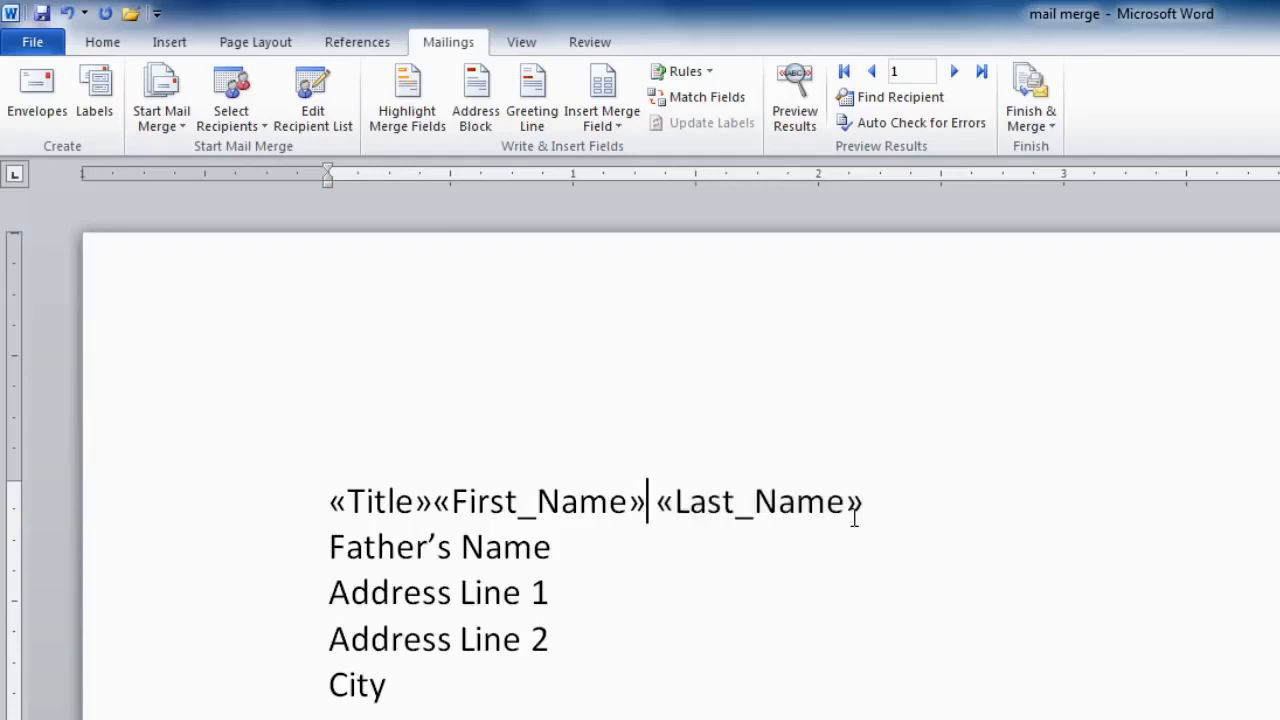
key("Left")
key("Left")
key("Left")
key("Left")
key("Left")
key("Left")
key("Left")
key("Left")
key("Left")
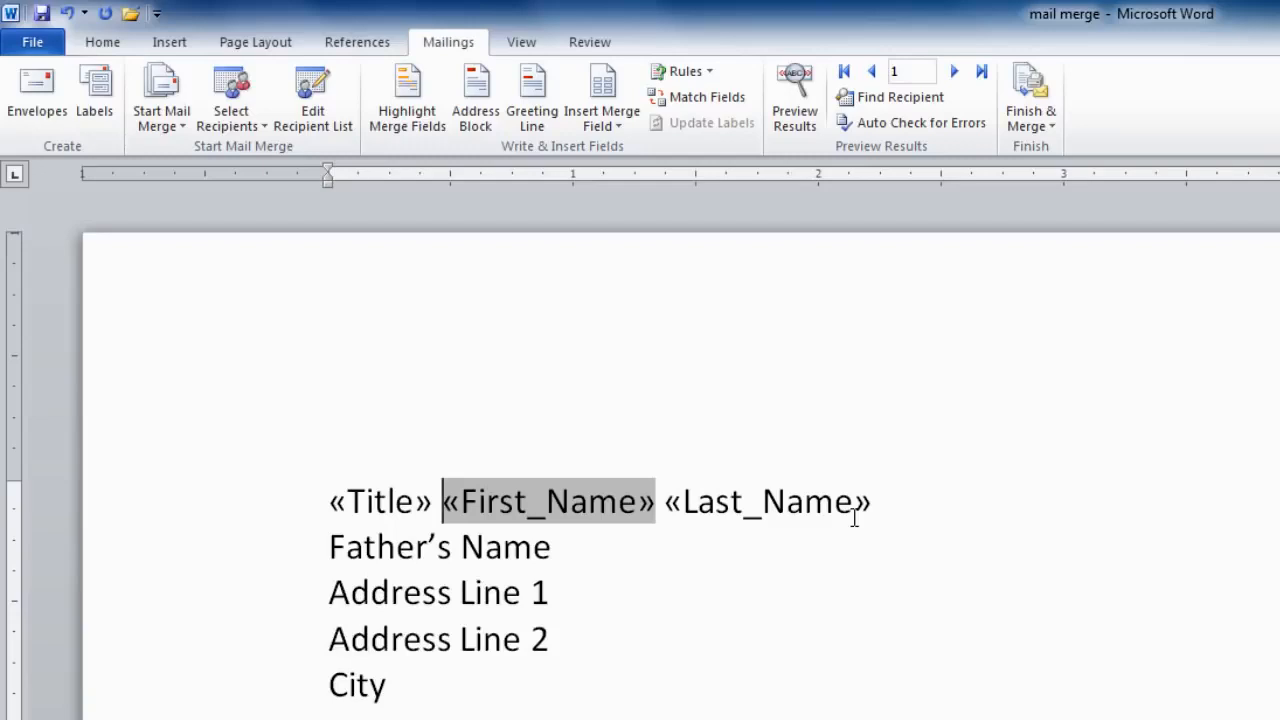
left_click(327, 548)
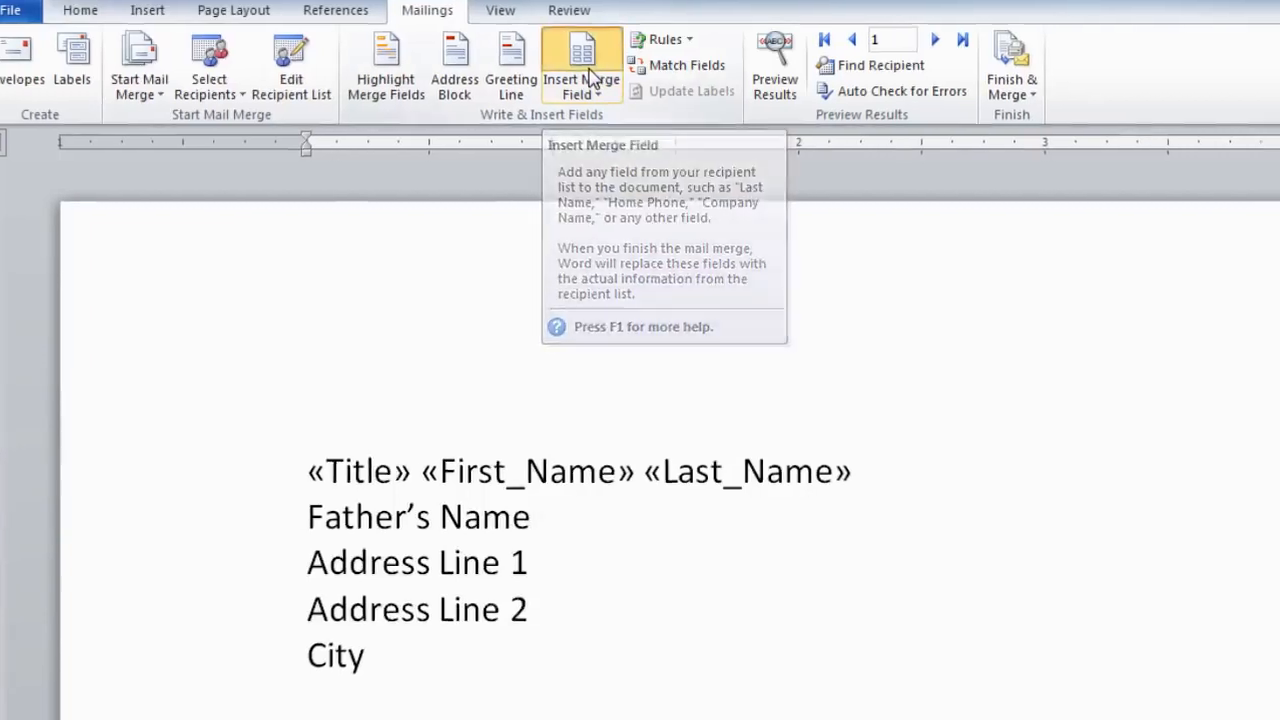
Step: Insert the «Fathers_Name» field and delete the Father's Name placeholder text
left_click(609, 100)
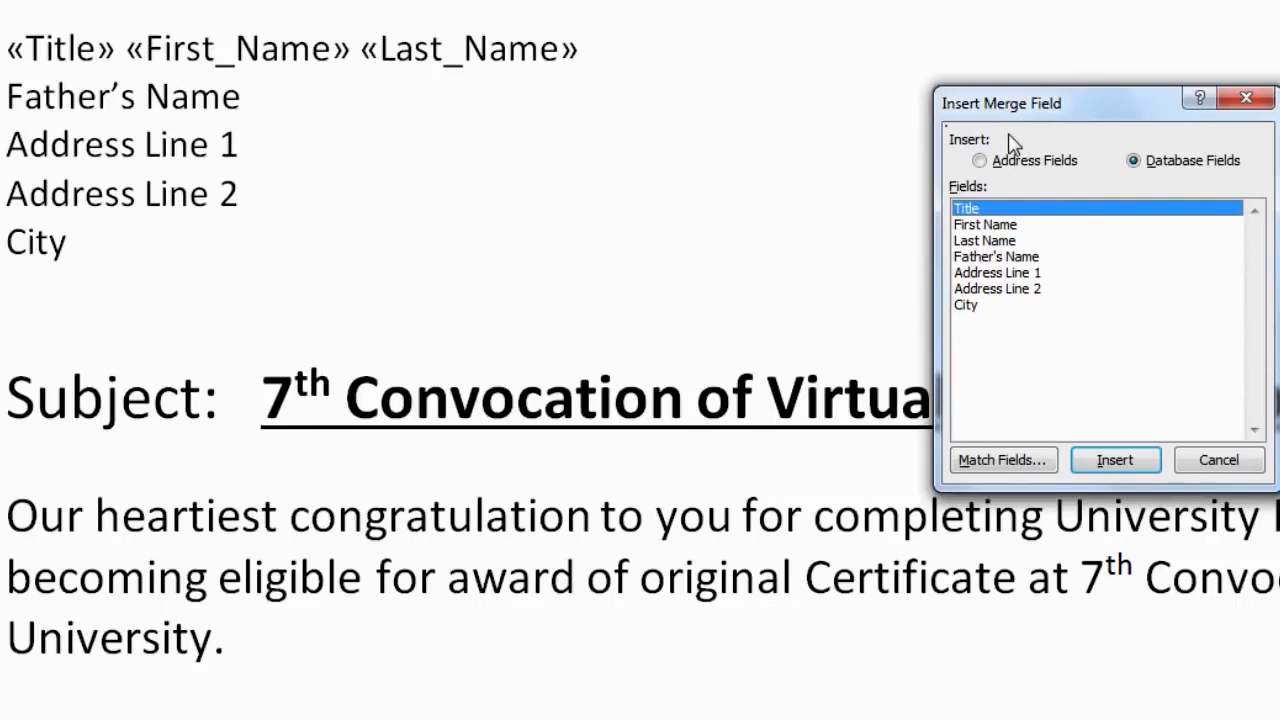
left_click(1005, 259)
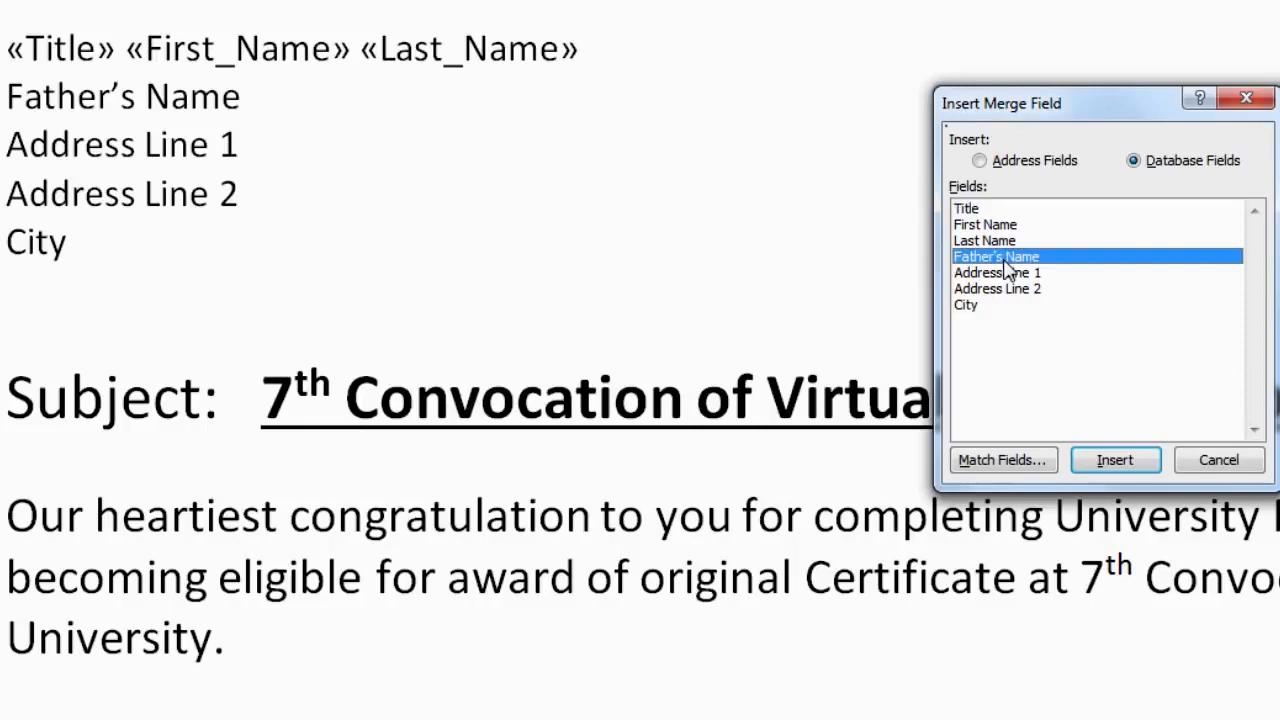
left_click(1118, 462)
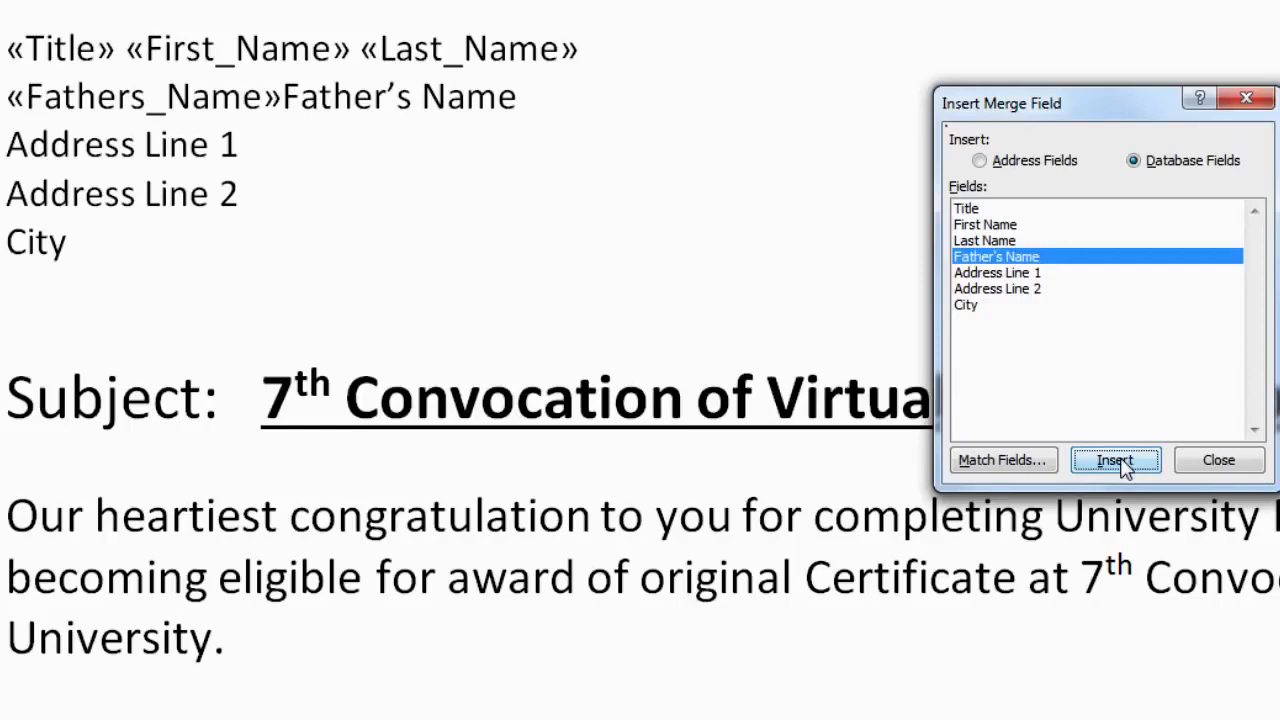
left_click(1218, 460)
left_click(1218, 460)
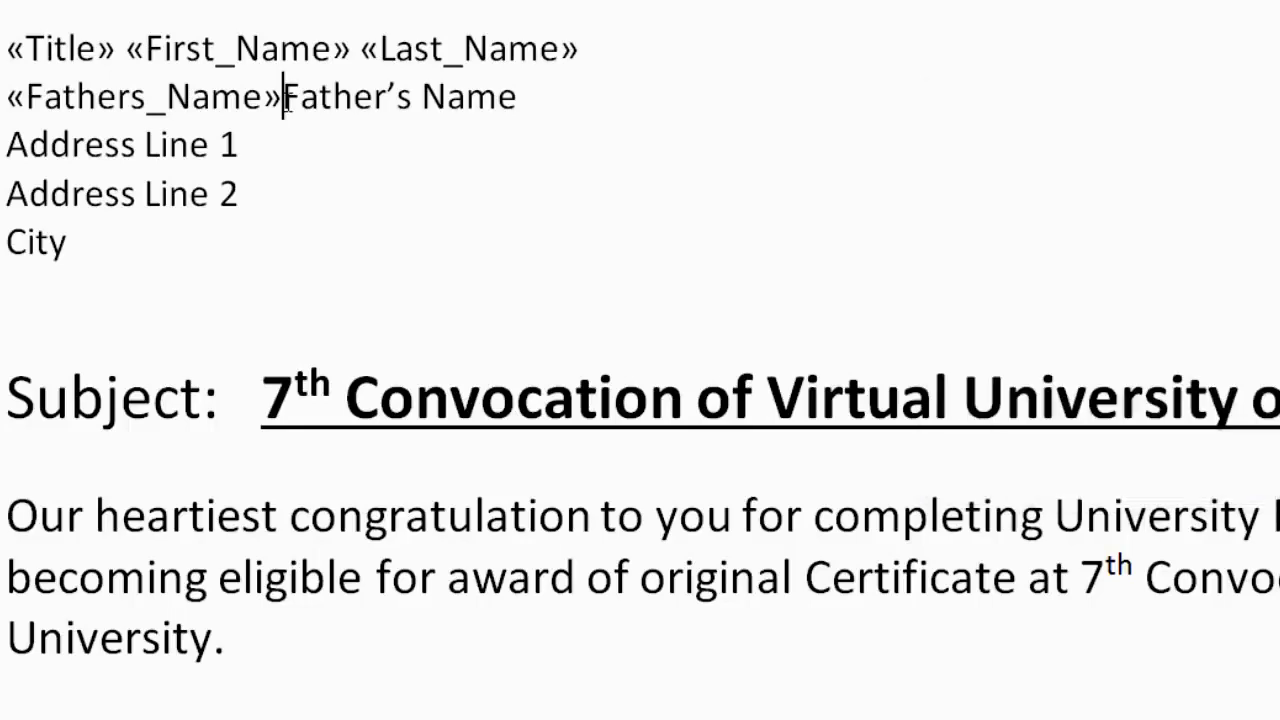
left_click_drag(285, 100, 516, 100)
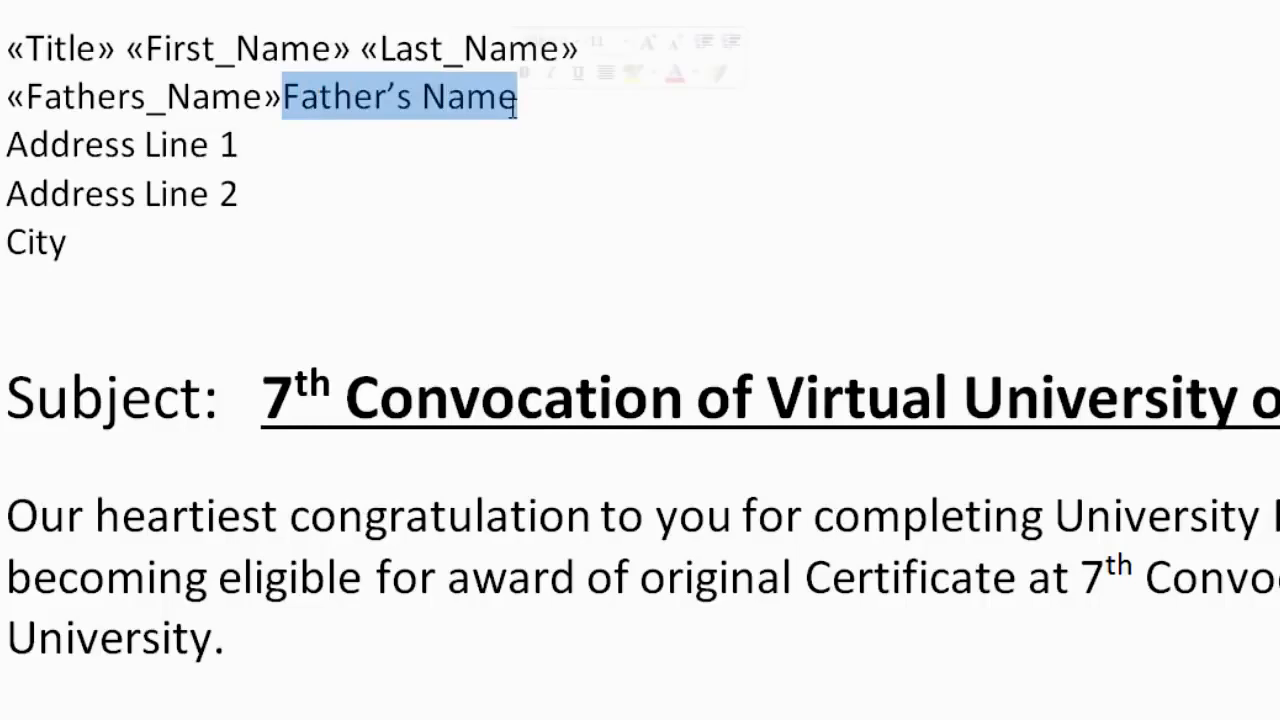
key("Delete")
Step: Replace the Address Line 1 placeholder with the «Address_Line_1» merge field
key("Right")
key("alt+shift+f")
left_click(997, 272)
left_click(1115, 460)
left_click(1230, 462)
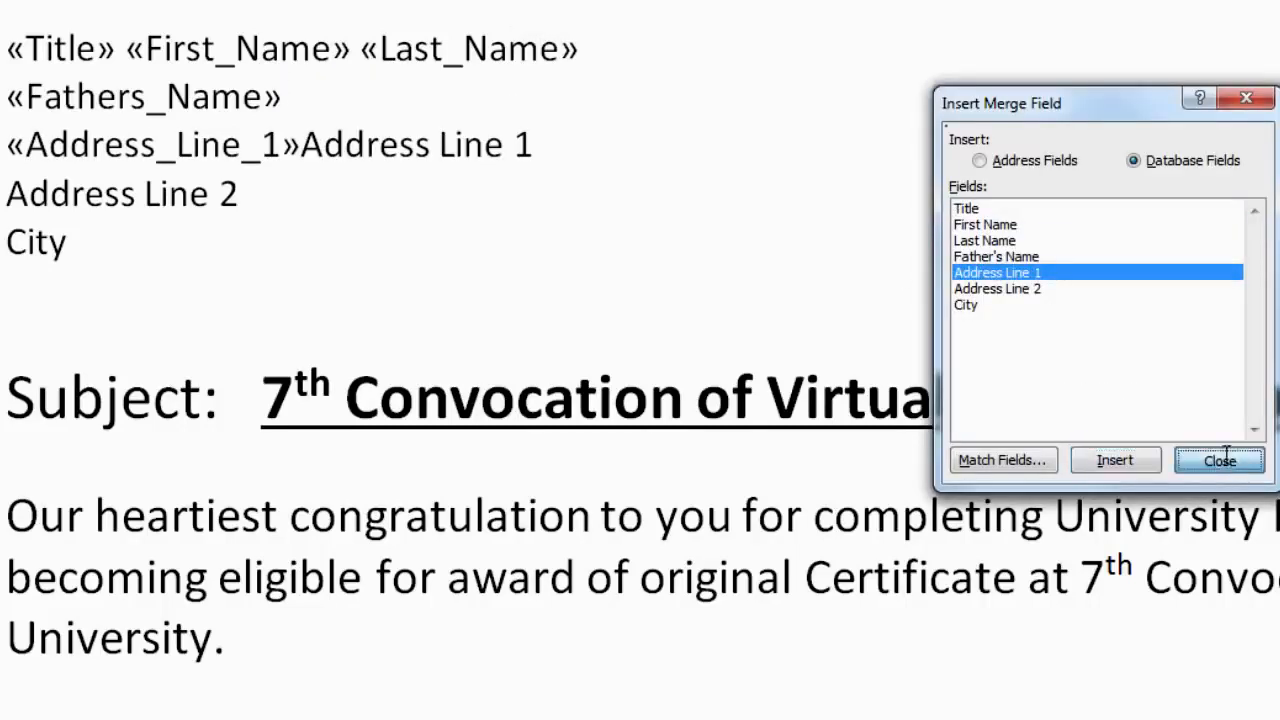
left_click_drag(302, 144, 540, 143)
key("Delete")
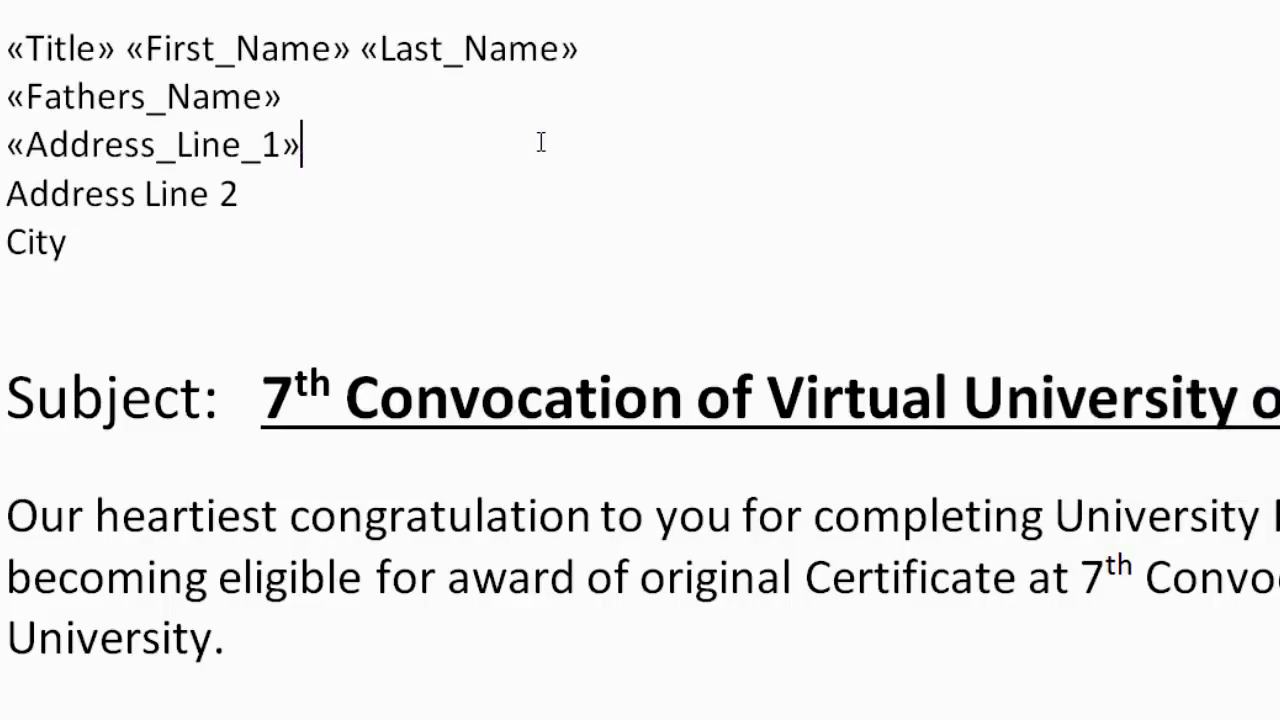
Step: Replace the Address Line 2 placeholder with the «Address_Line_2» merge field
key("Right")
key("alt+shift+f")
left_click(1025, 290)
left_click(1115, 460)
left_click(1219, 460)
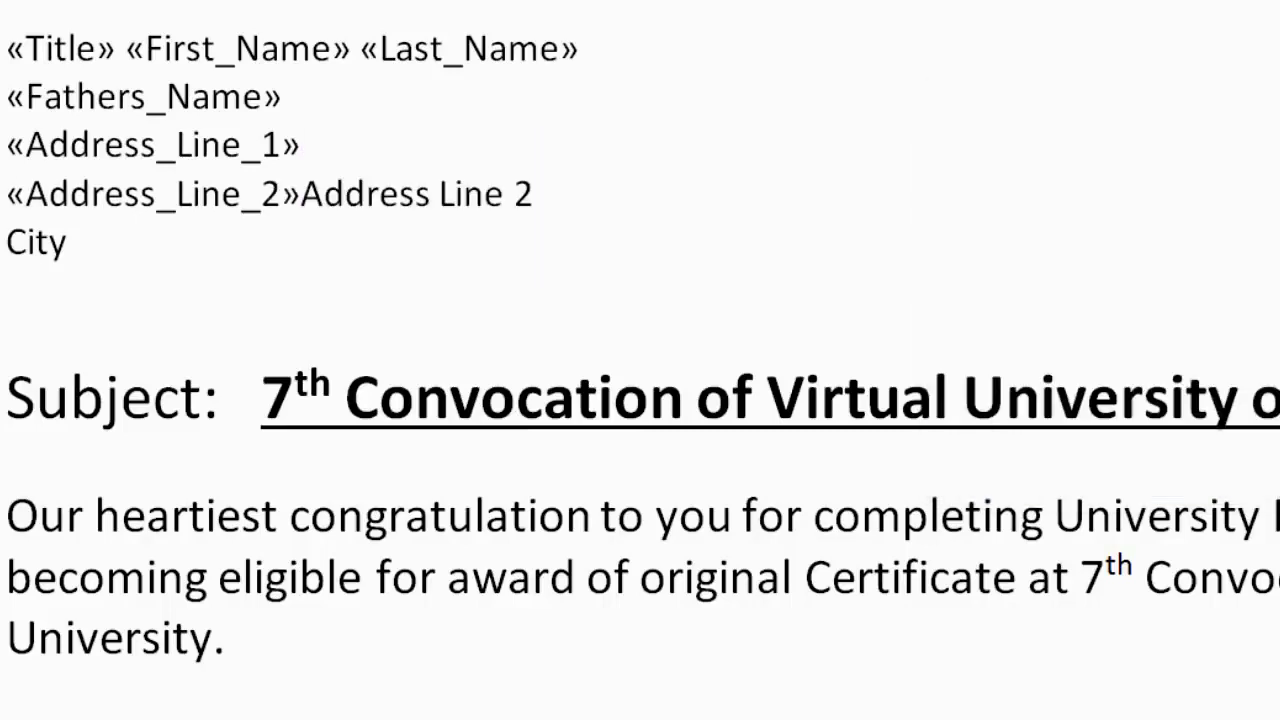
left_click_drag(302, 193, 540, 193)
key("Delete")
Step: Replace the City placeholder with the «City» merge field
key("alt+shift+f")
left_click(972, 305)
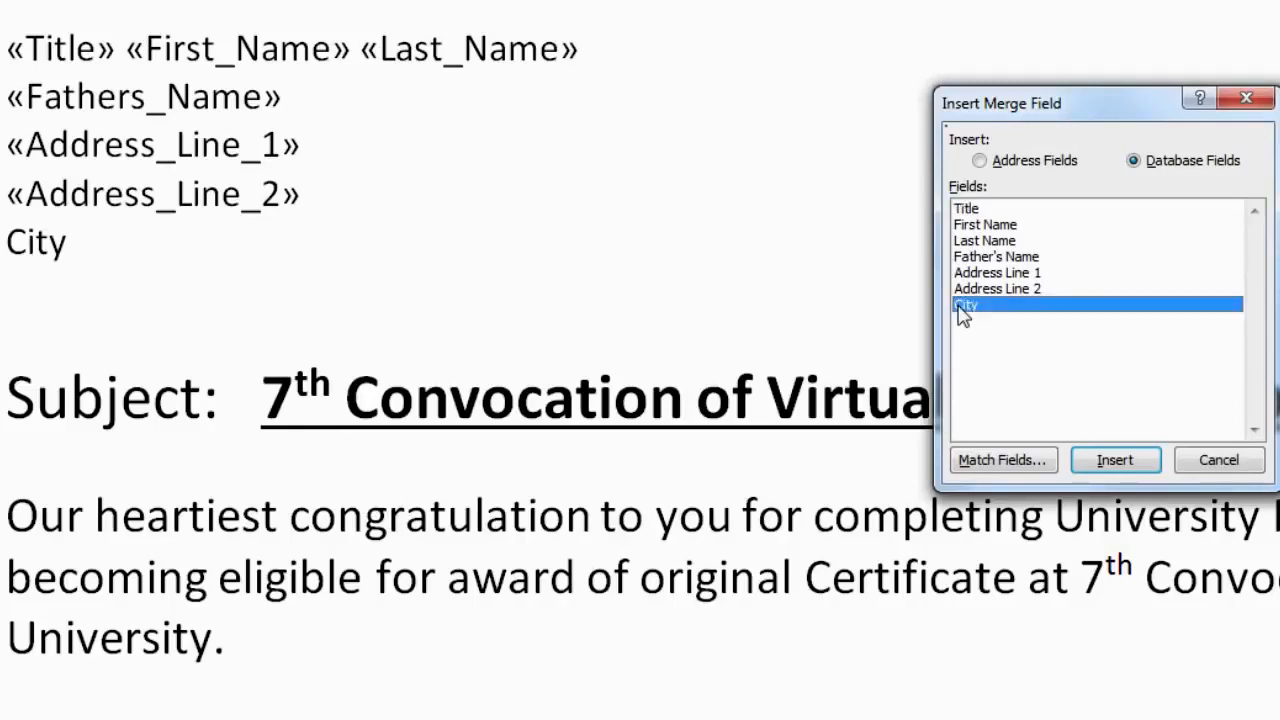
left_click(1100, 460)
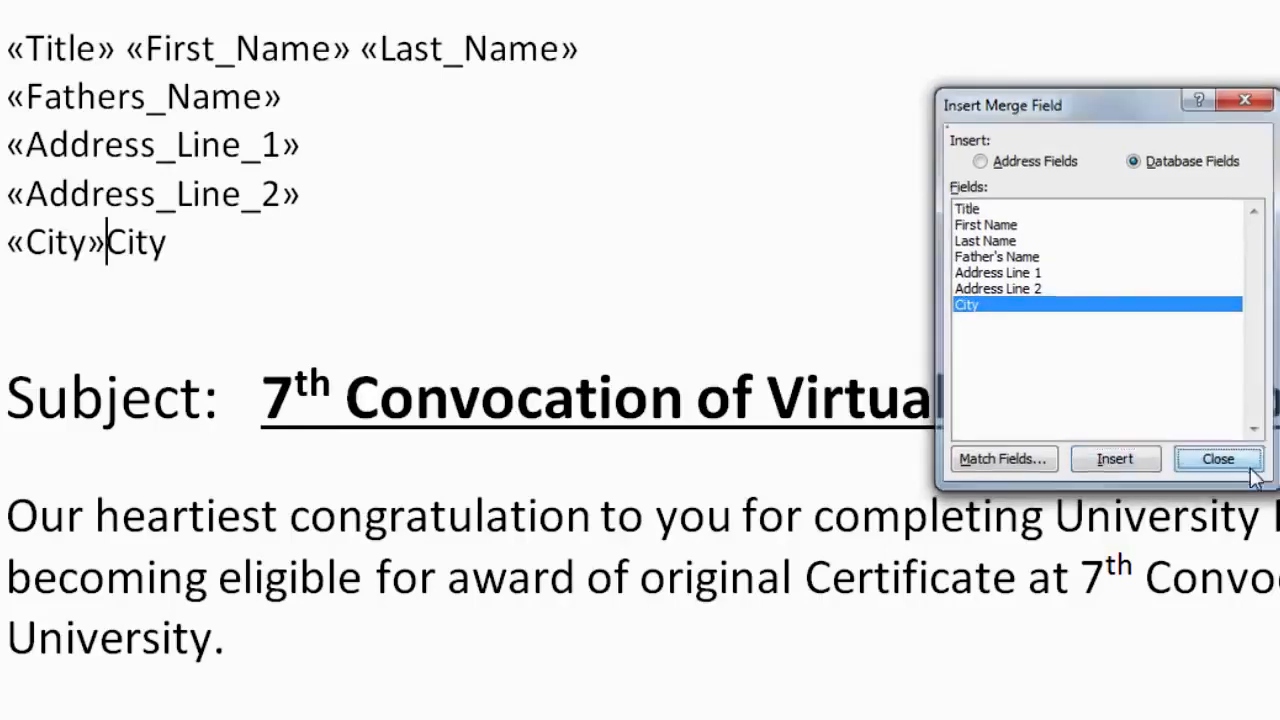
left_click(1219, 460)
left_click(193, 241)
key("BackSpace")
key("BackSpace")
key("BackSpace")
key("BackSpace")
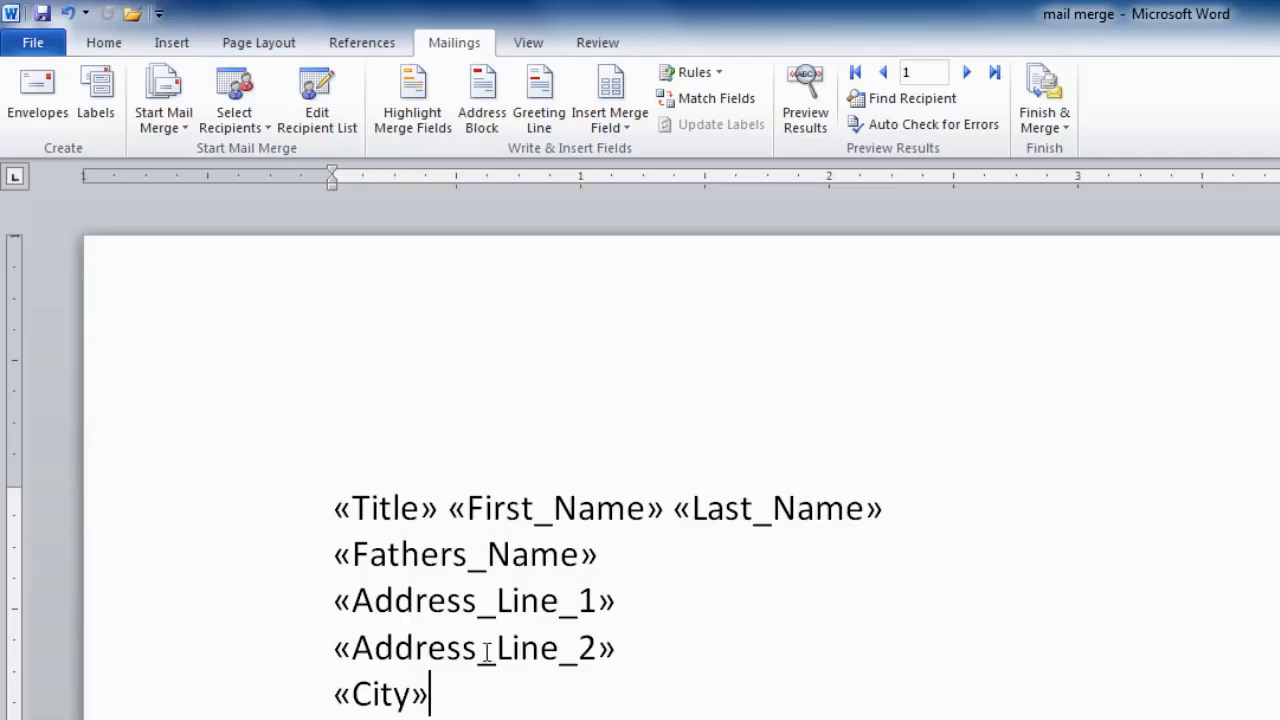
Step: Turn on Preview Results and advance with Next Record to recipient 6
left_click(806, 118)
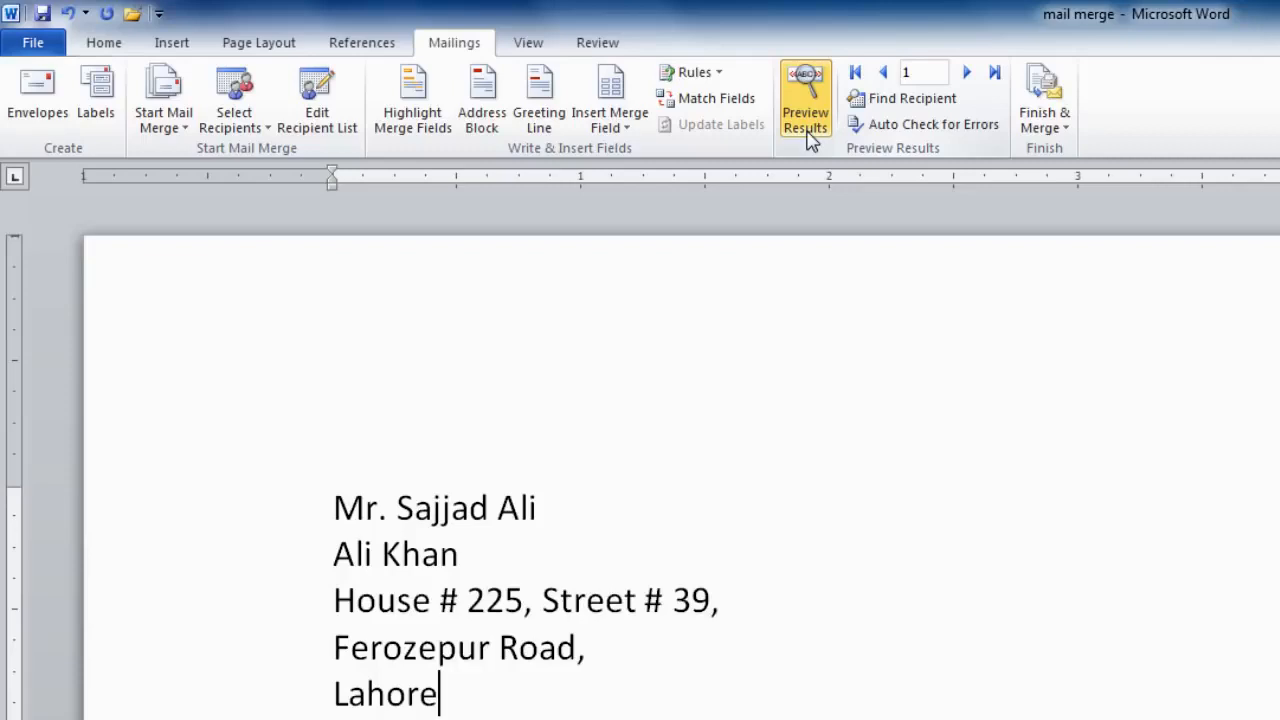
left_click(967, 84)
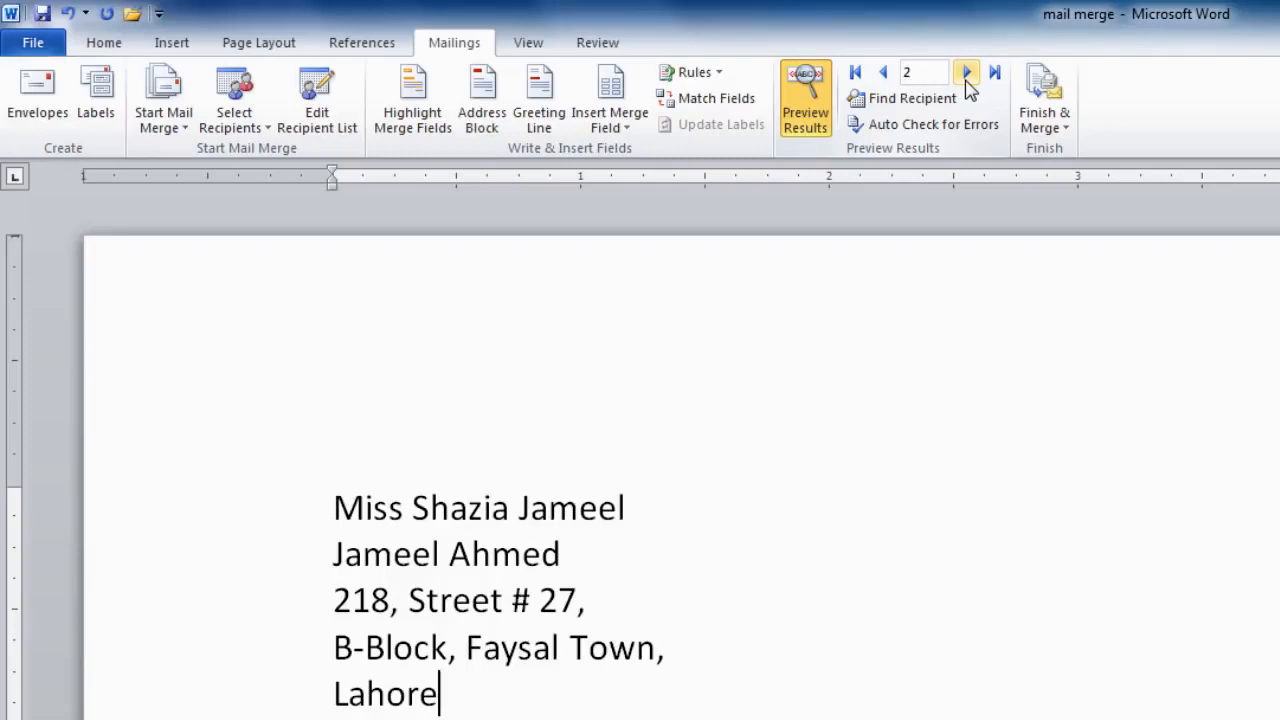
left_click(967, 84)
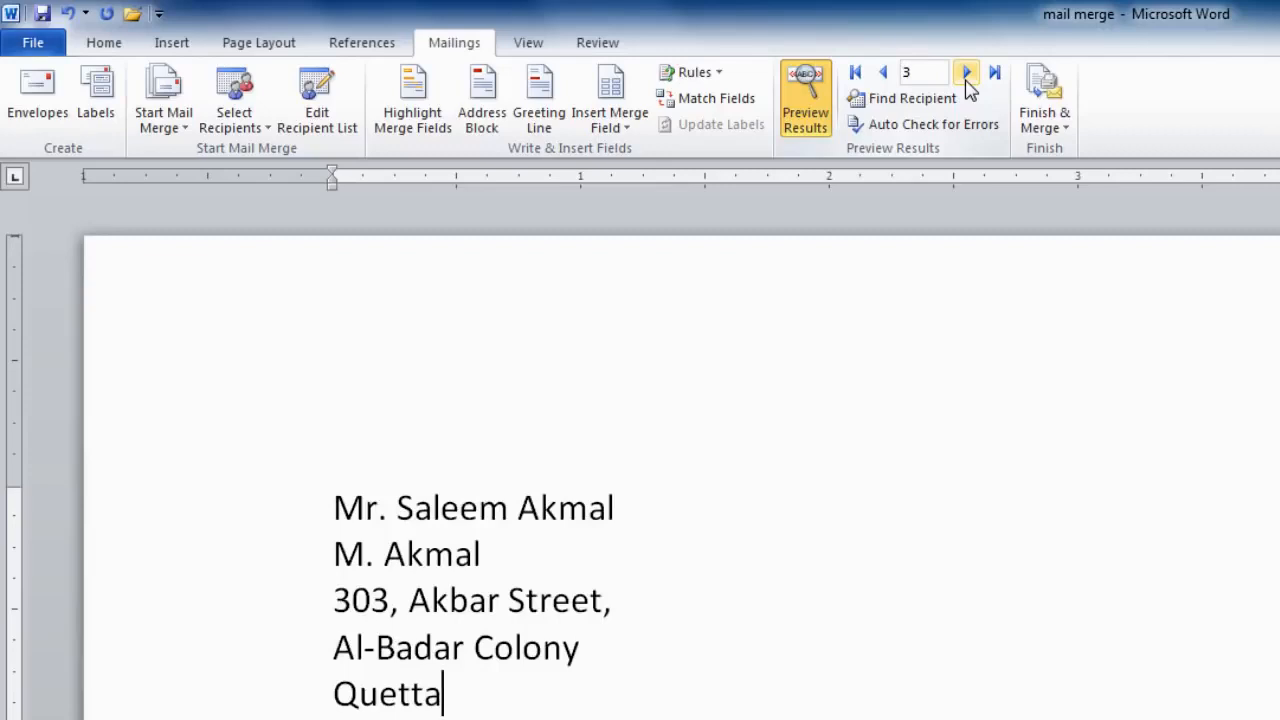
left_click(967, 84)
left_click(967, 84)
left_click(967, 84)
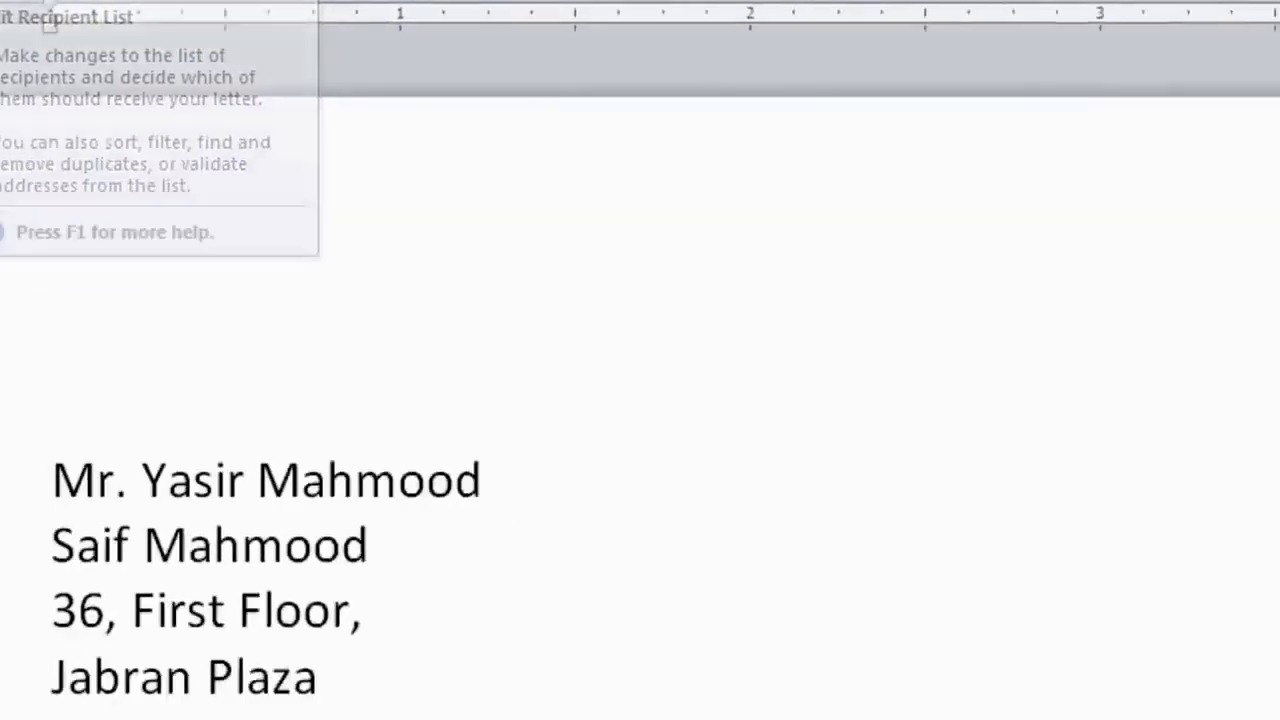
Step: From Edit Recipient List, select the Students.mdb data source and open its records for editing
left_click(490, 138)
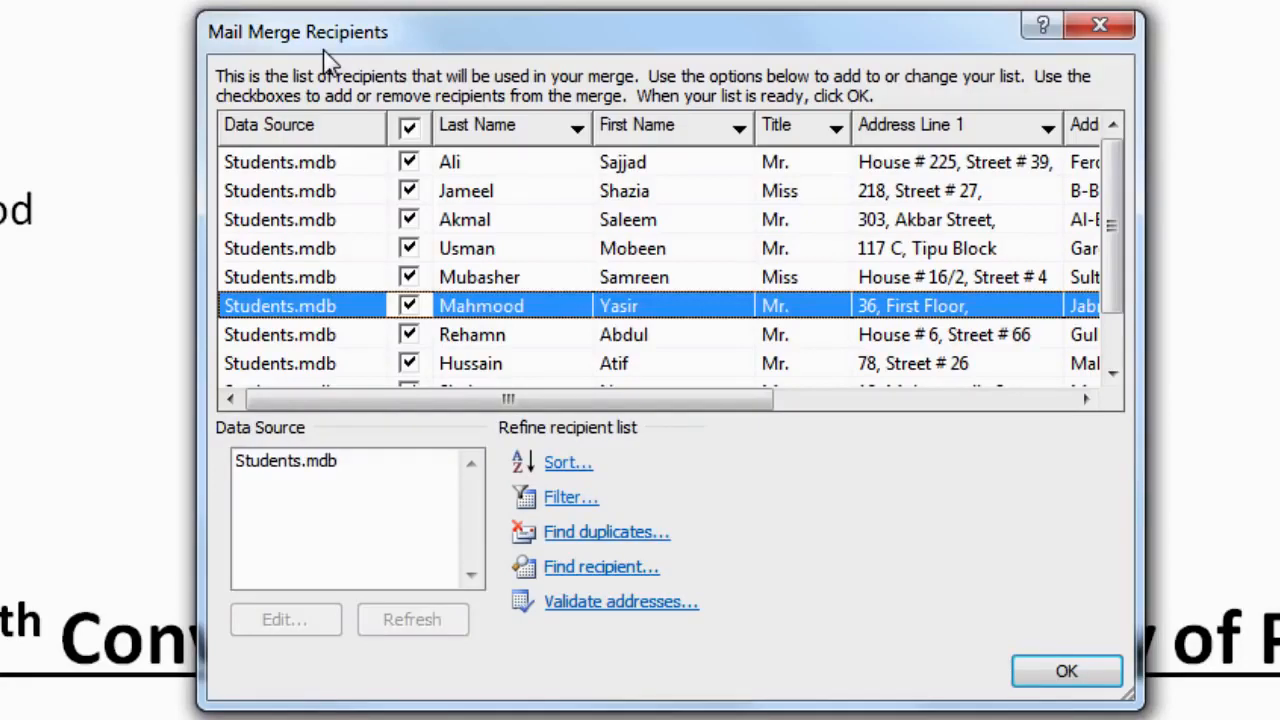
left_click(318, 342)
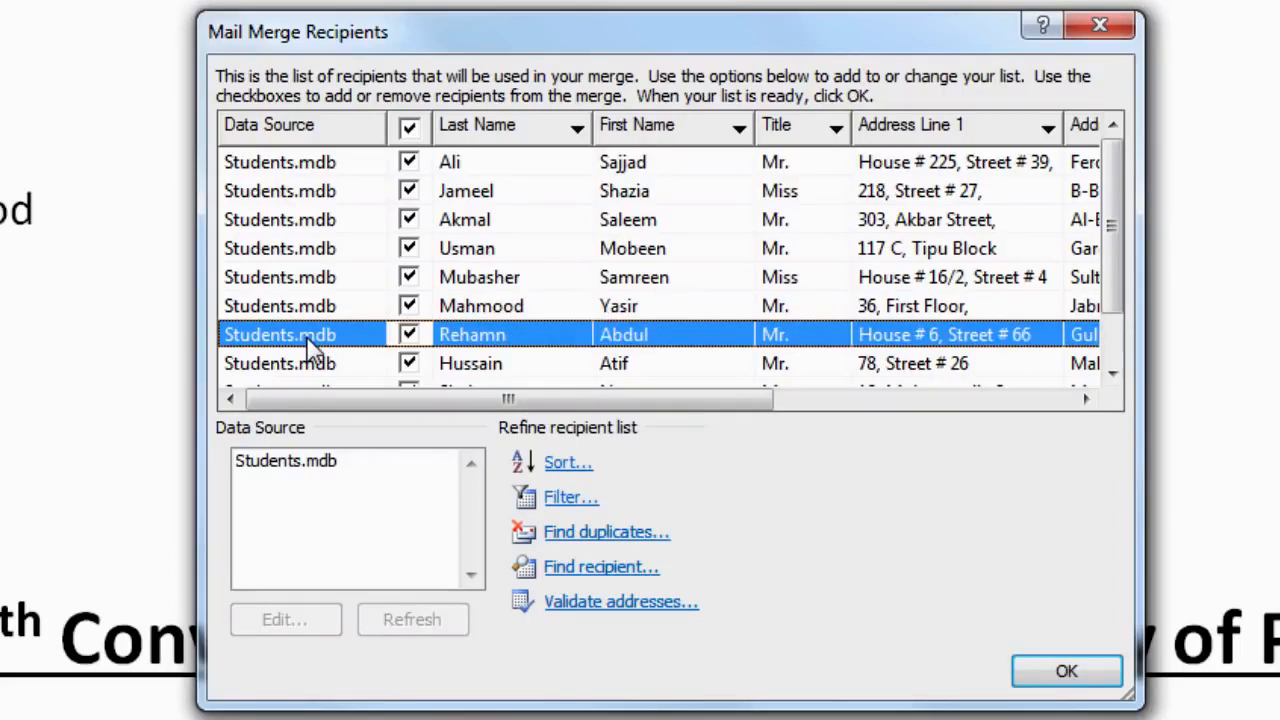
left_click(288, 465)
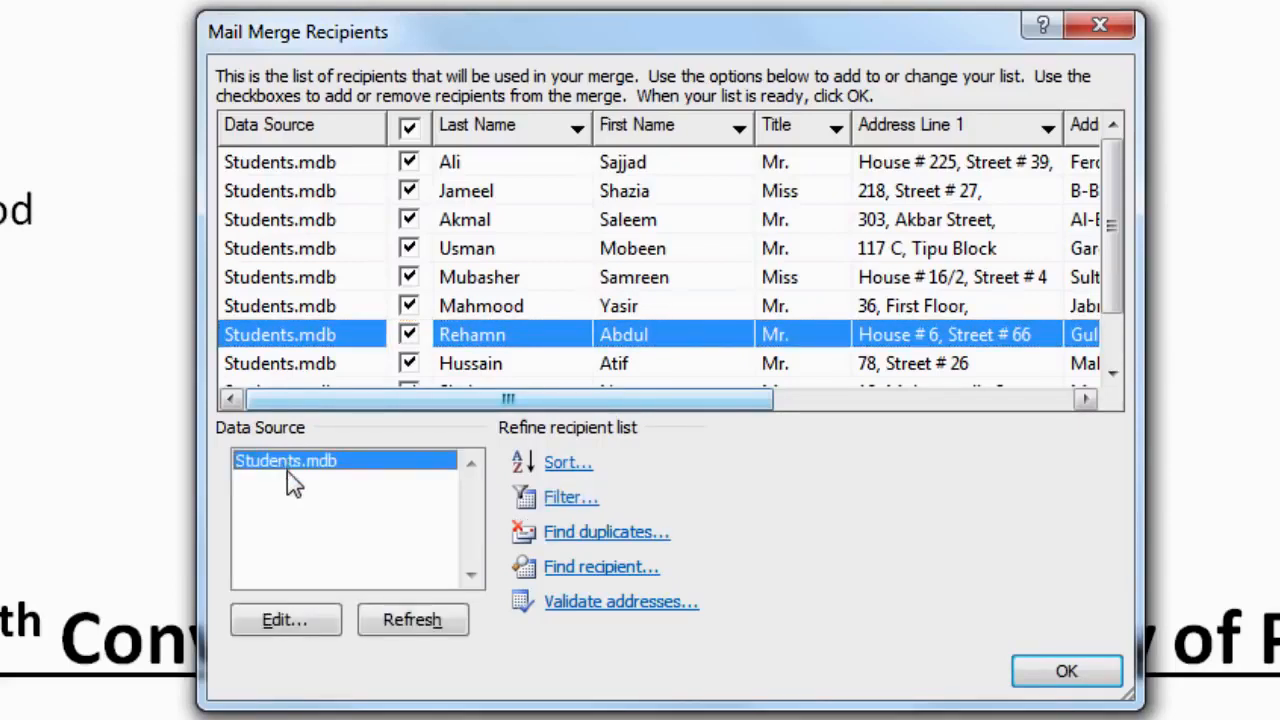
left_click(300, 628)
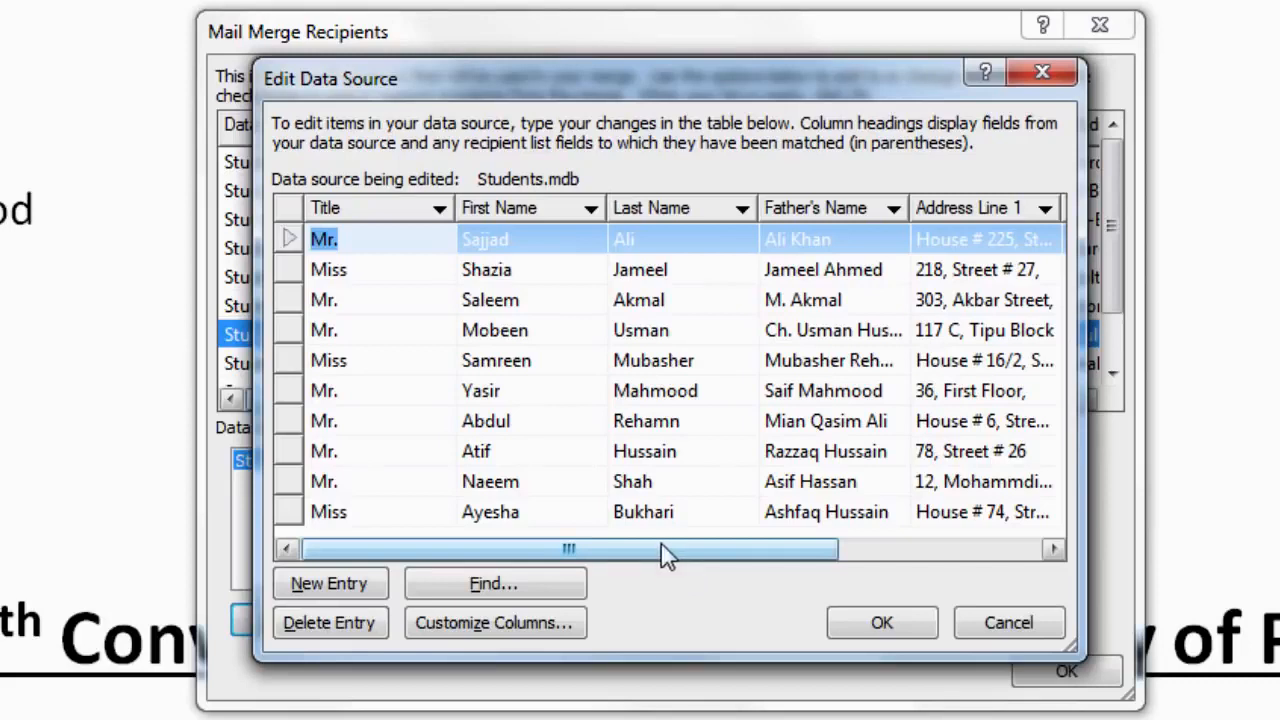
Step: Change the seventh record's City from Lahore to Quetta
left_click_drag(662, 550, 885, 550)
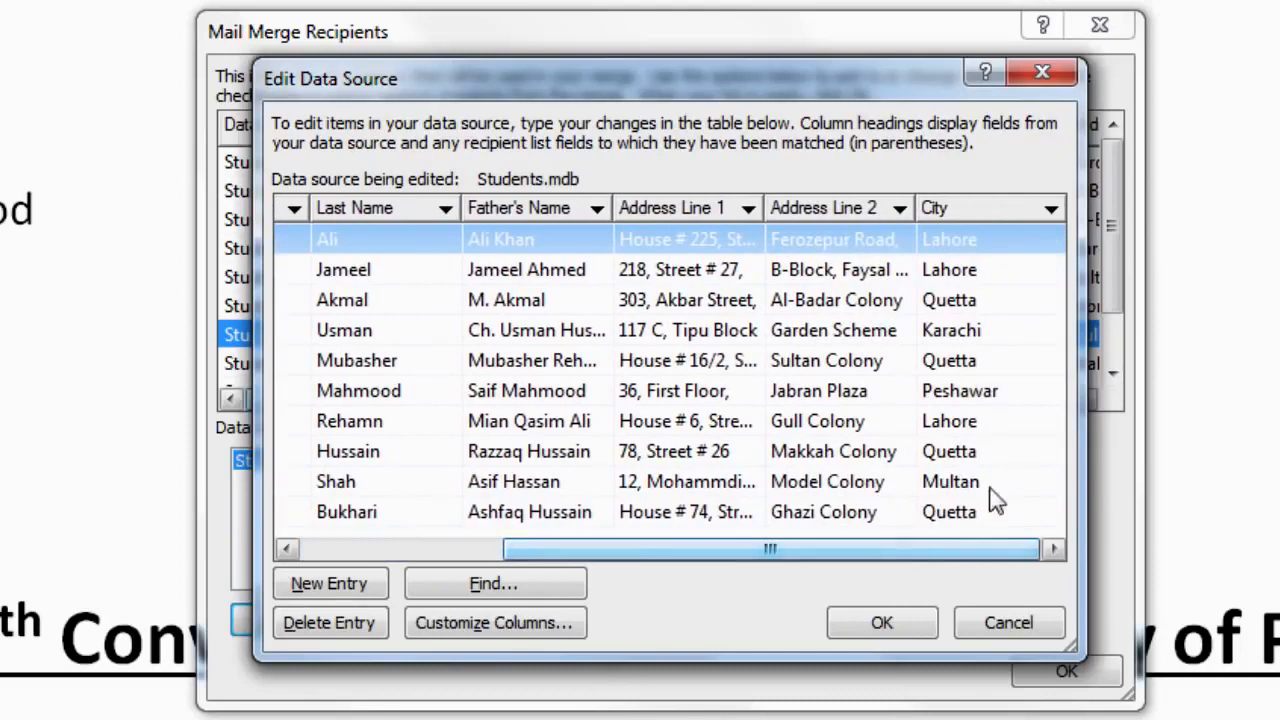
left_click(958, 424)
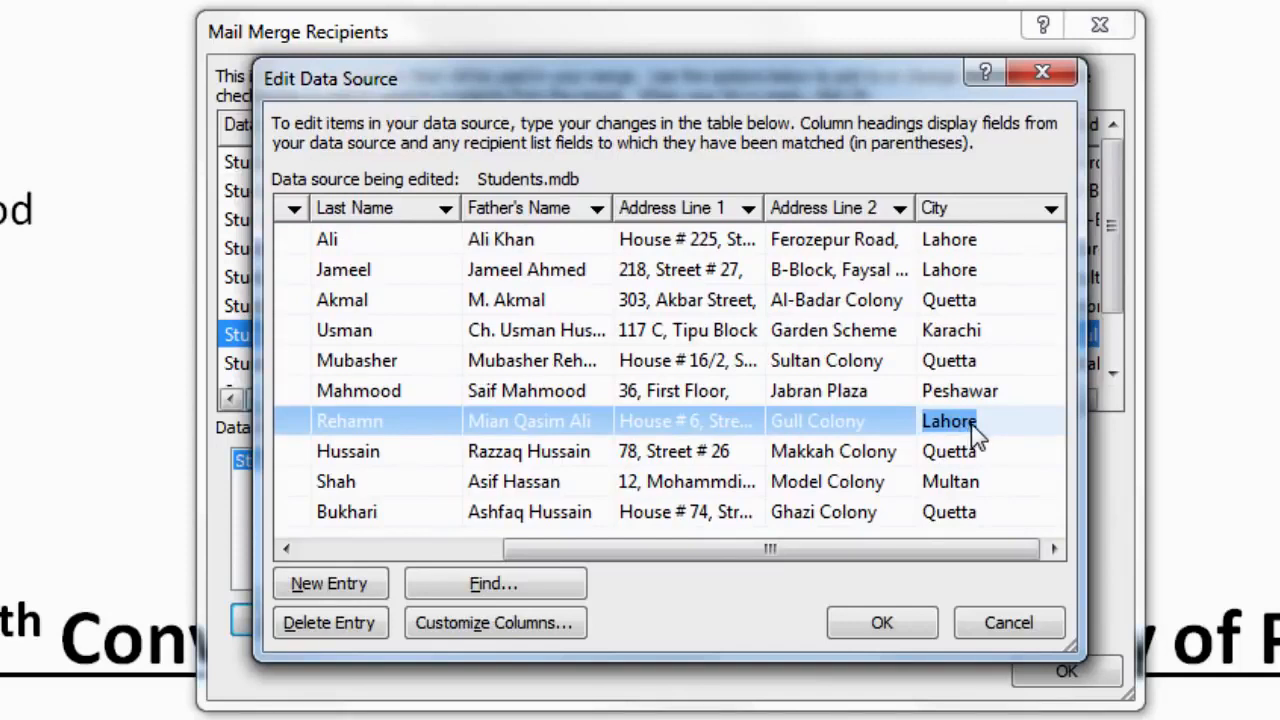
type("Quetta")
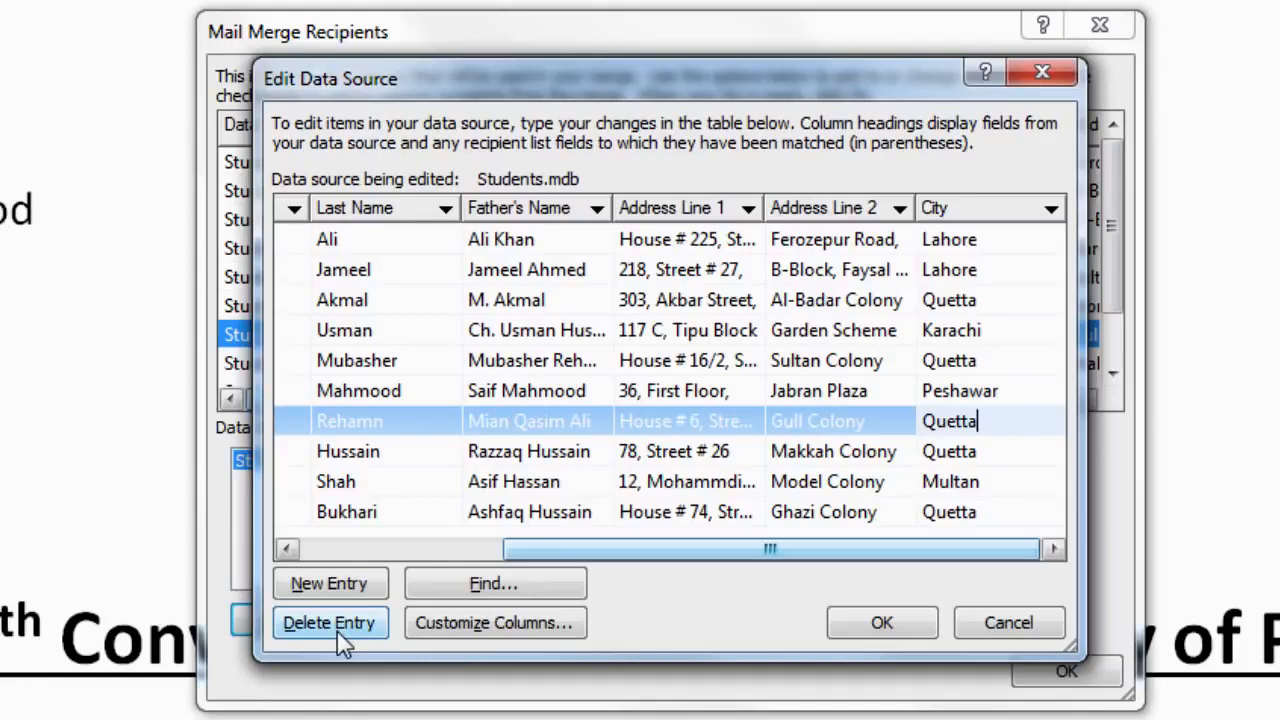
left_click(486, 556)
Step: Delete the ninth student record from Students.mdb and confirm the deletion
left_click_drag(486, 556, 312, 556)
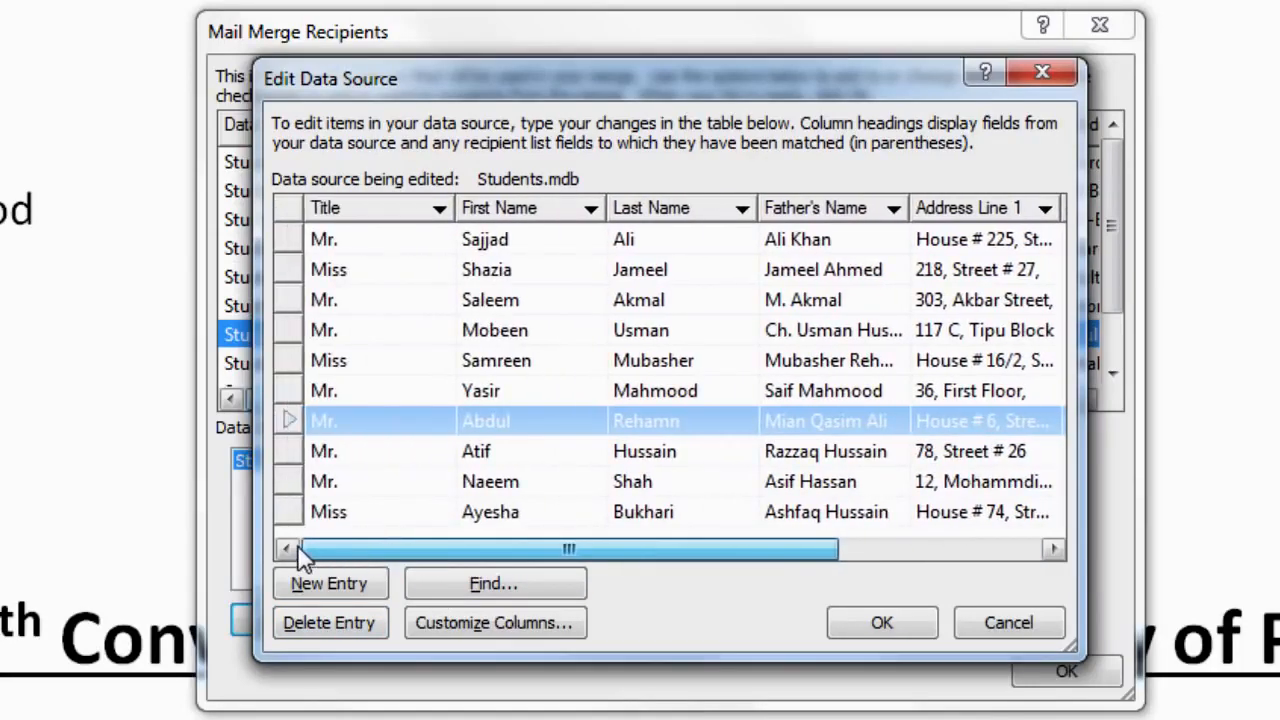
left_click(330, 486)
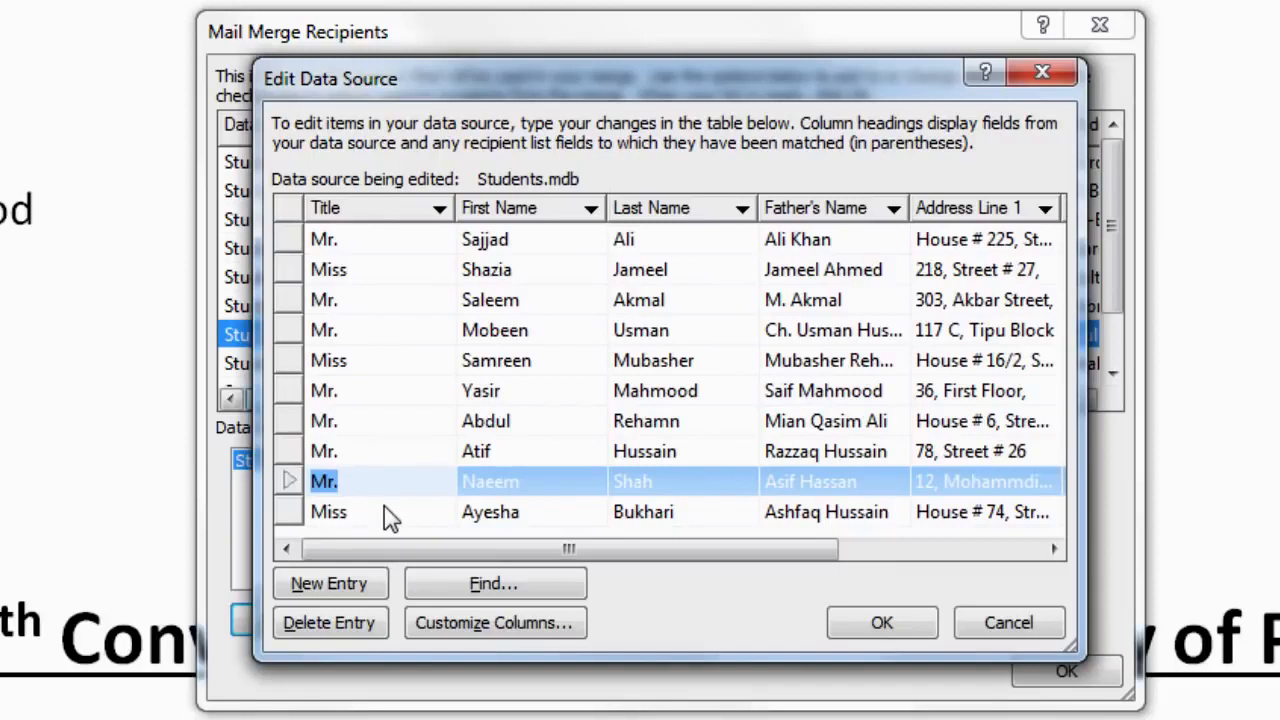
left_click(367, 636)
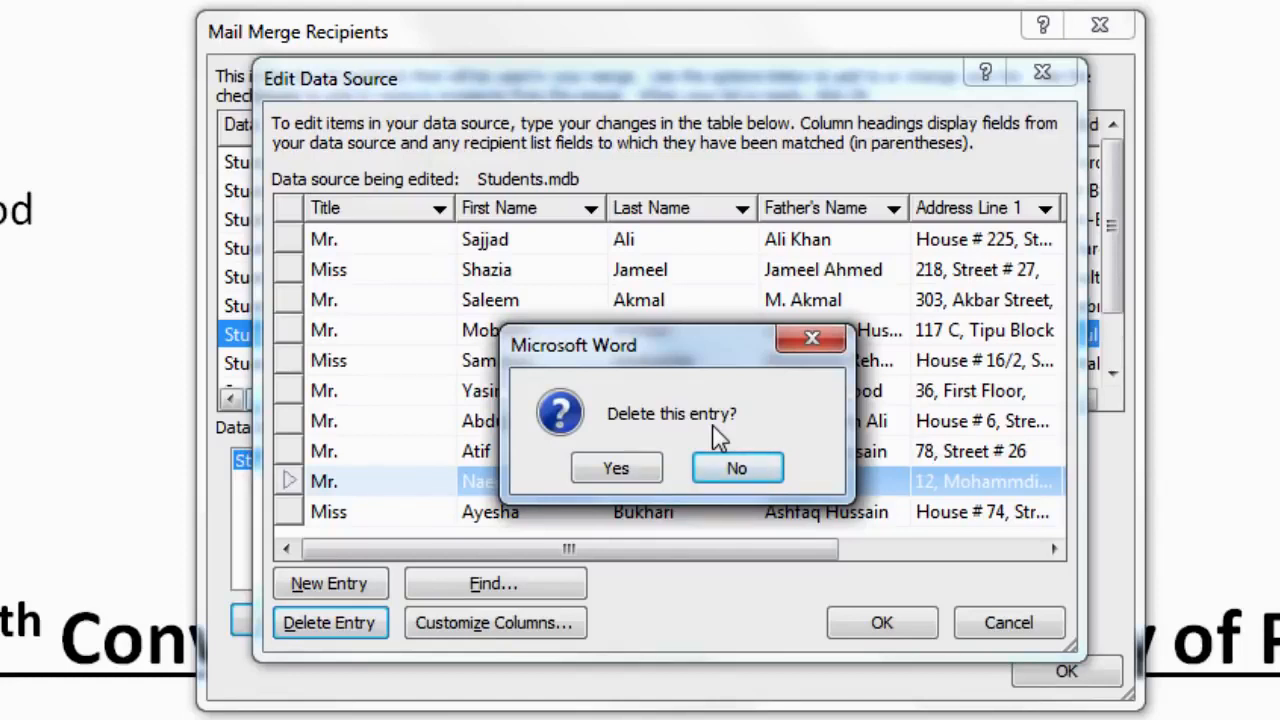
left_click(633, 469)
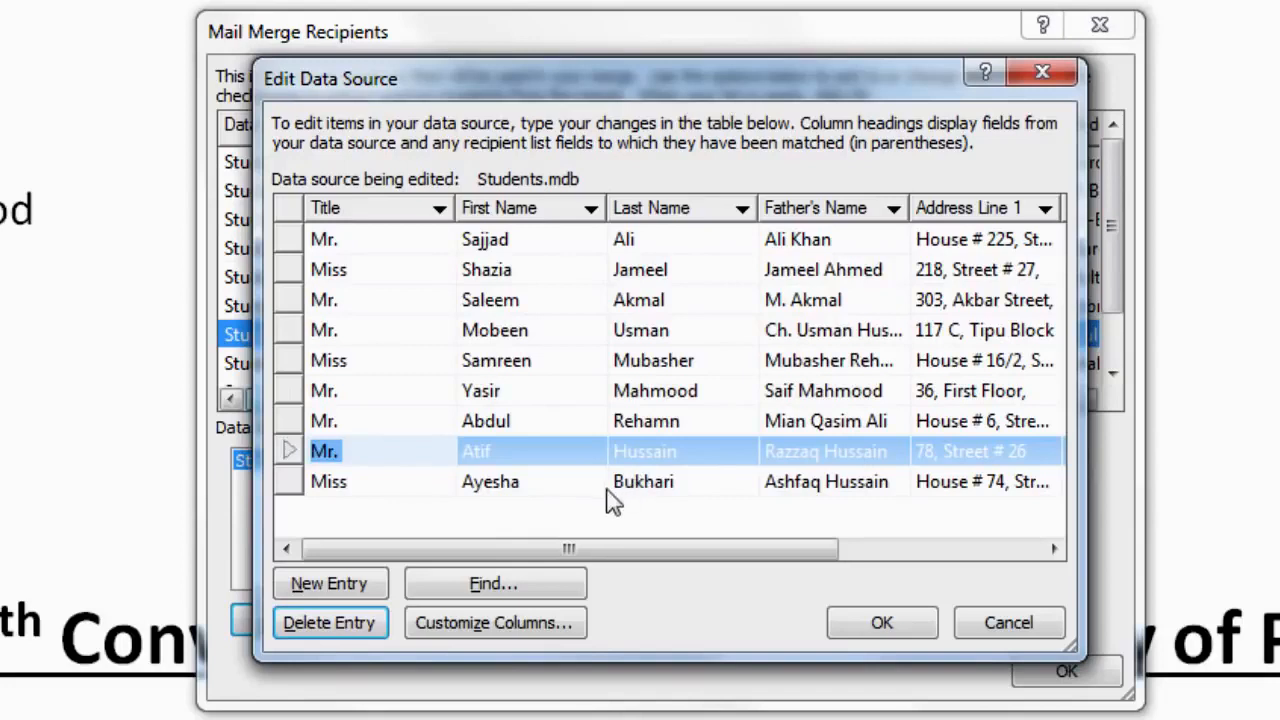
left_click(490, 592)
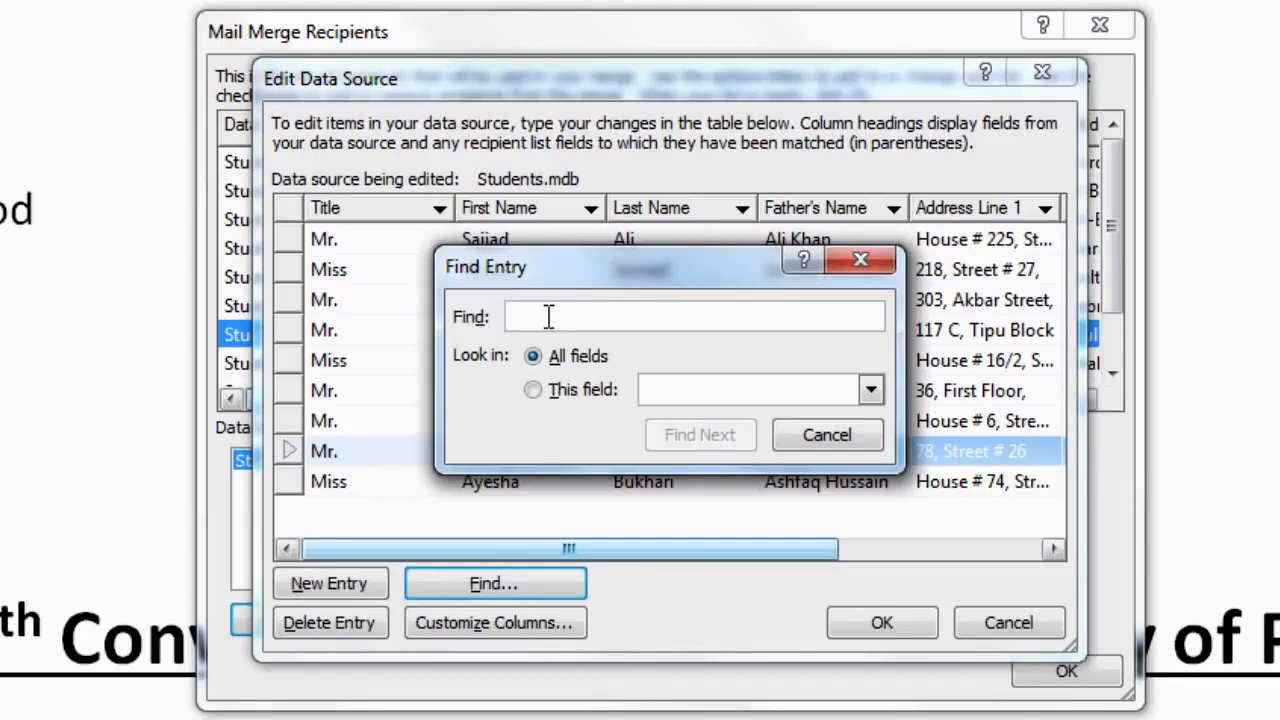
Step: In Find Entry, search the records for the student's first name with Find Next
type("S")
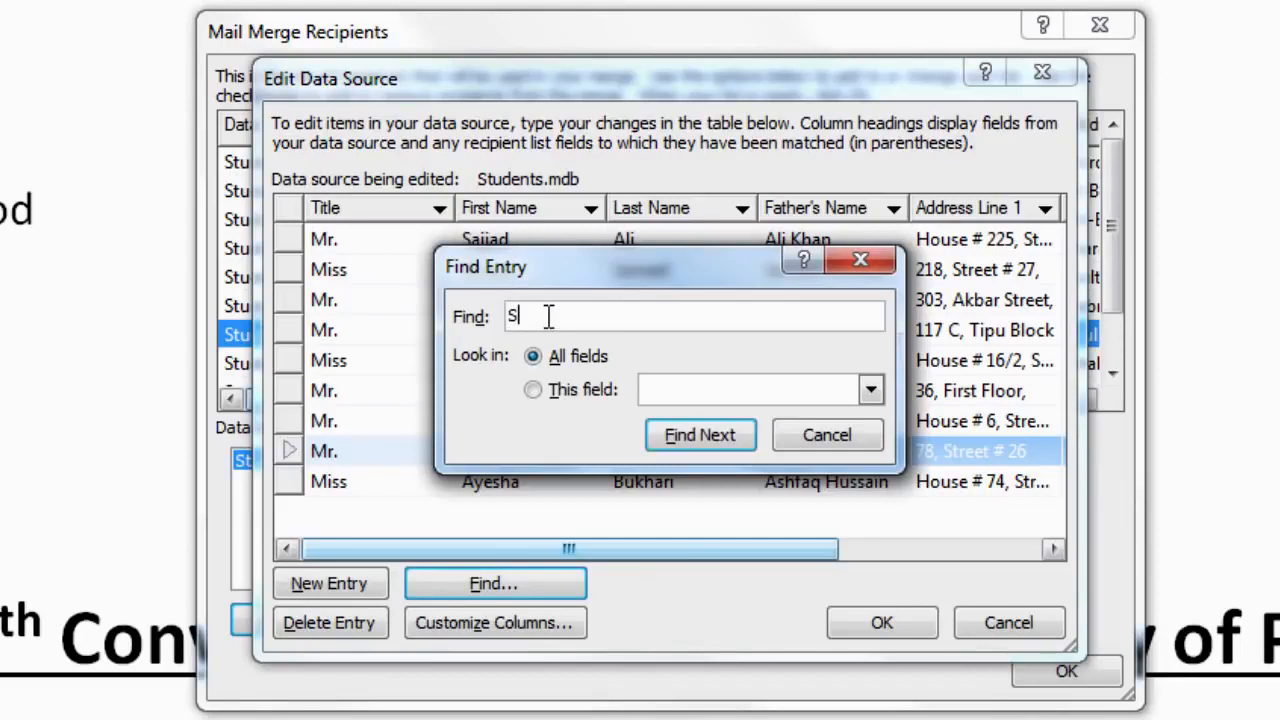
type("ajjad")
left_click(698, 443)
left_click_drag(682, 283, 688, 332)
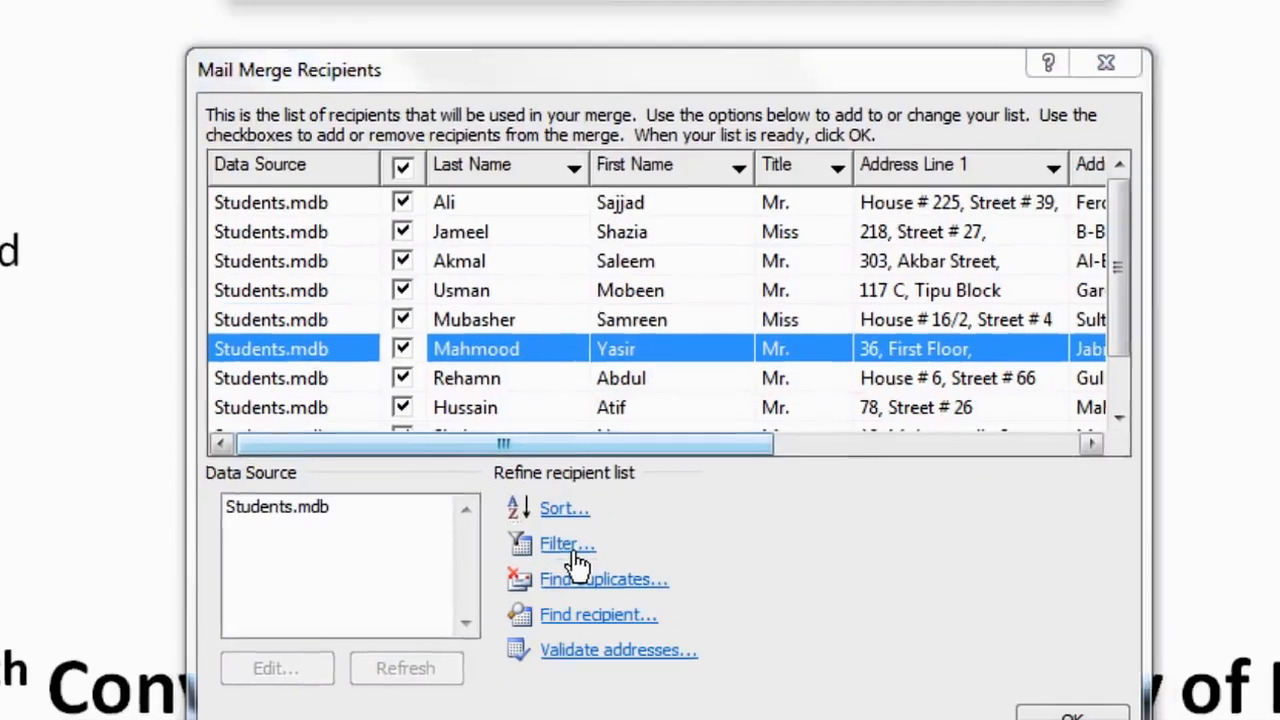
Step: Filter the recipients with City Equal to Quetta
left_click(570, 498)
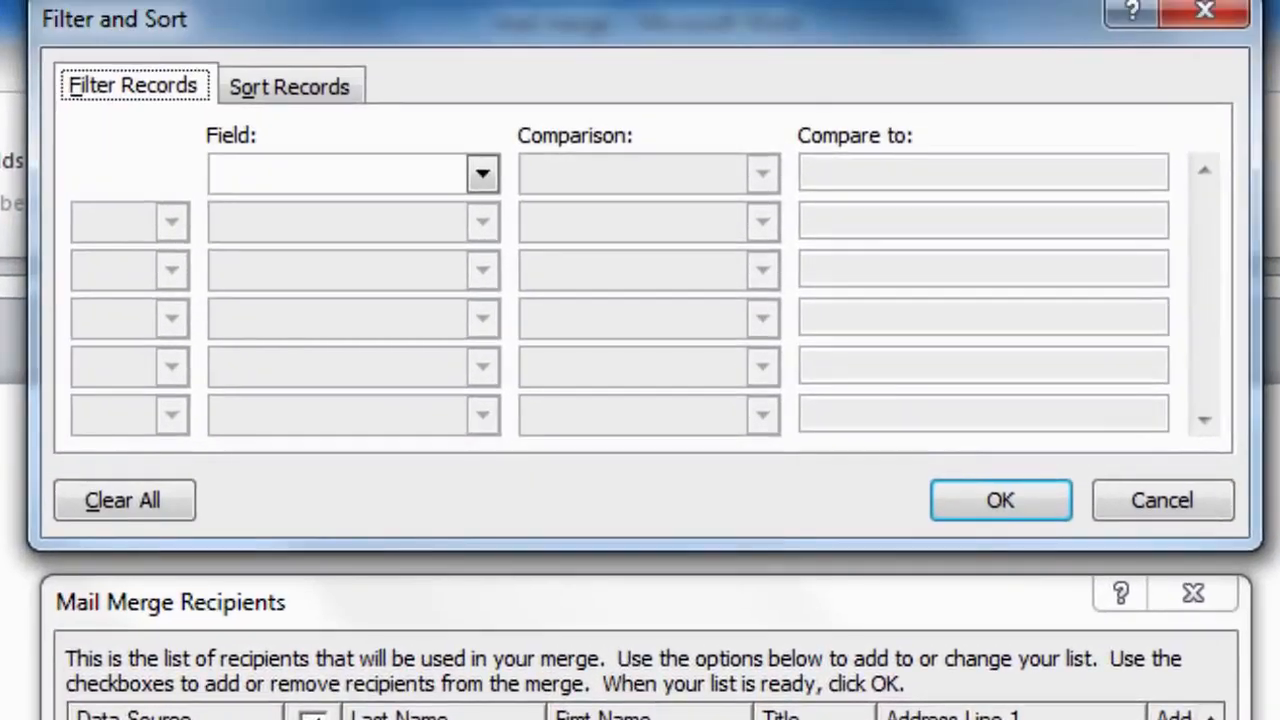
left_click_drag(291, 23, 289, 46)
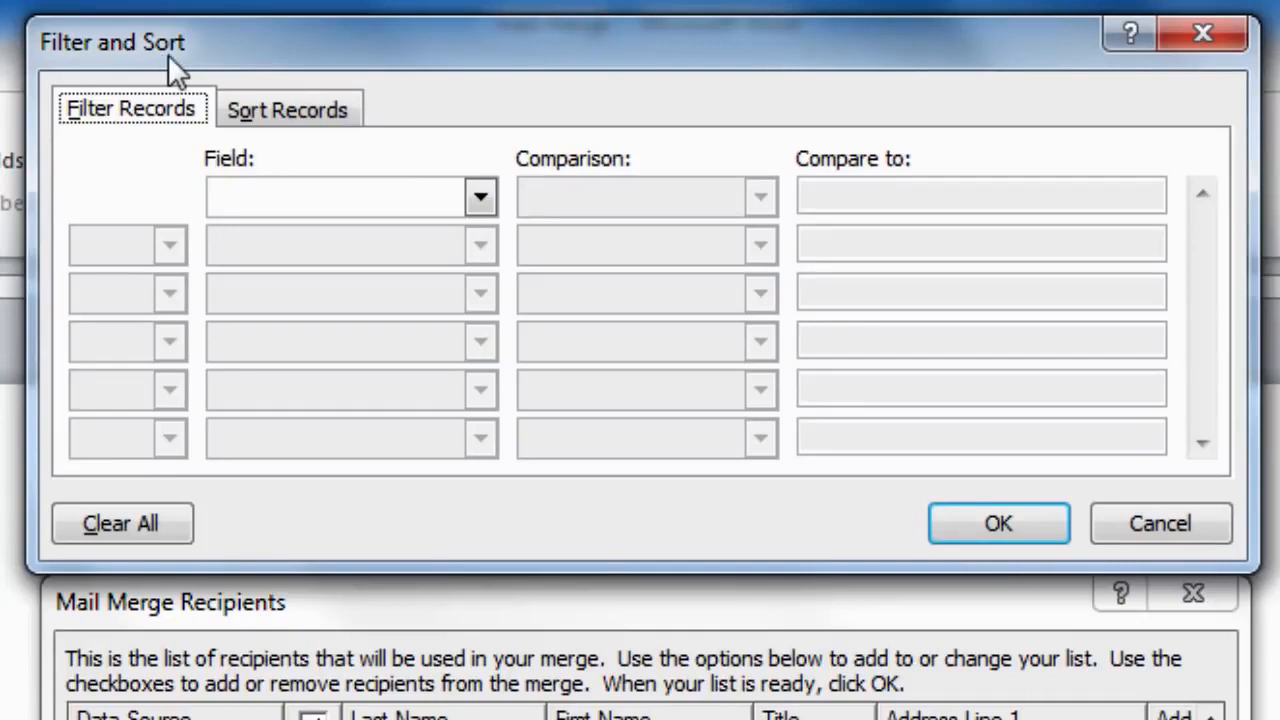
left_click(481, 199)
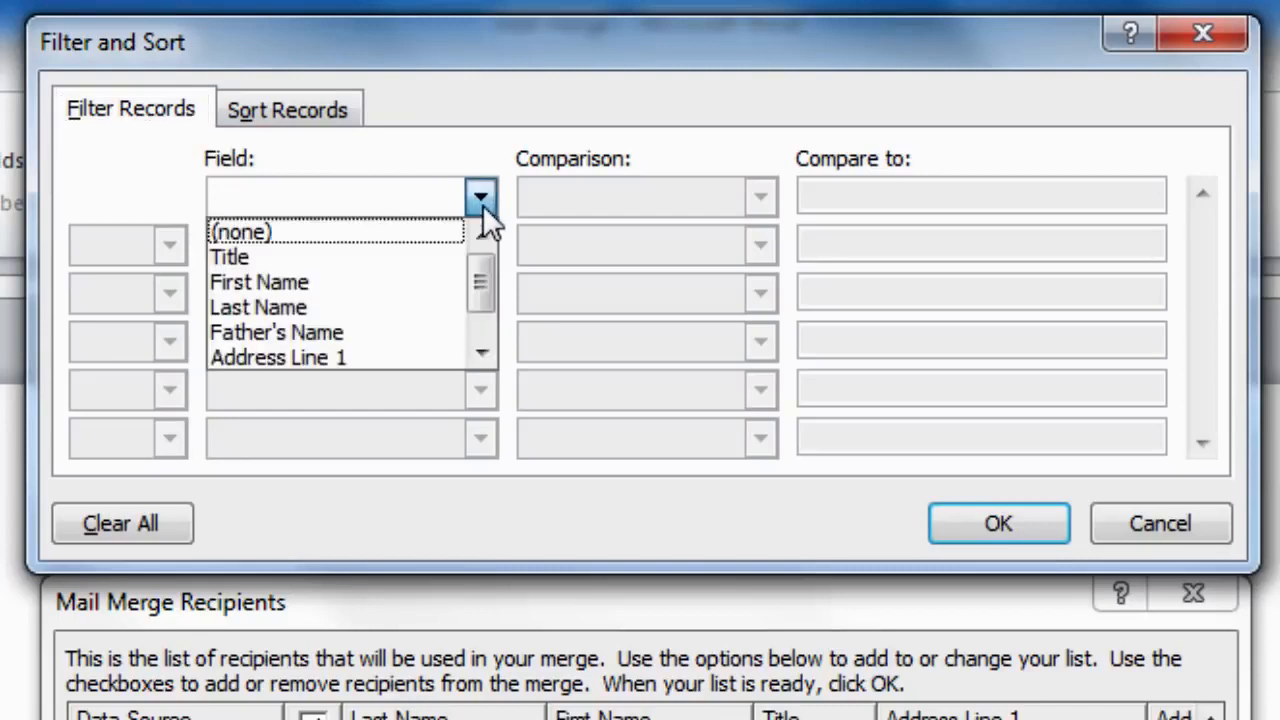
scroll(479, 275, "down", 1)
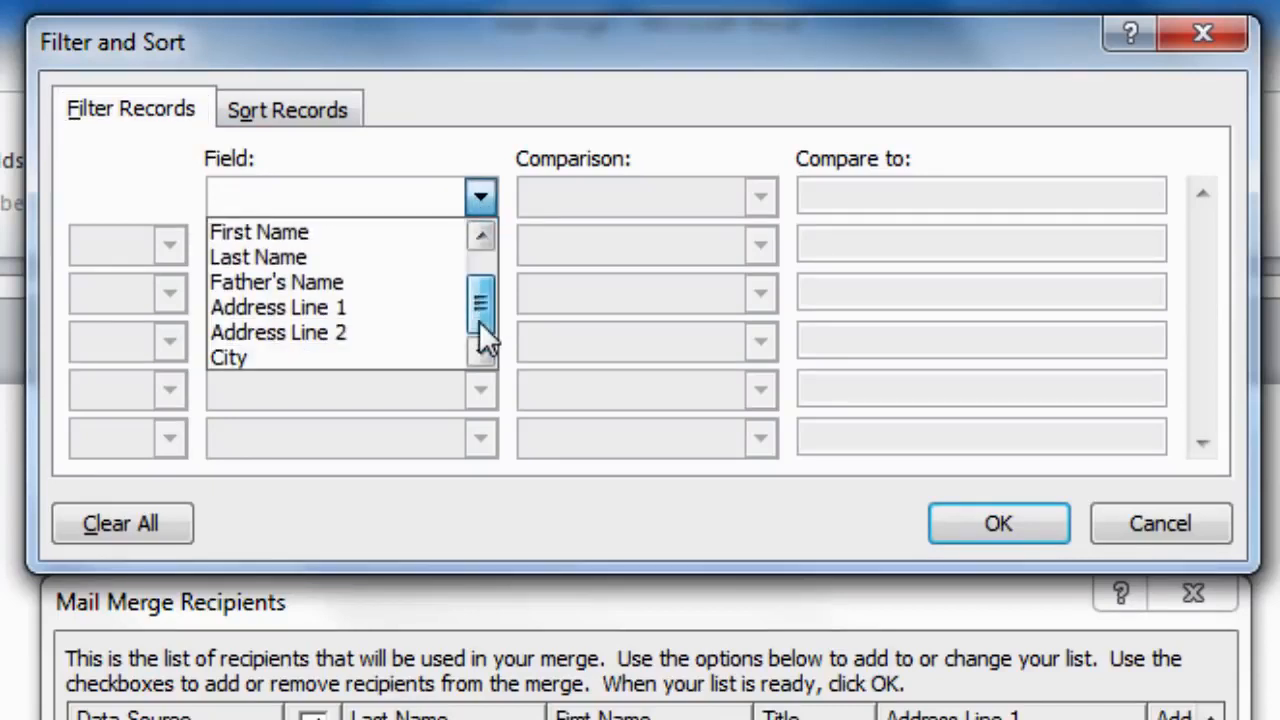
left_click(390, 357)
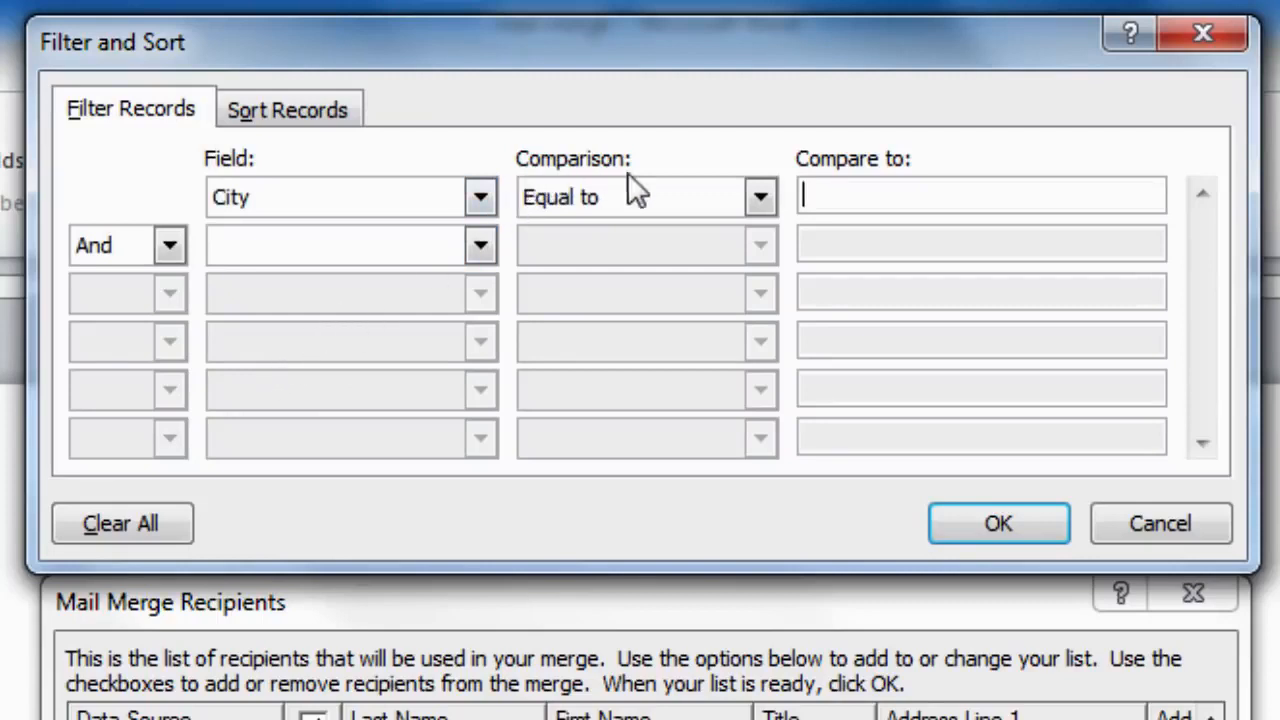
left_click(762, 198)
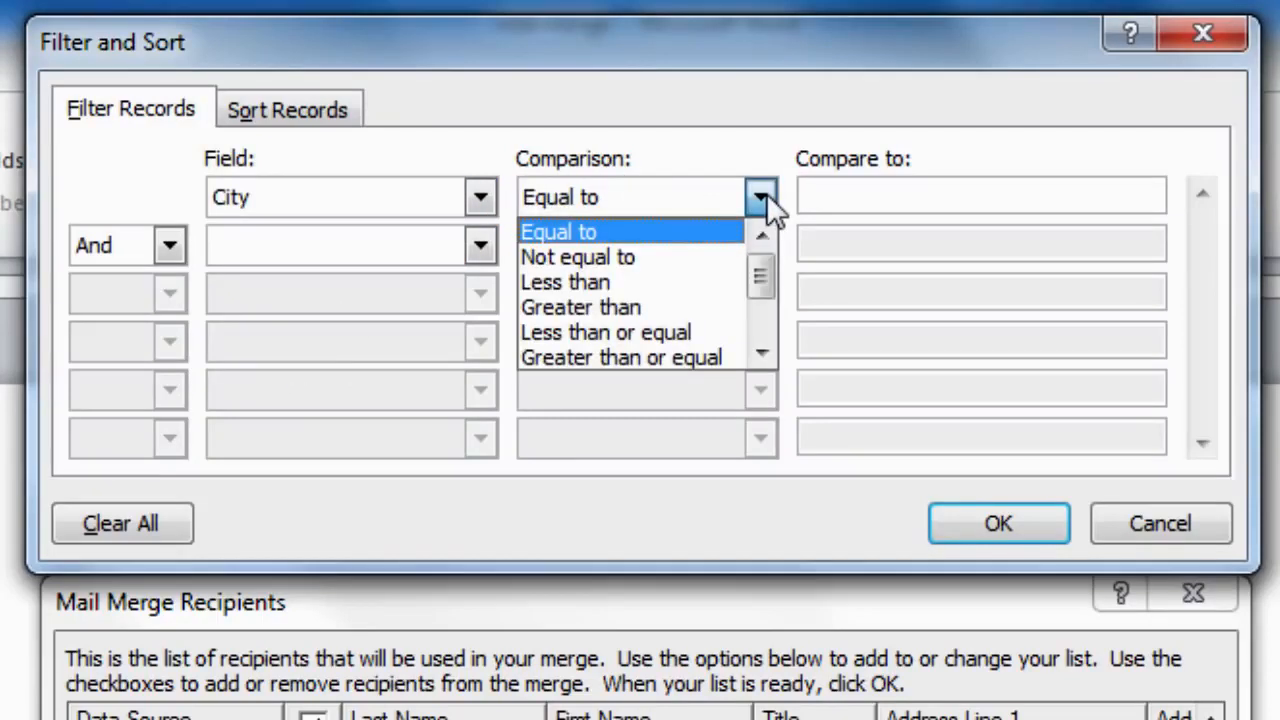
left_click(560, 236)
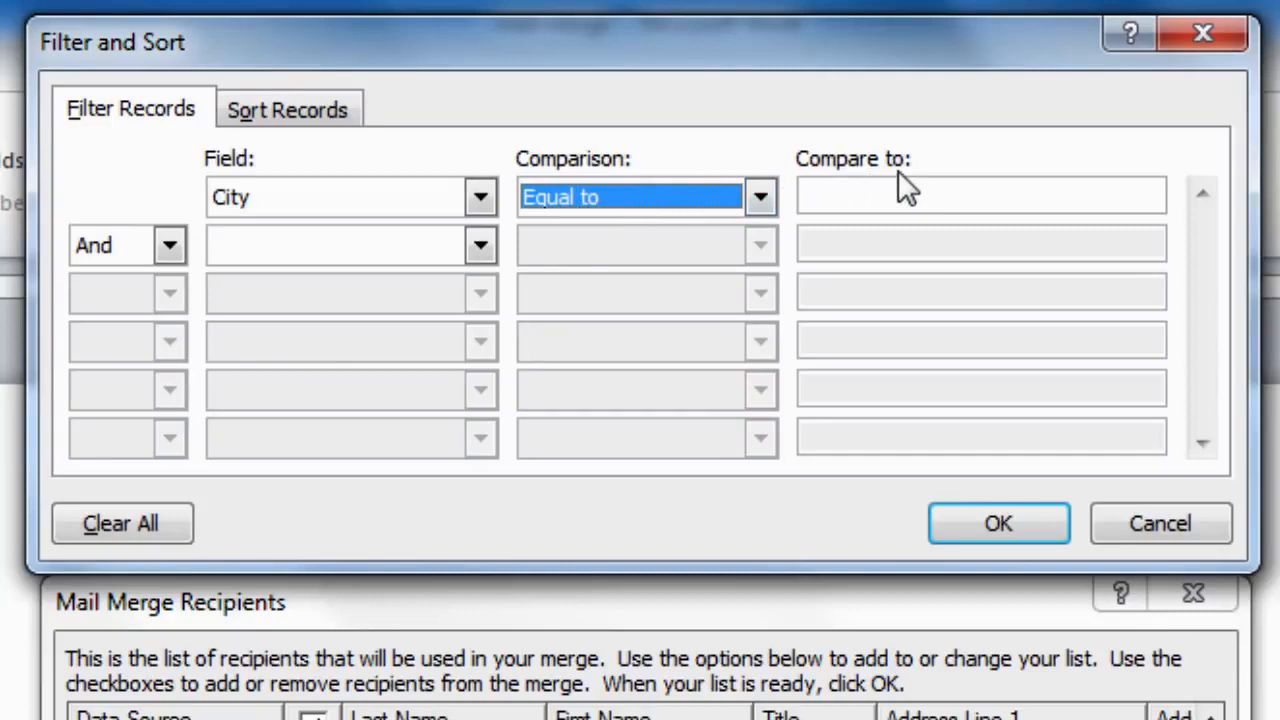
left_click(876, 193)
type("Quetta")
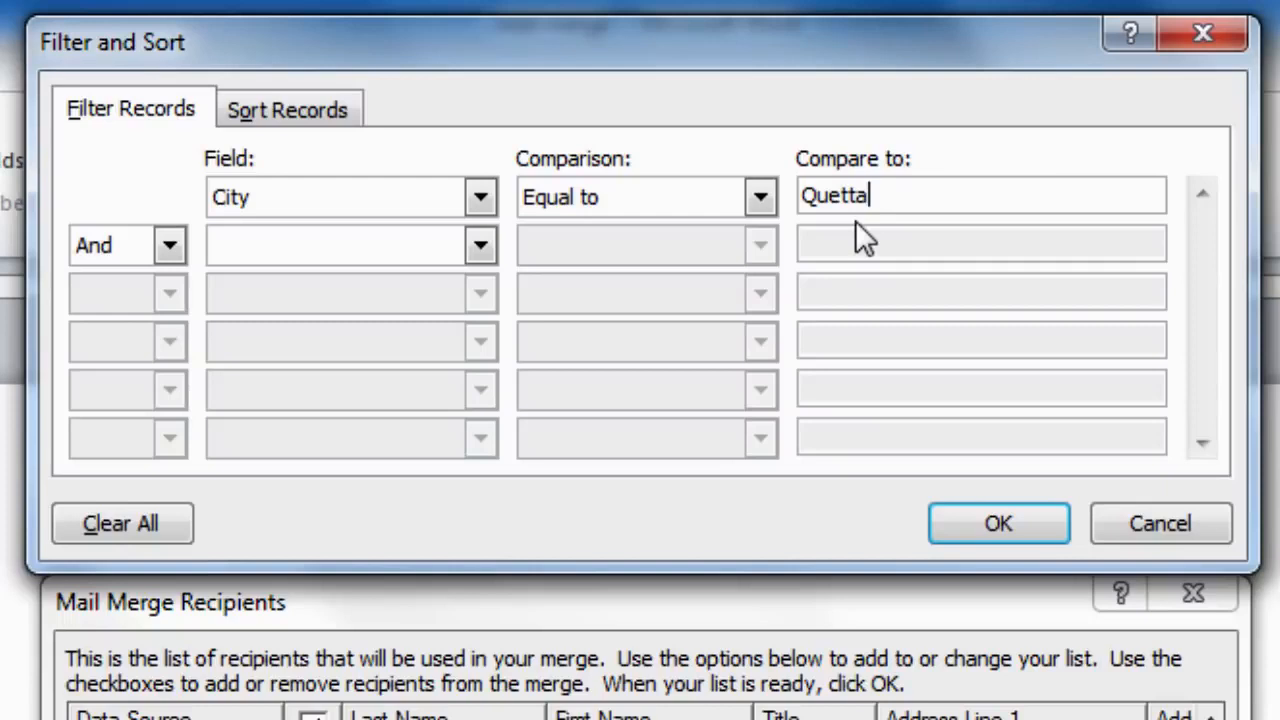
left_click(1015, 531)
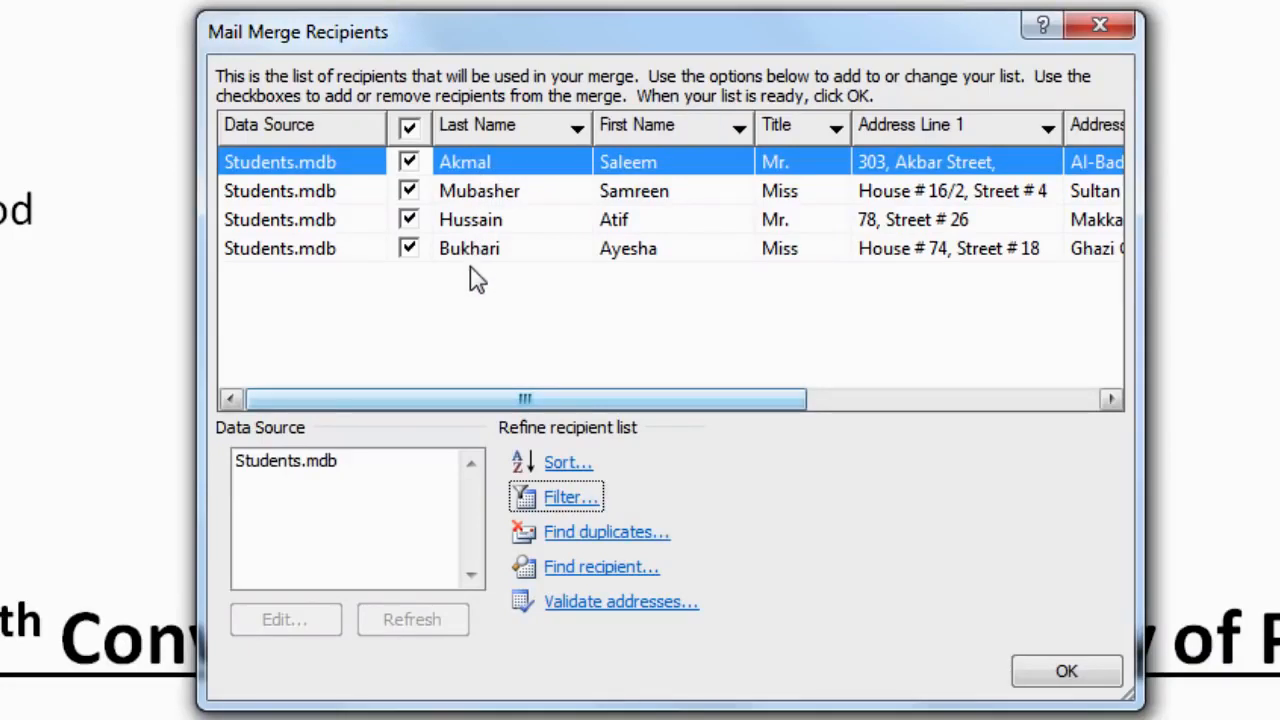
left_click_drag(588, 400, 911, 408)
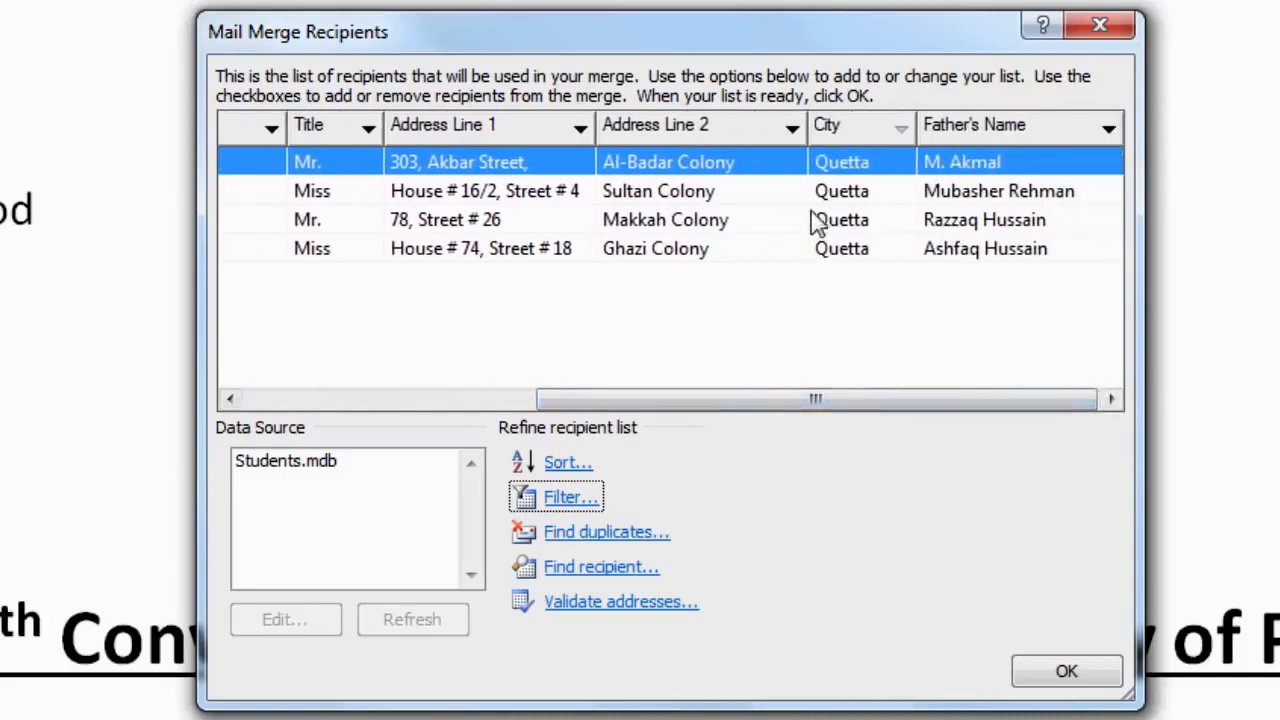
Step: Set the City filter back to (All) and sort recipients by City descending, Quetta first
left_click(902, 132)
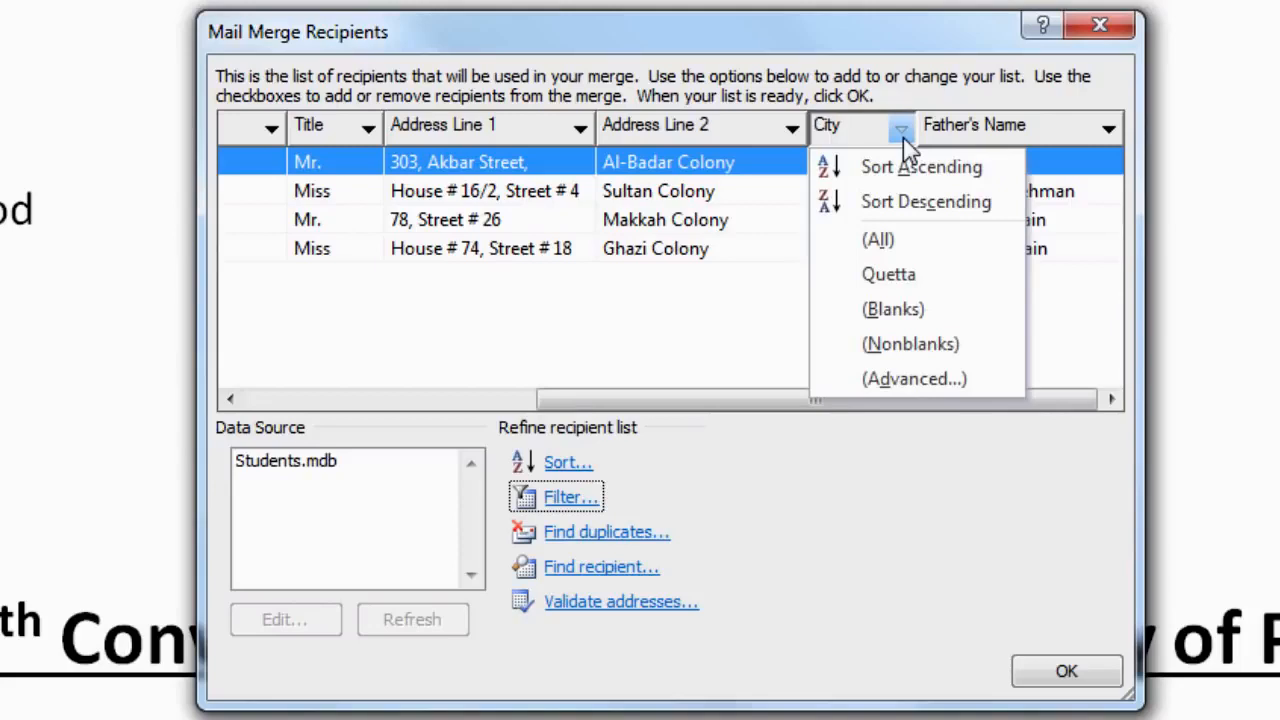
left_click(878, 240)
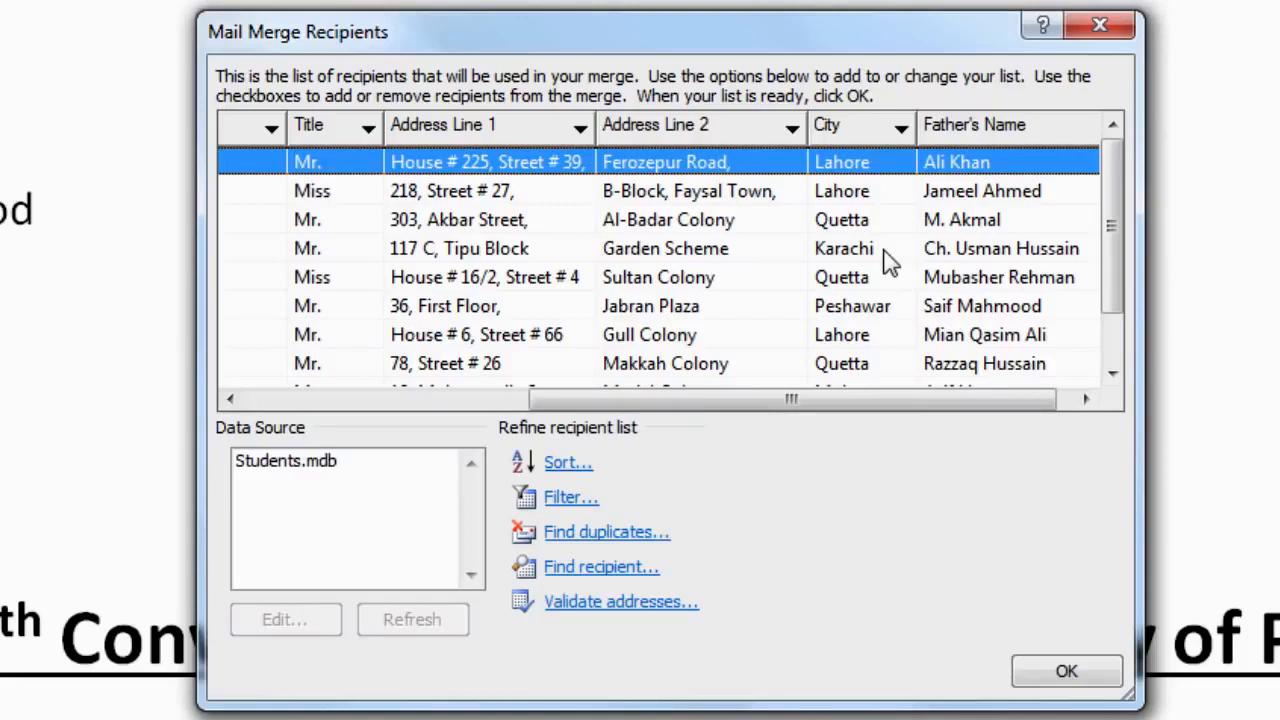
left_click(859, 129)
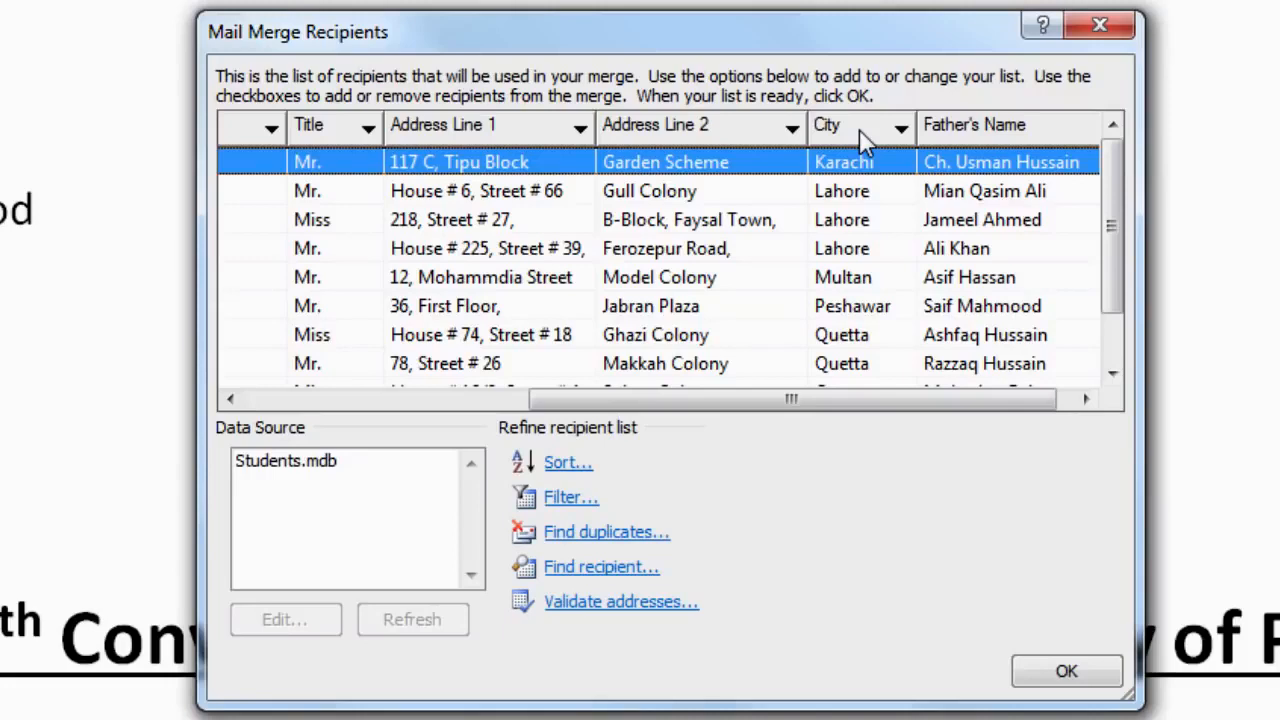
left_click(859, 129)
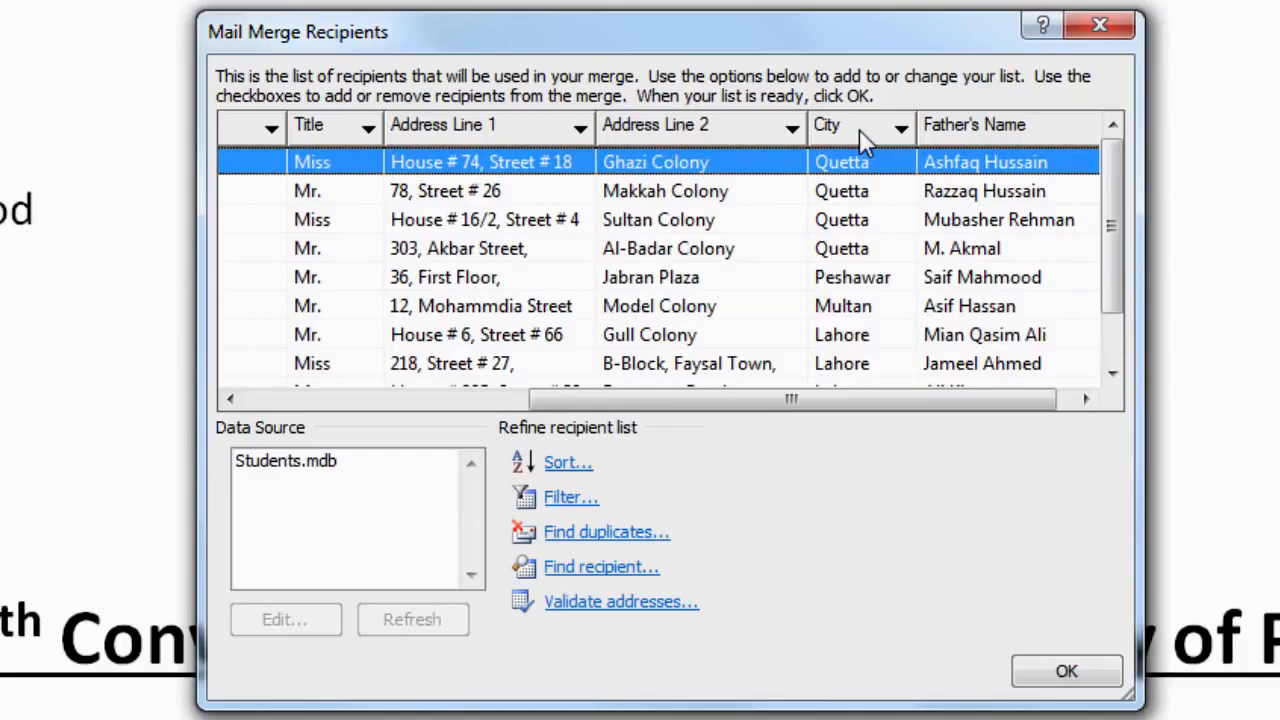
left_click(859, 129)
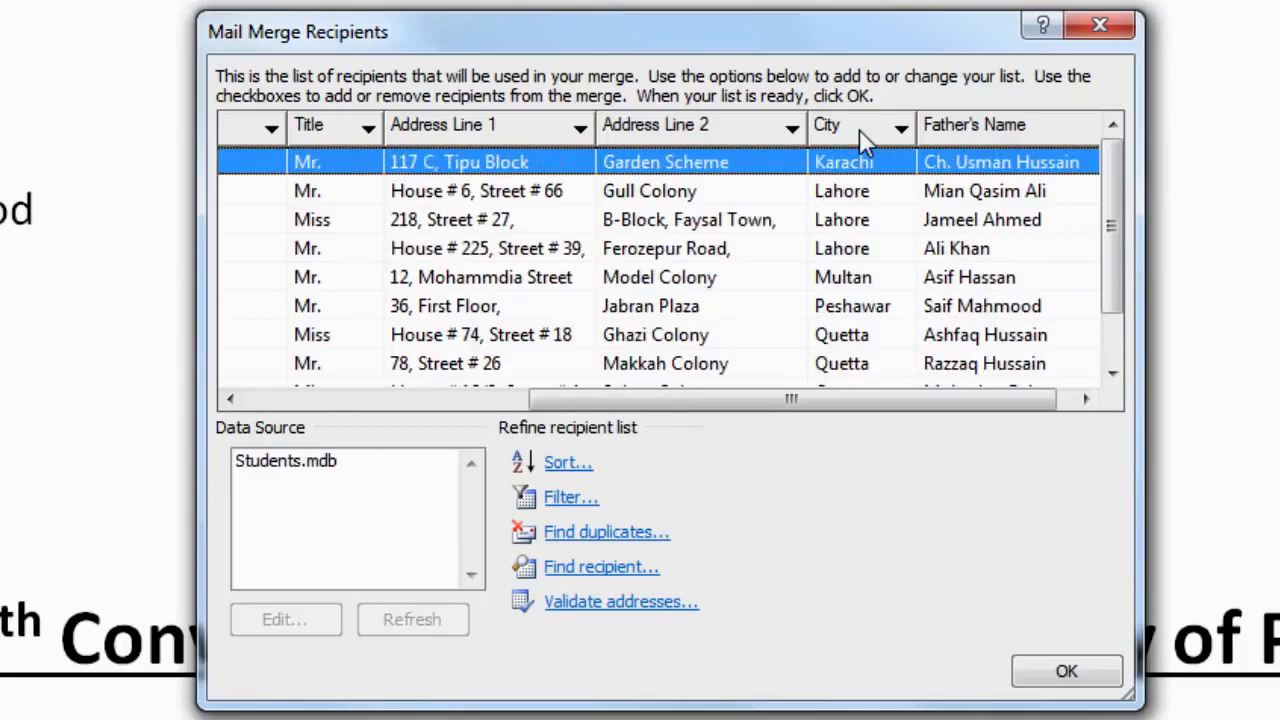
left_click(859, 129)
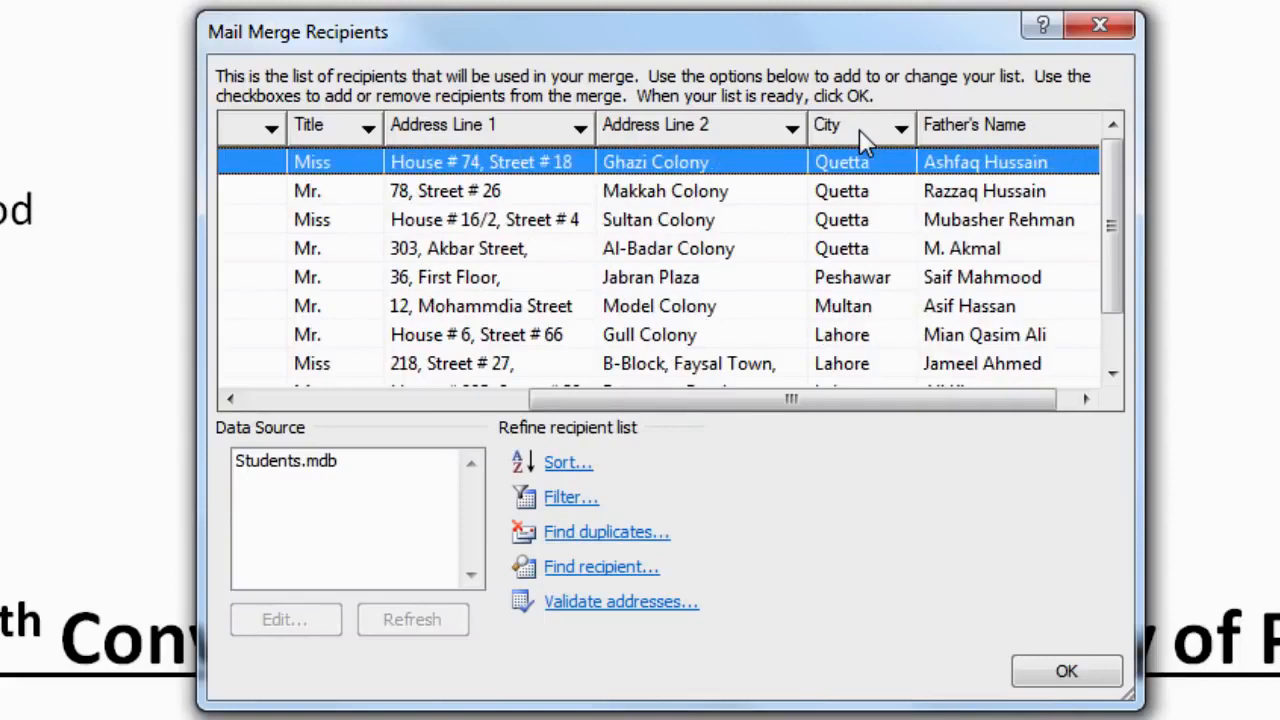
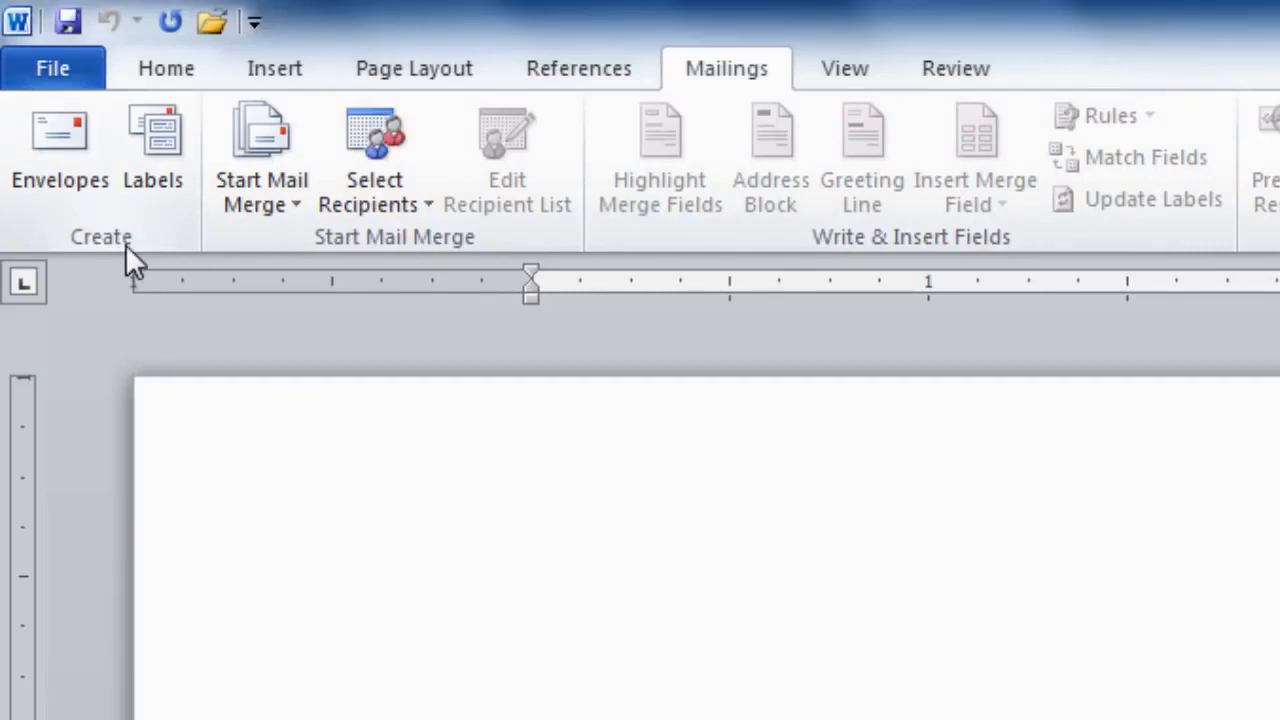
Step: In the Envelopes dialog, confirm envelope size Size 10 (4 1/8 x 9 1/2 in) in Options
left_click(72, 187)
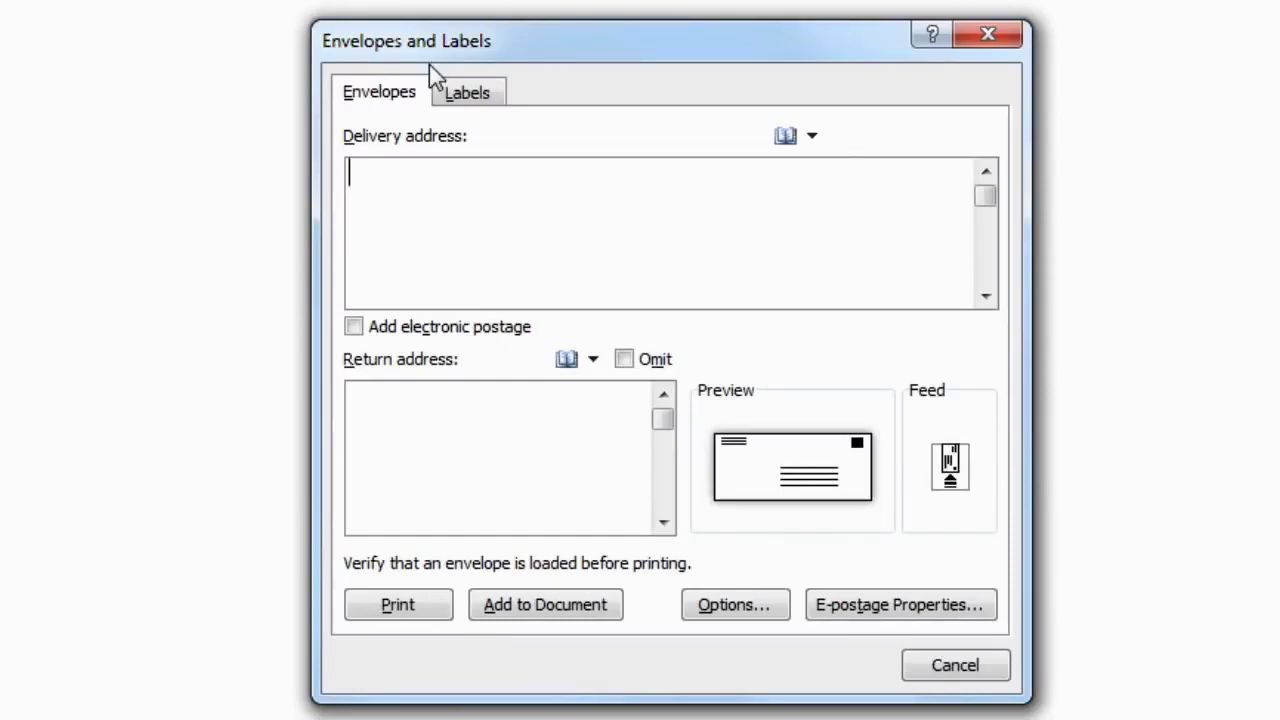
left_click(744, 605)
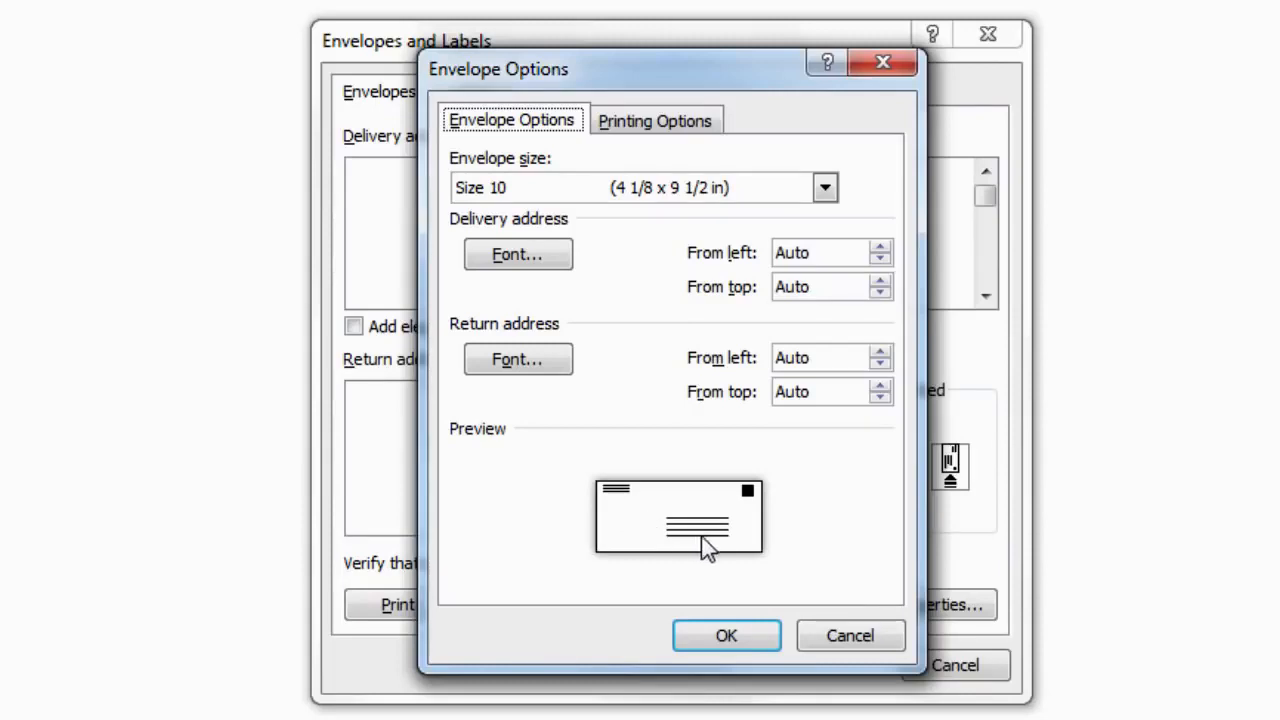
left_click(729, 645)
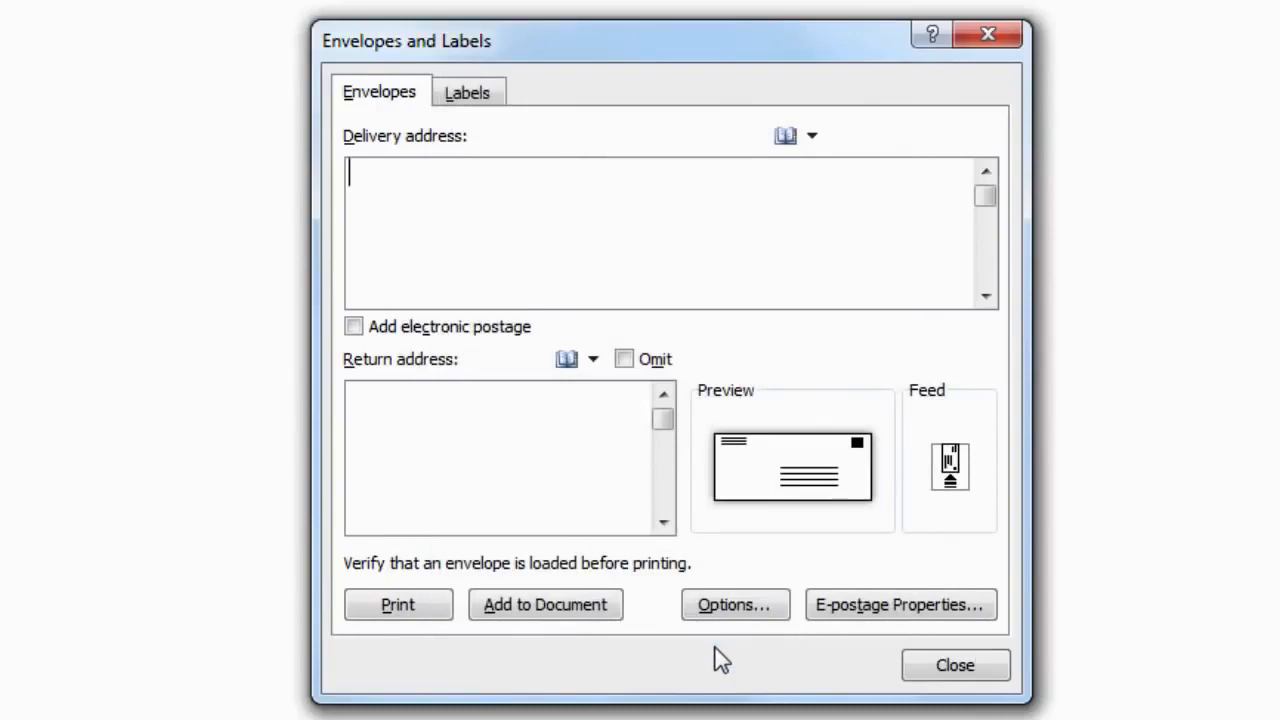
Step: Add the Size 10 envelope to the document and place the cursor in its delivery address area
left_click(550, 620)
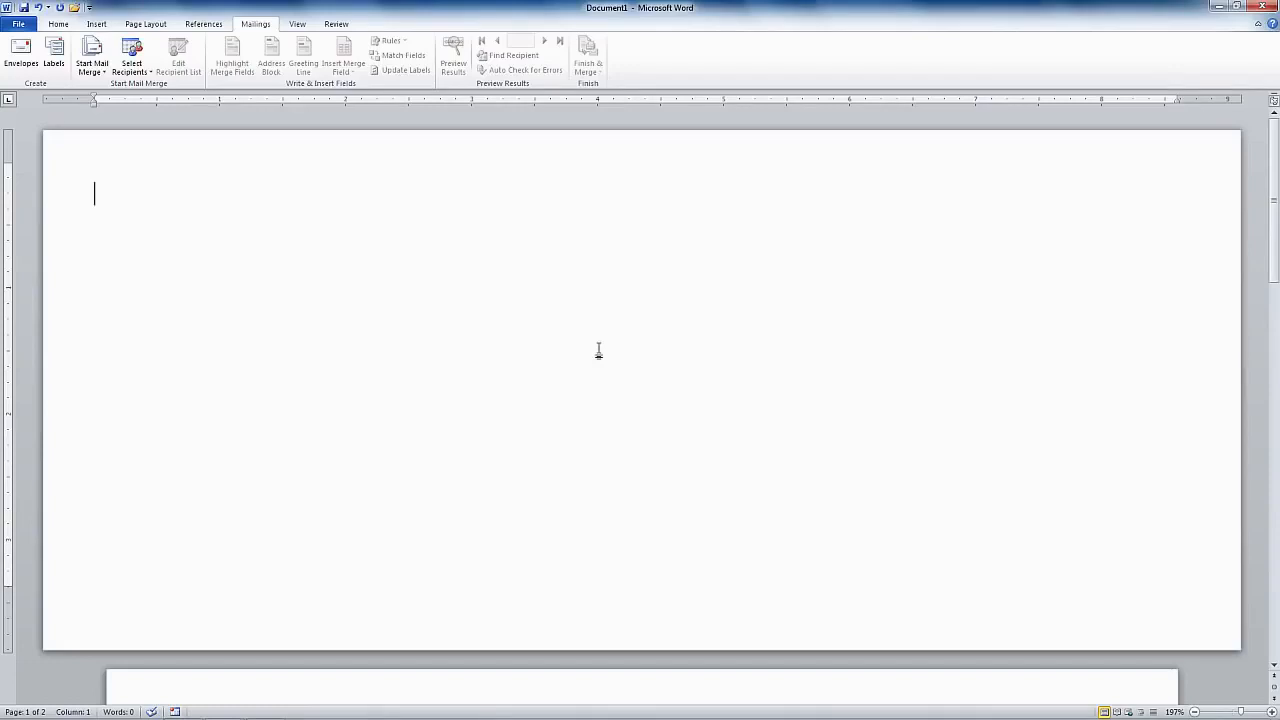
left_click(587, 424)
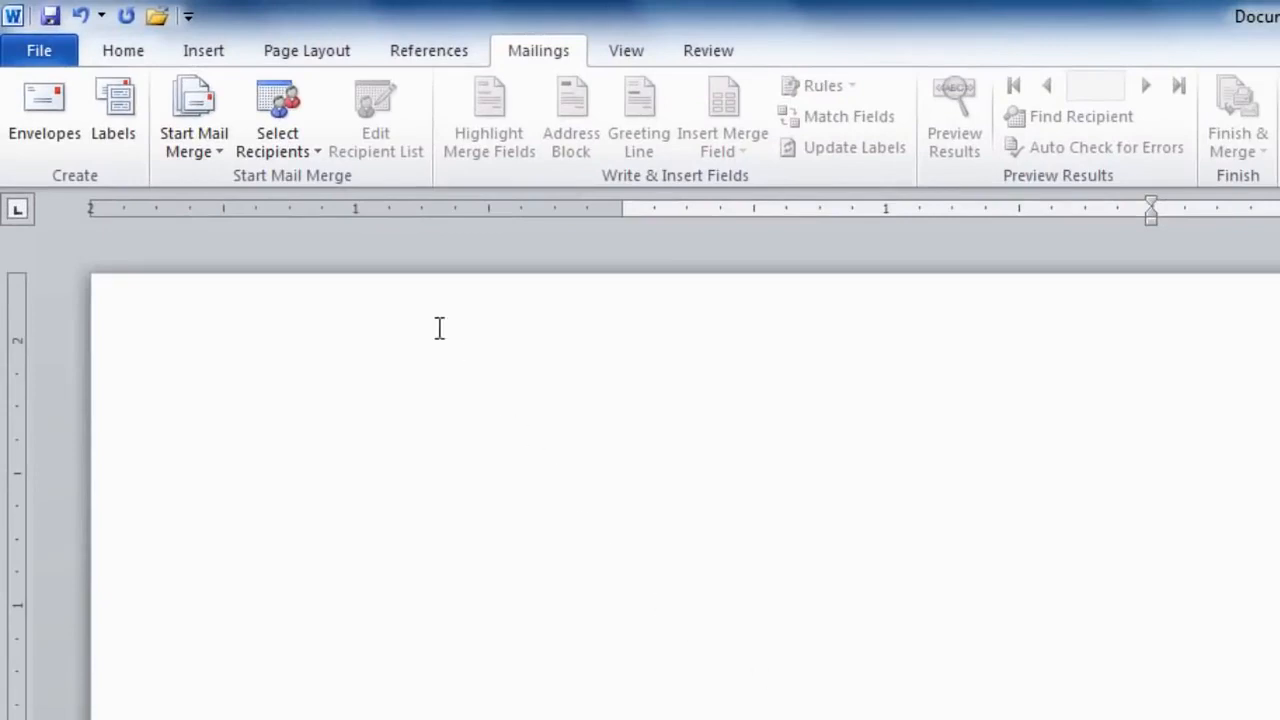
Step: Use the existing Students database from My Data Sources as the recipient list
left_click(280, 150)
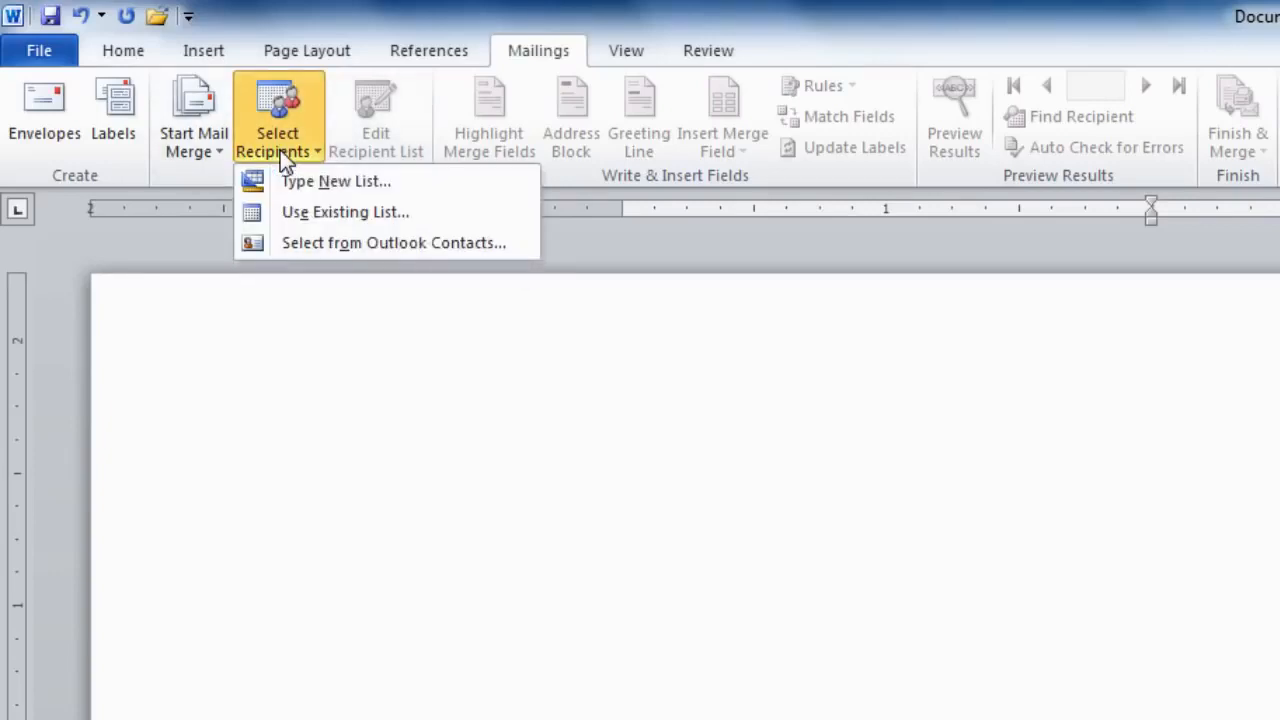
left_click(325, 218)
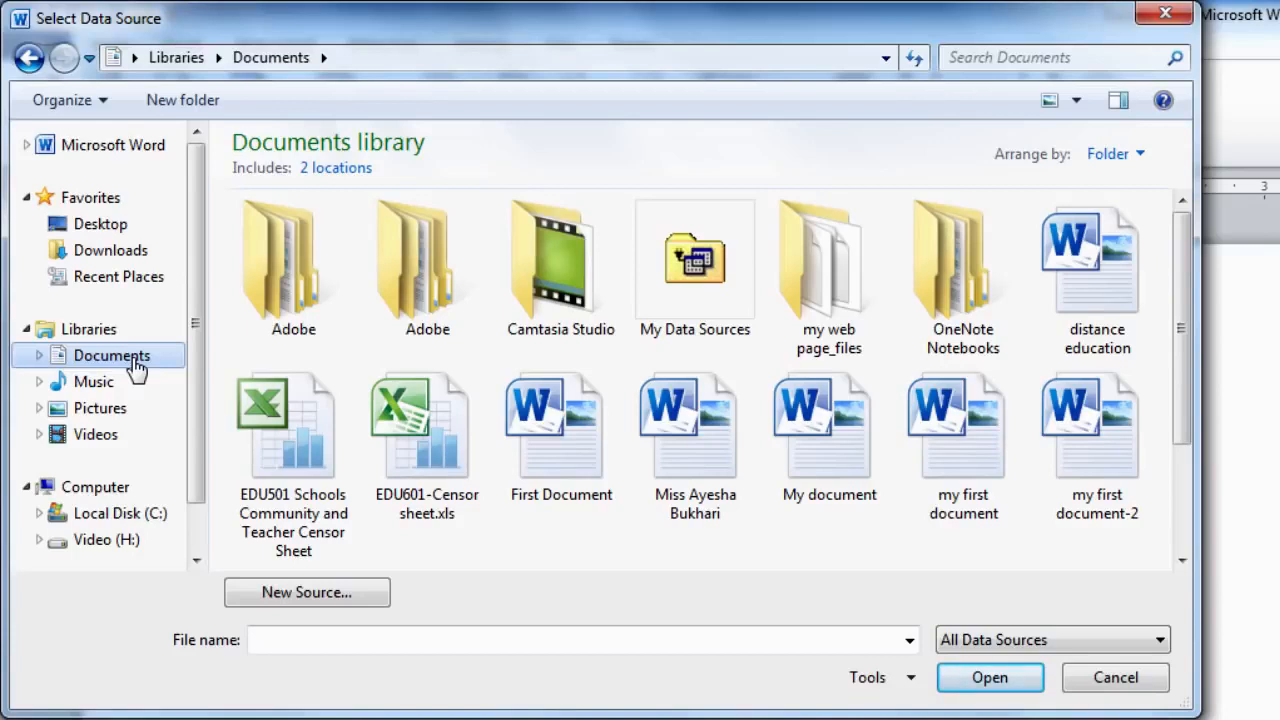
left_click(710, 335)
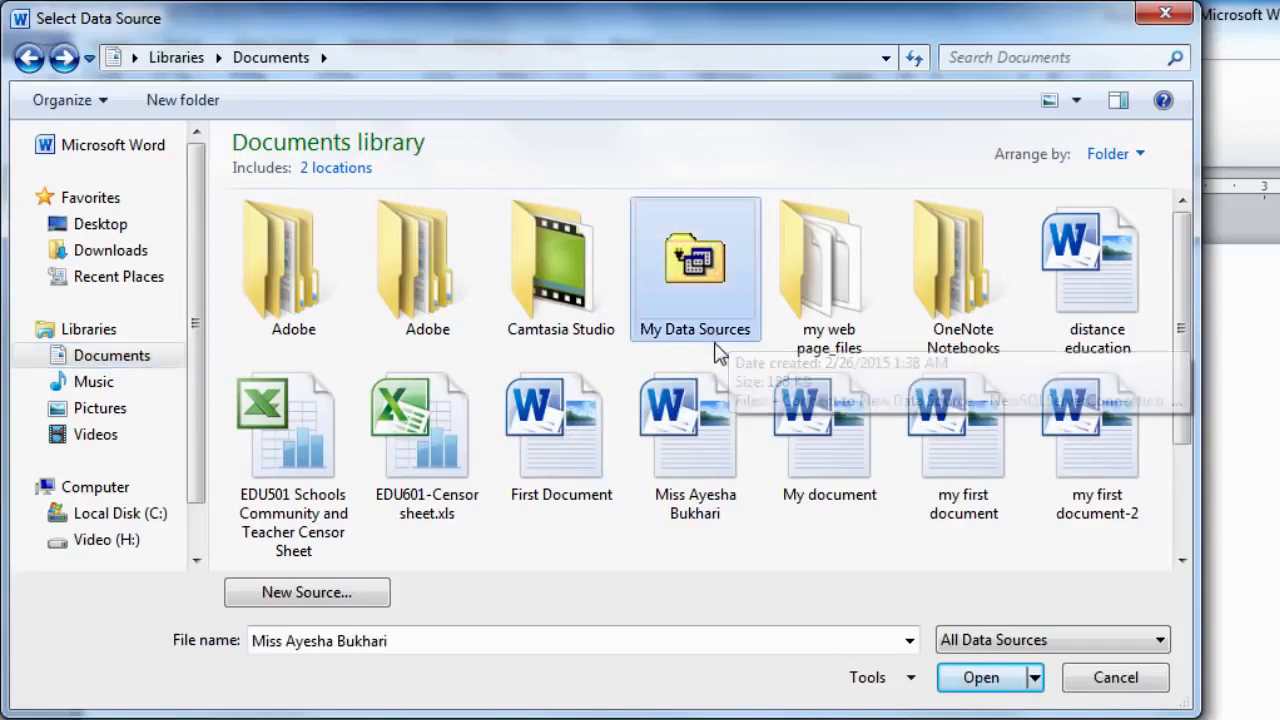
left_click(985, 688)
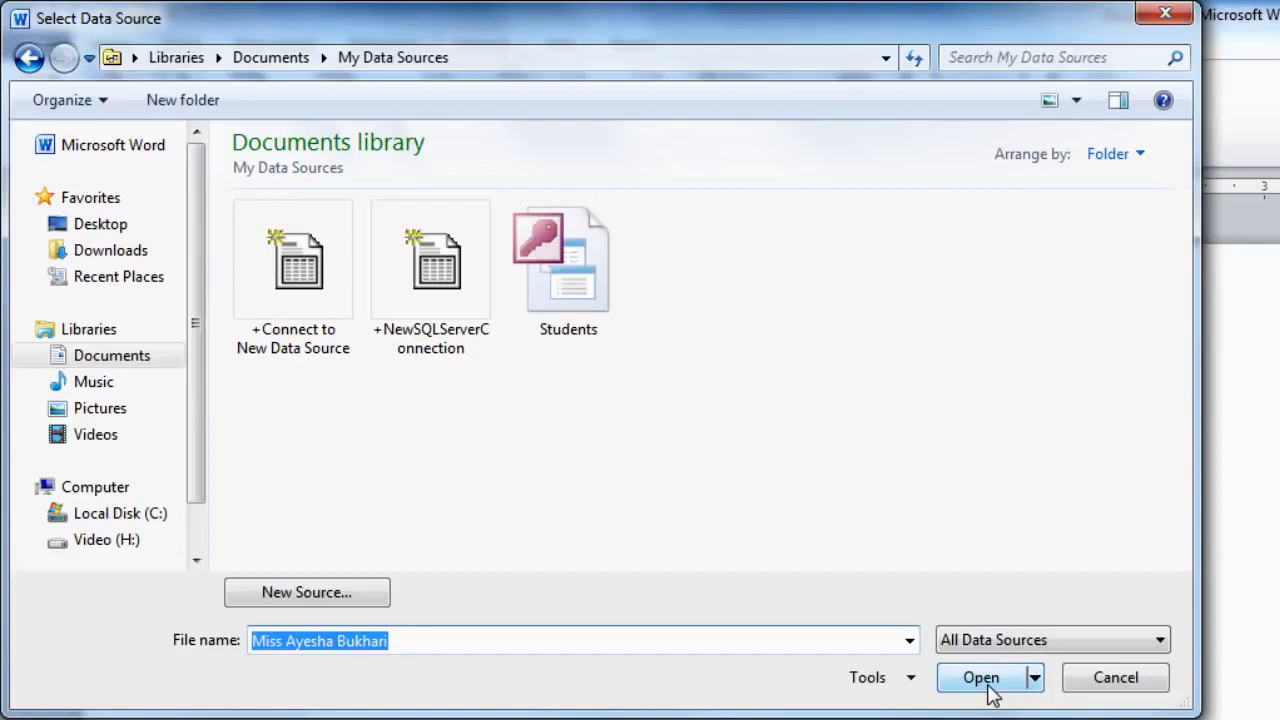
left_click(575, 341)
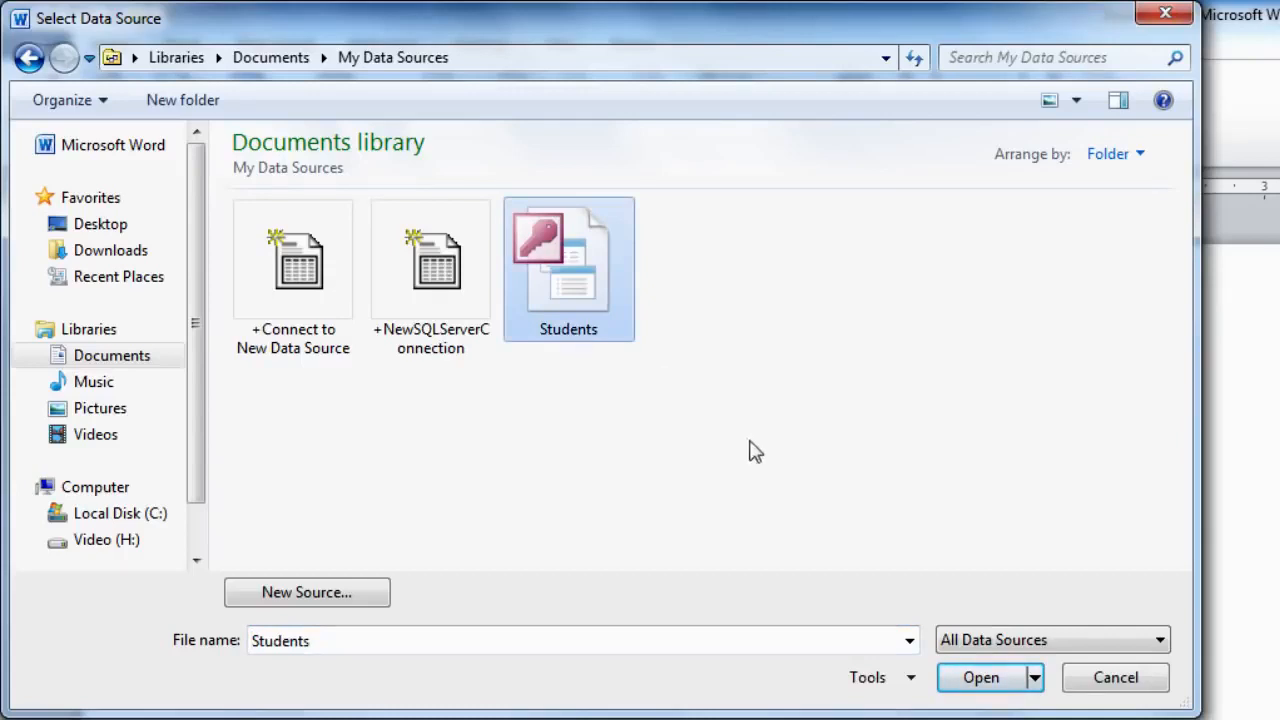
left_click(985, 680)
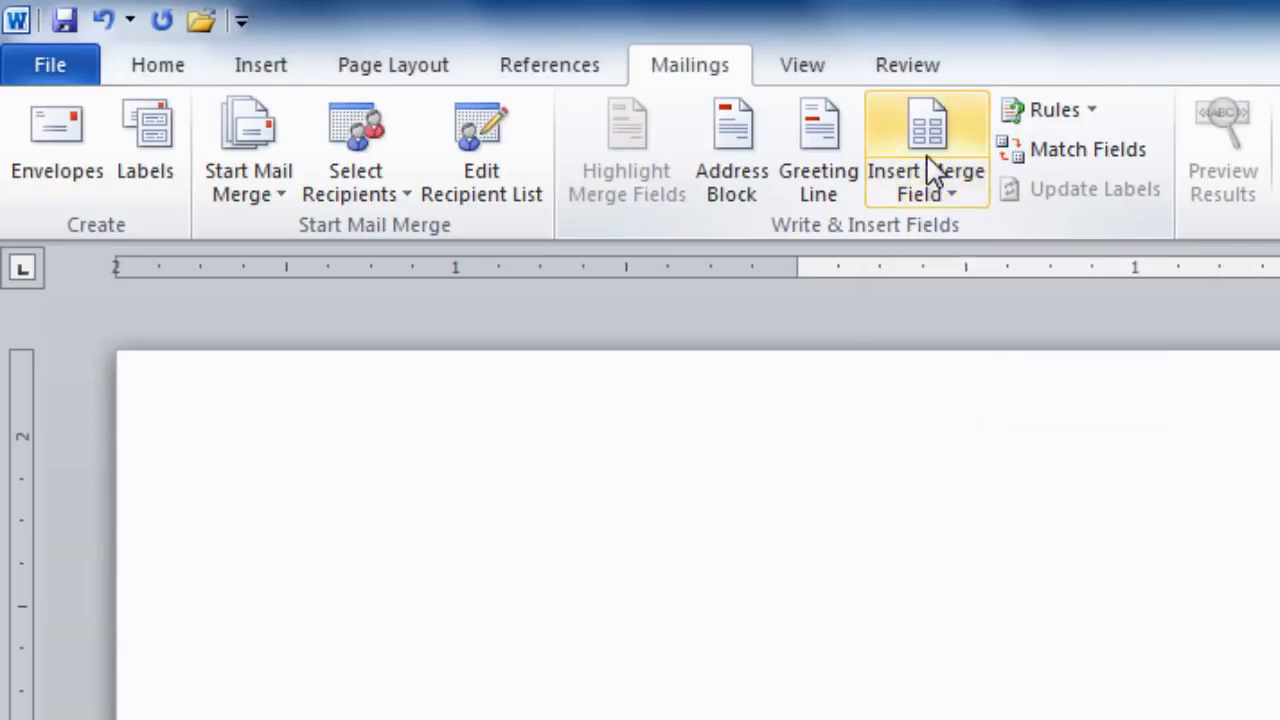
Step: Insert the Title, First_Name and Last_Name merge fields into the delivery address
left_click(926, 154)
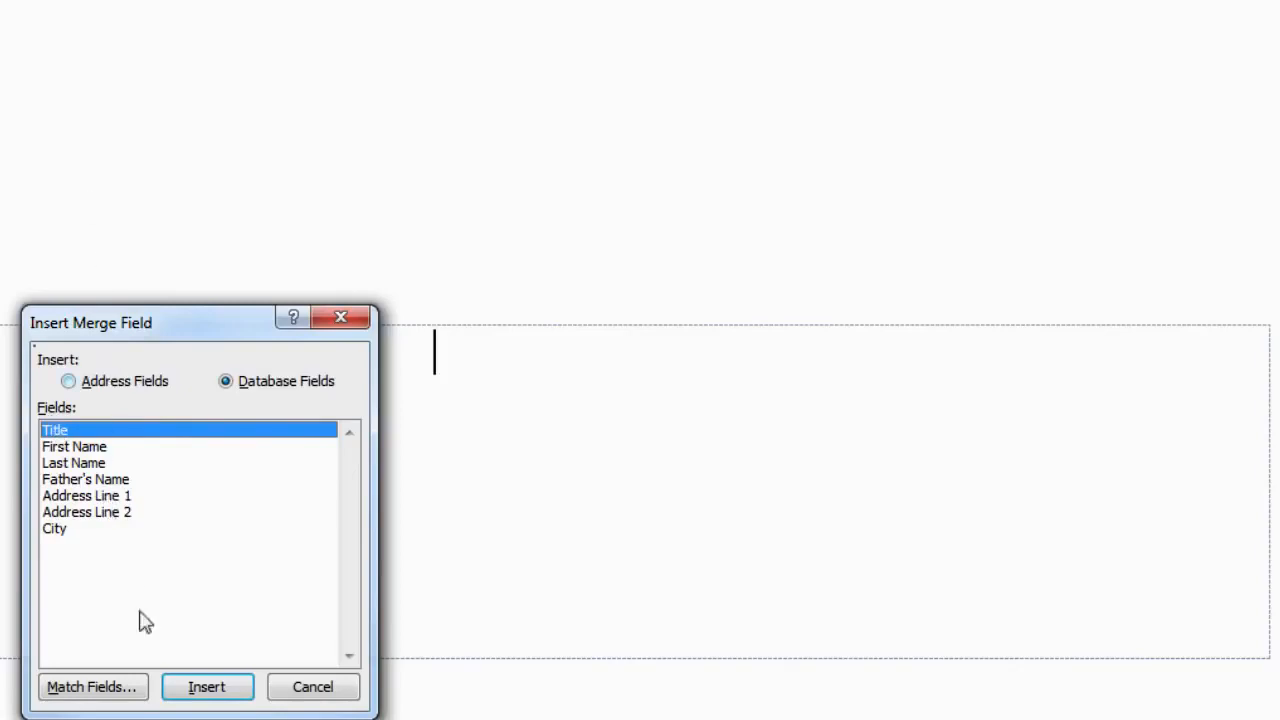
left_click(198, 688)
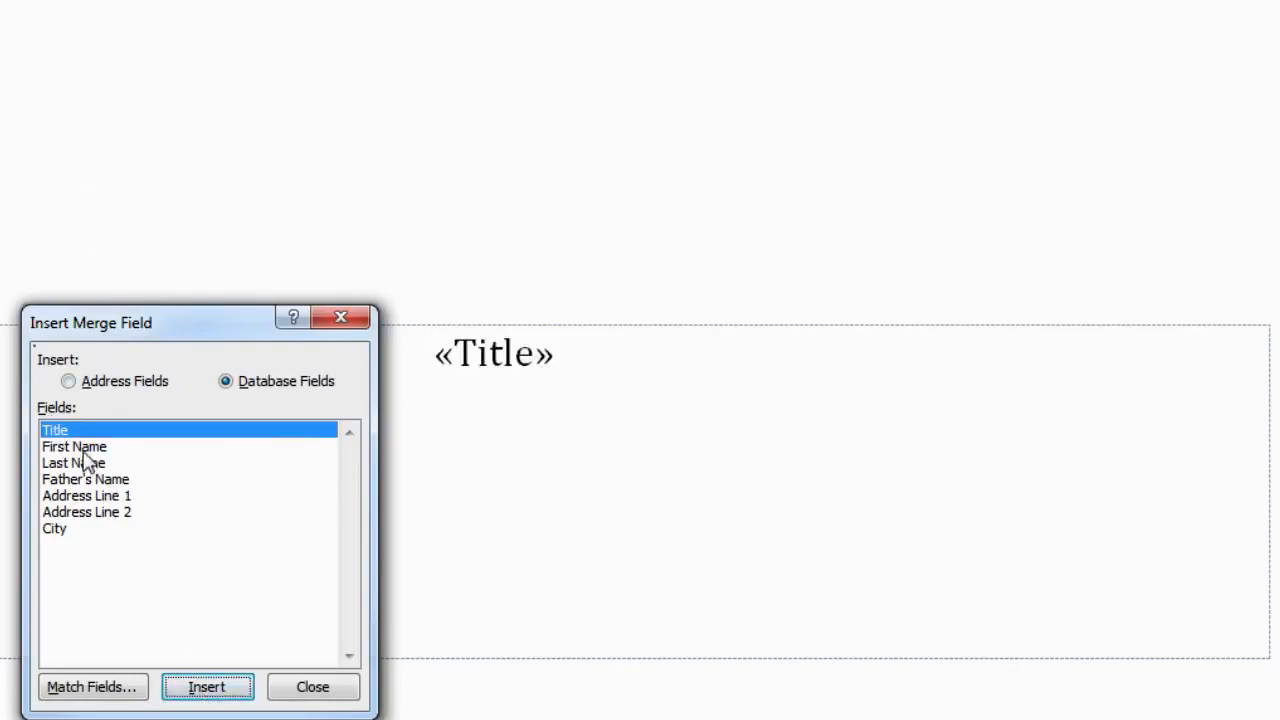
left_click(86, 448)
left_click(200, 688)
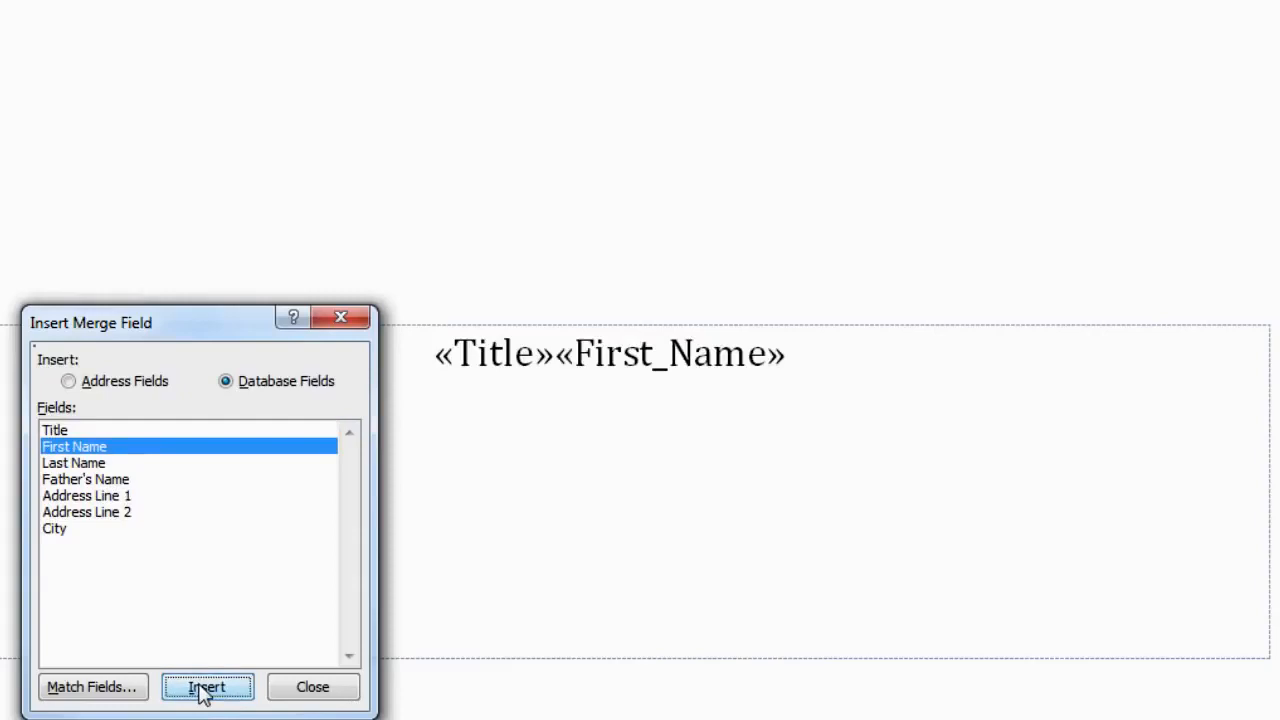
left_click(85, 464)
left_click(205, 688)
Step: Add the Address_Line_1, Address_Line_2 and City merge fields, then close the field list
left_click(100, 496)
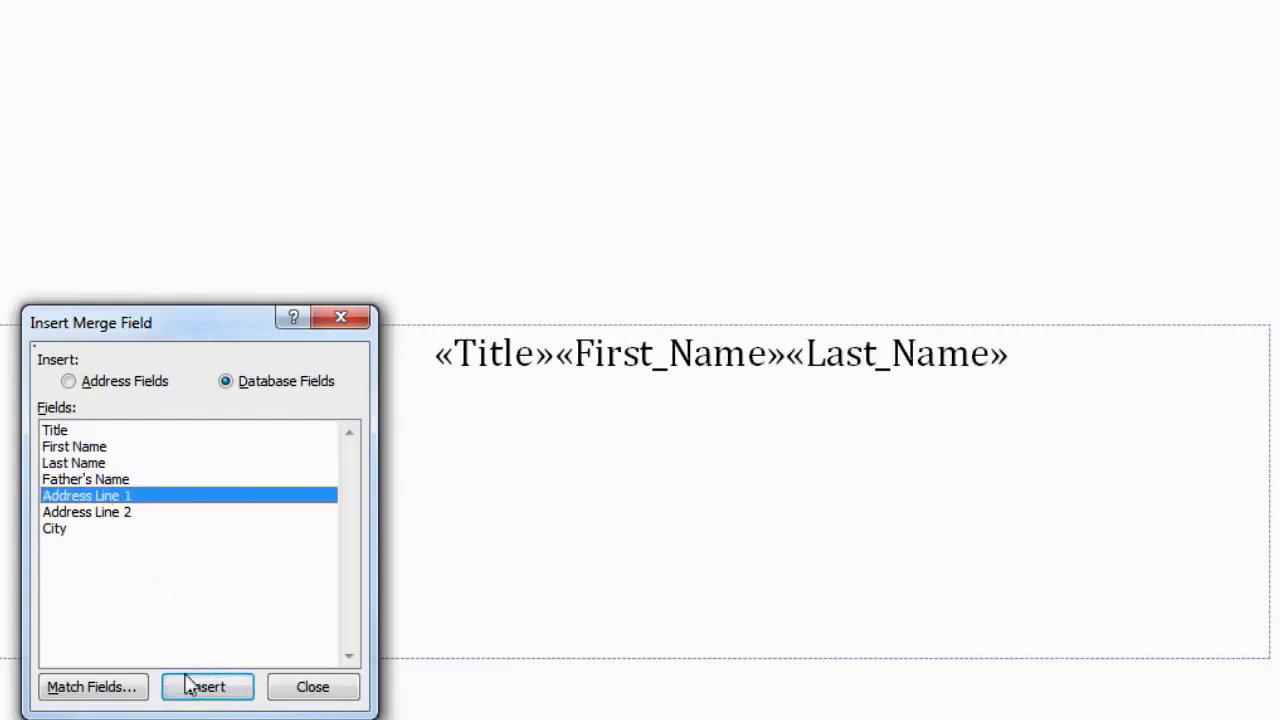
left_click(200, 688)
left_click(85, 512)
left_click(205, 688)
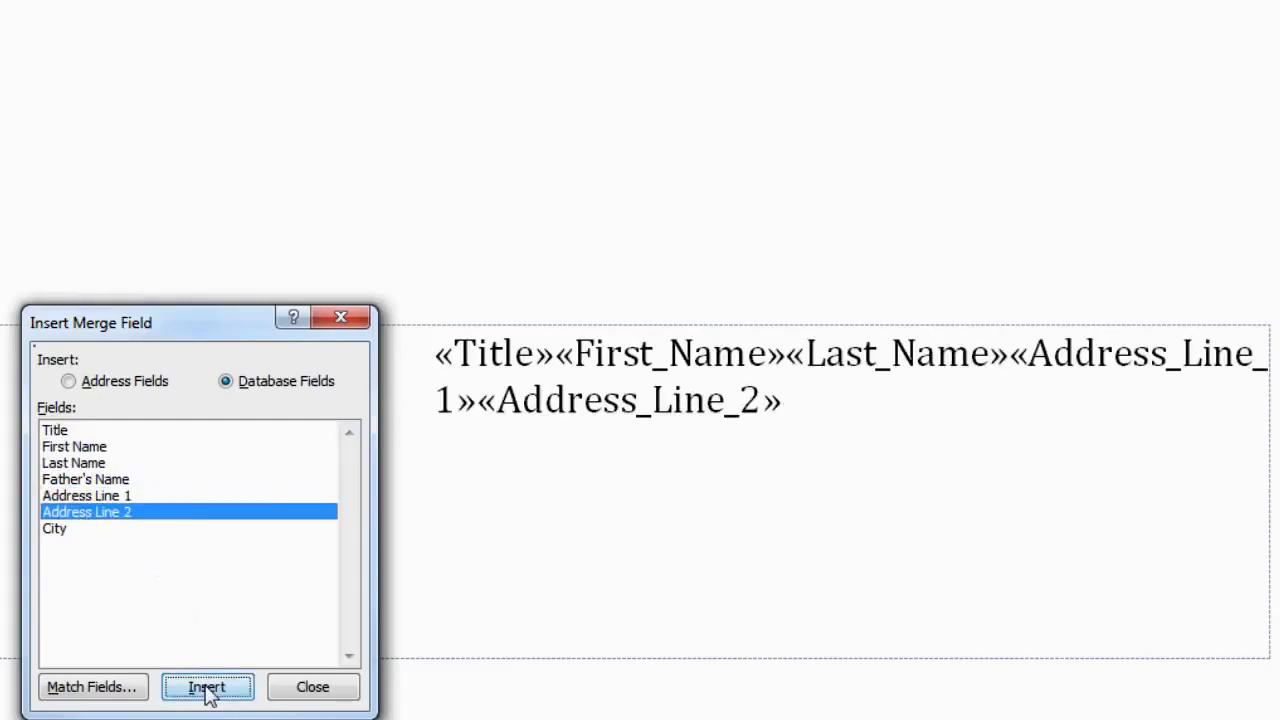
left_click(52, 530)
left_click(200, 690)
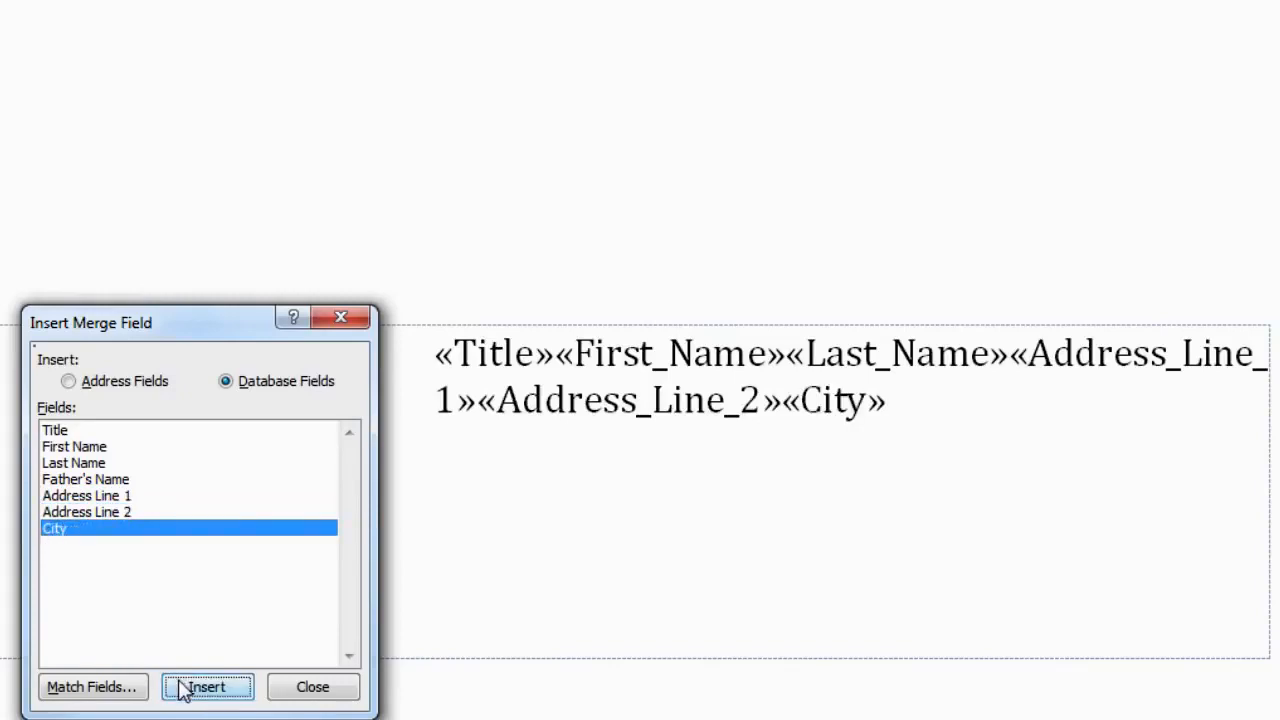
left_click(318, 692)
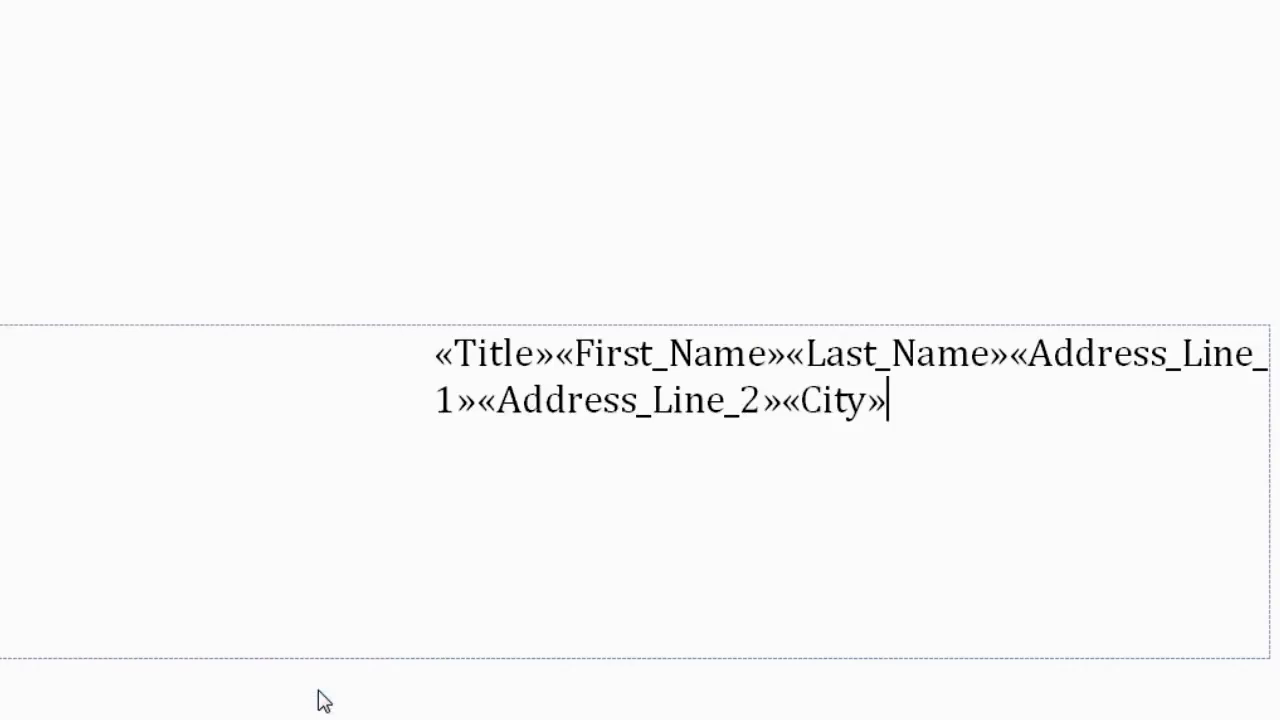